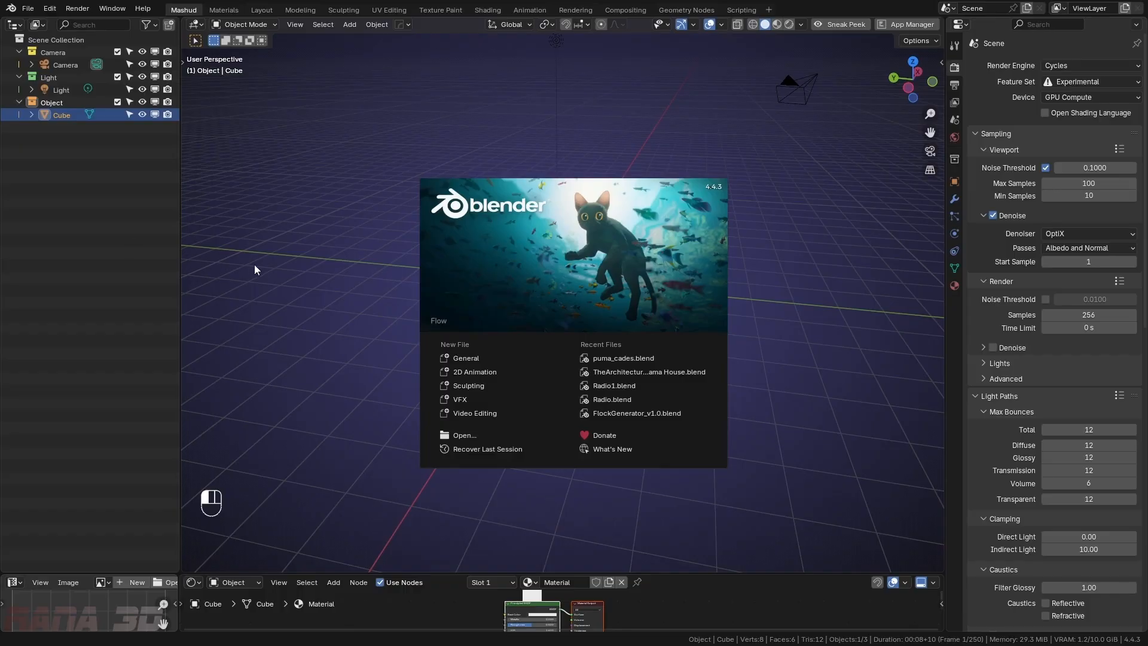
# Dismiss the splash screen and look at the default cube, light and camera from several angles
pyautogui.click(314, 274)
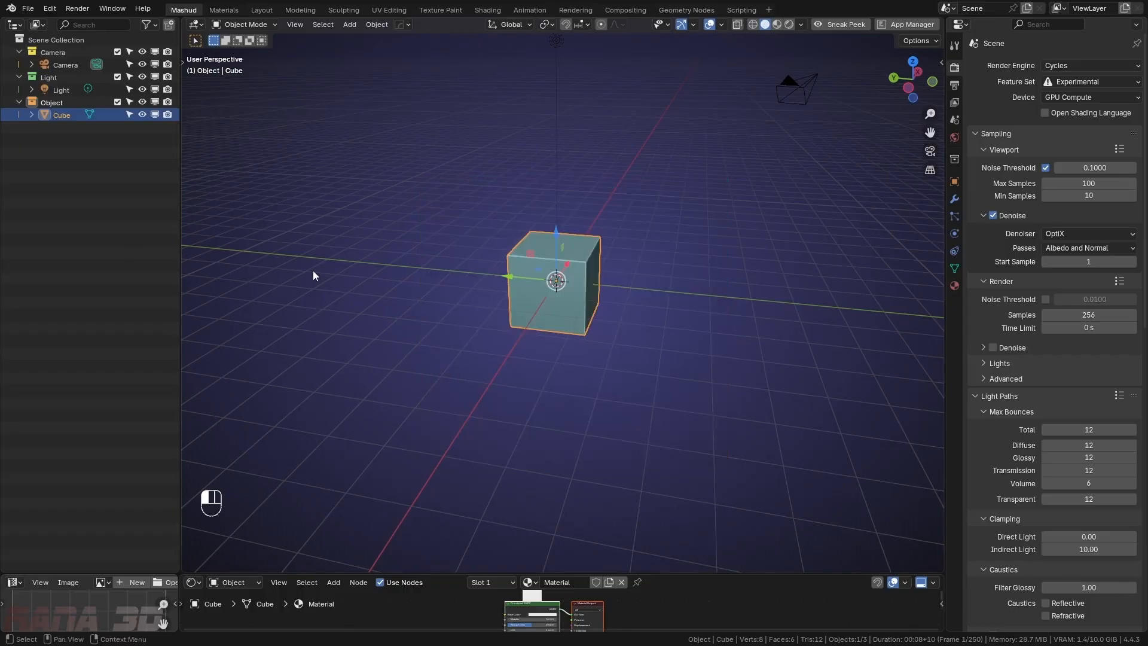
pyautogui.moveTo(827, 268); pyautogui.dragTo(711, 362, button='middle')
pyautogui.moveTo(730, 275); pyautogui.dragTo(651, 321, button='middle')
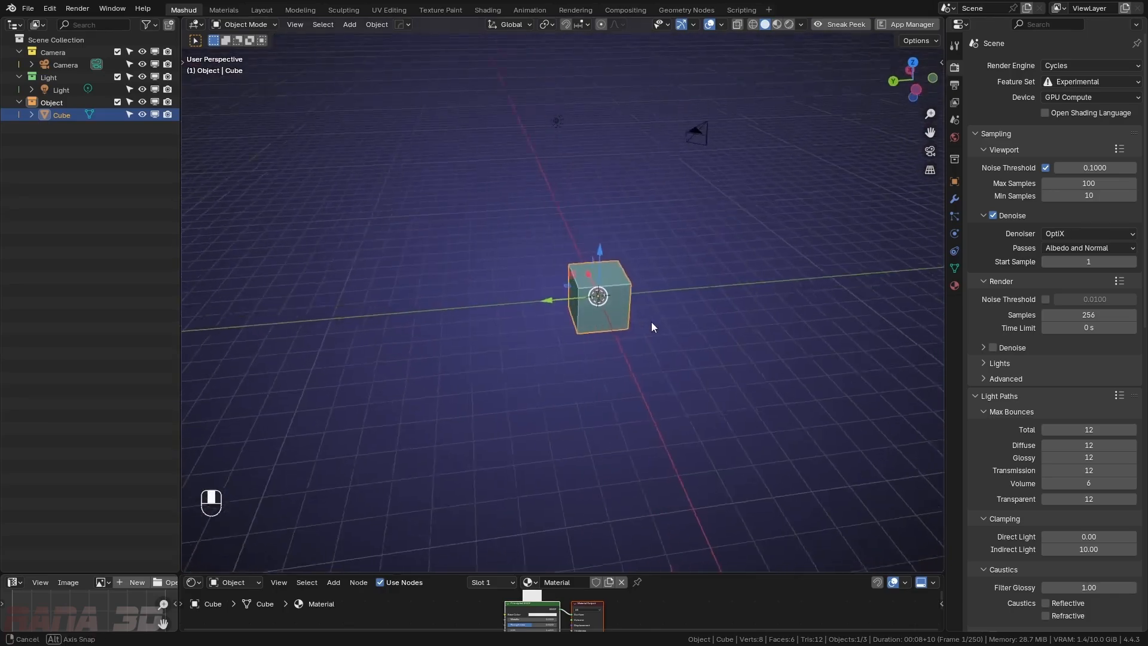
pyautogui.keyDown('shift'); pyautogui.moveTo(799, 96); pyautogui.dragTo(771, 108, button='middle'); pyautogui.keyUp('shift')
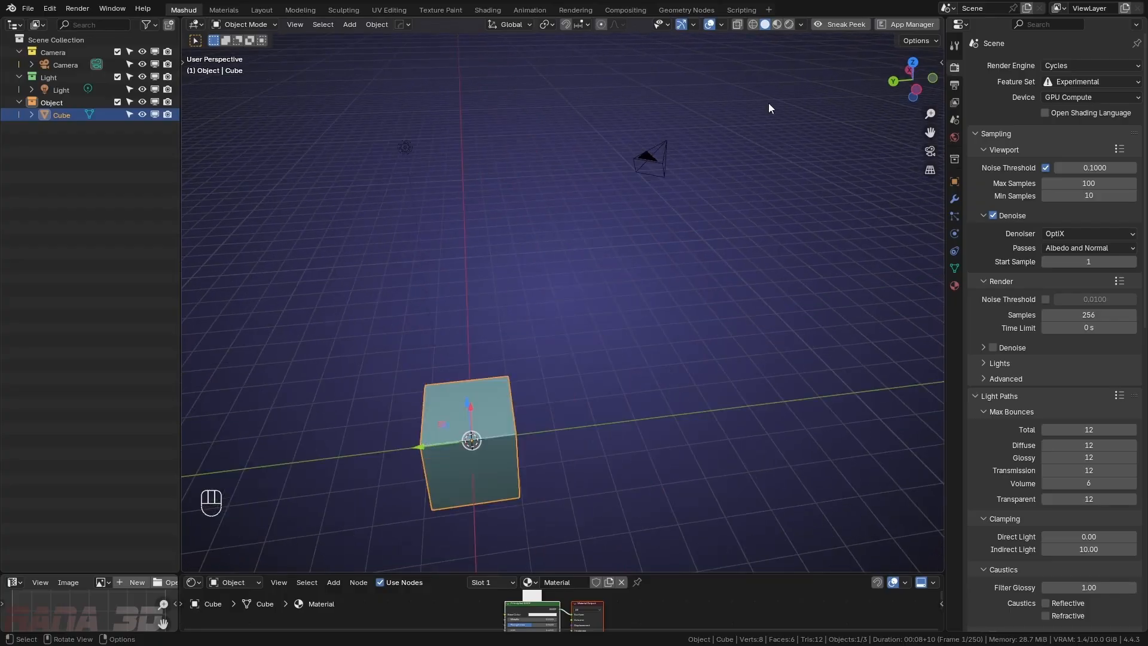
pyautogui.moveTo(416, 398); pyautogui.dragTo(720, 190, button='middle')
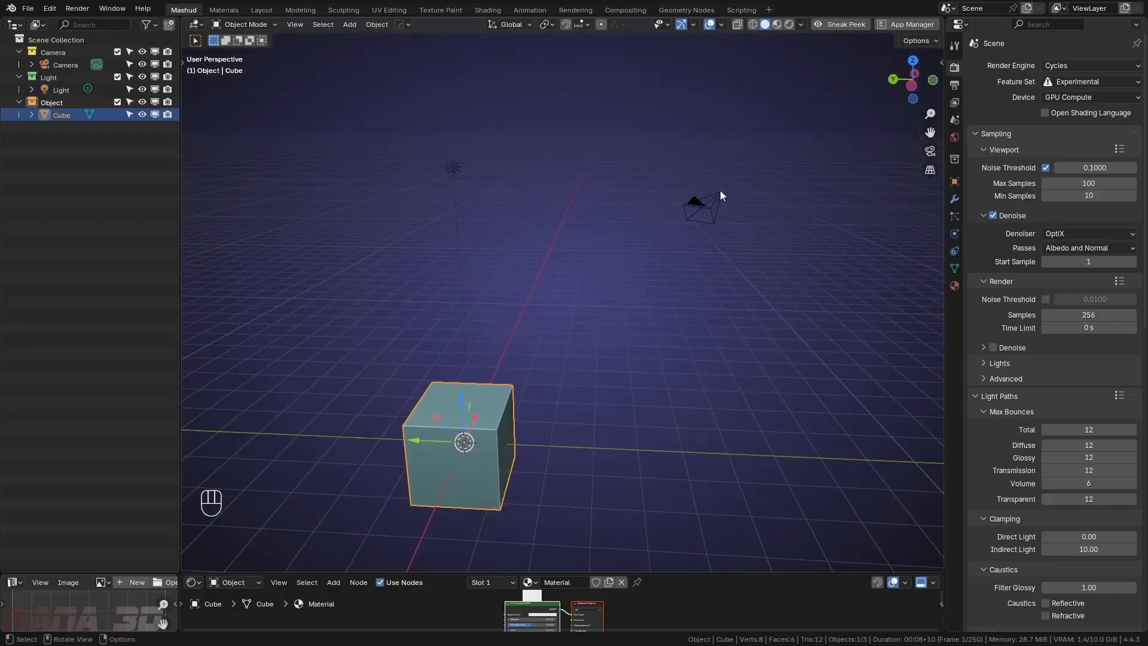
# Select the cube, light and camera together, and select the cube, the light and the camera individually
pyautogui.moveTo(839, 116); pyautogui.dragTo(310, 525)
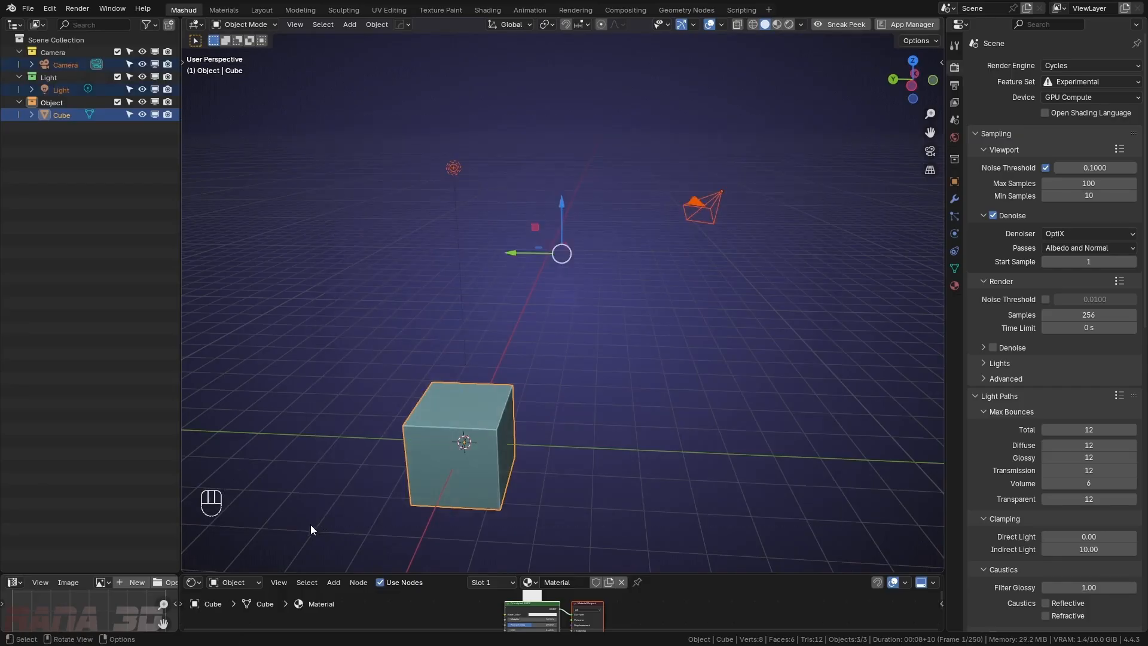
pyautogui.moveTo(564, 387); pyautogui.dragTo(540, 380, button='middle')
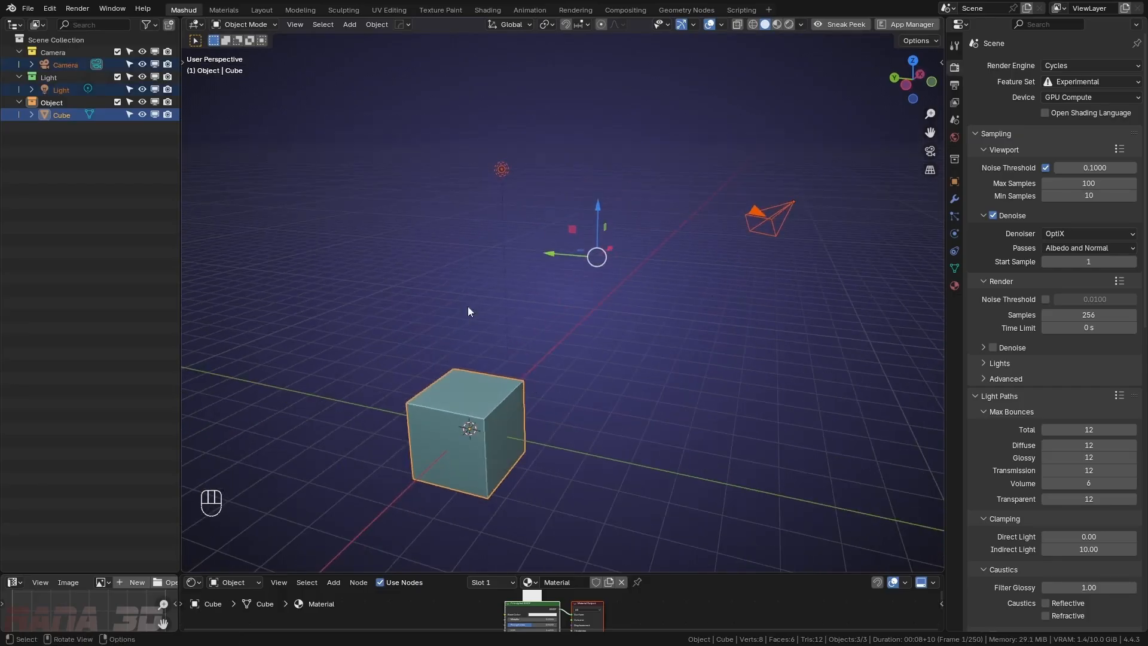
pyautogui.click(486, 443)
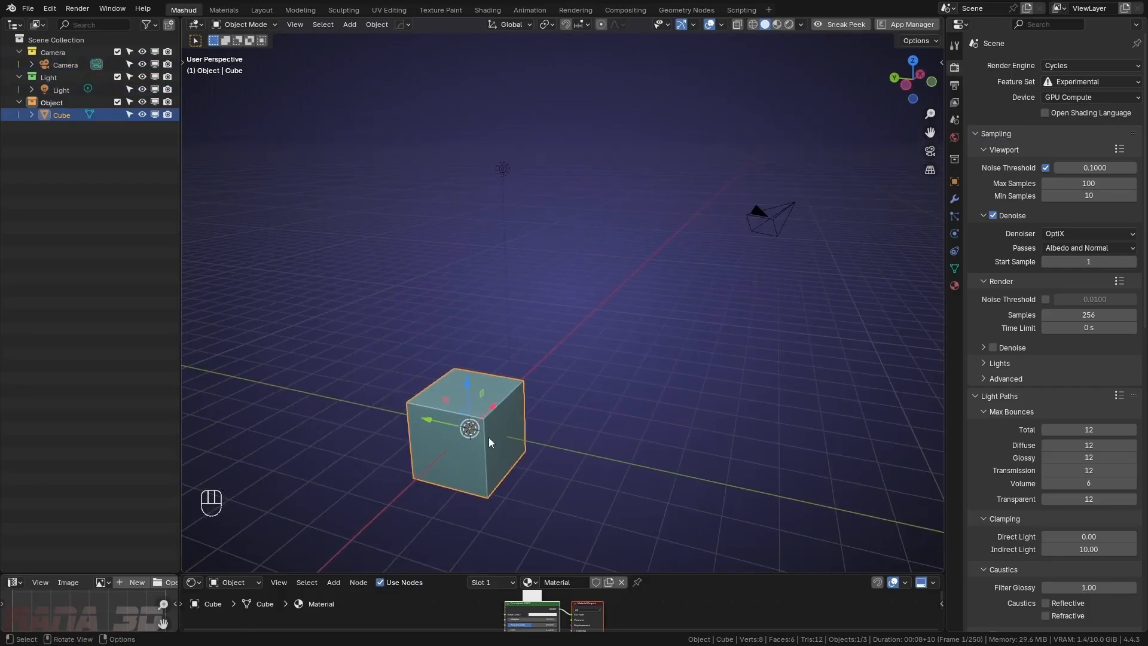
pyautogui.click(514, 177)
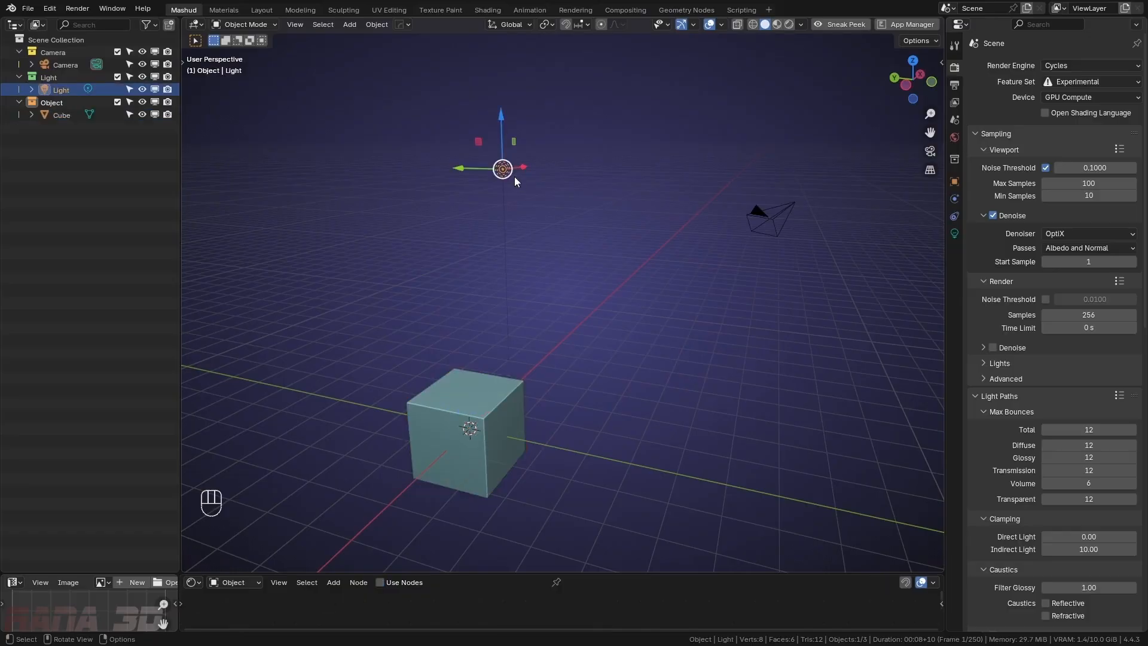
pyautogui.click(787, 220)
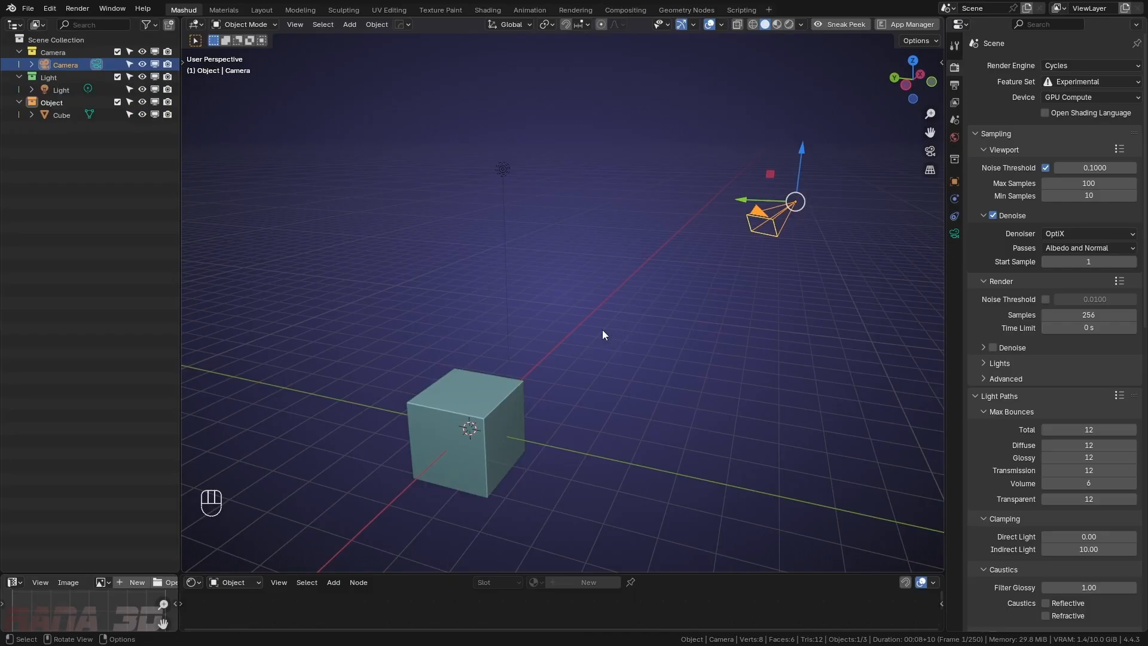
# View the cube through the camera, return to the user perspective and select the light
pyautogui.press('KP_0')
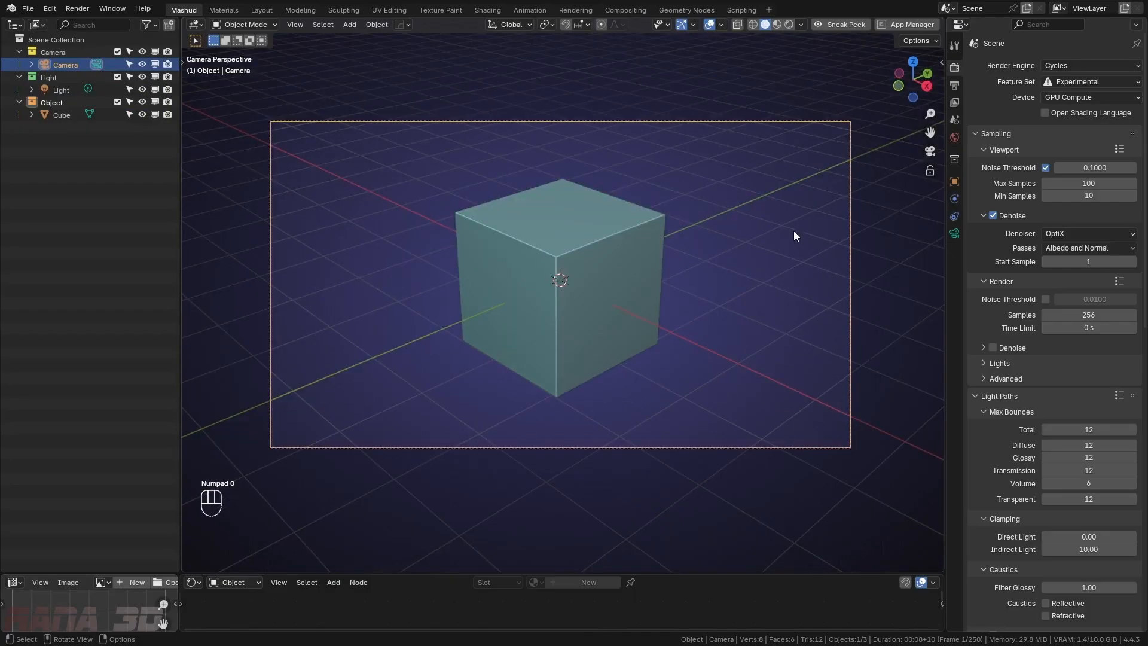
pyautogui.moveTo(725, 248); pyautogui.dragTo(663, 170, button='middle')
pyautogui.click(663, 164)
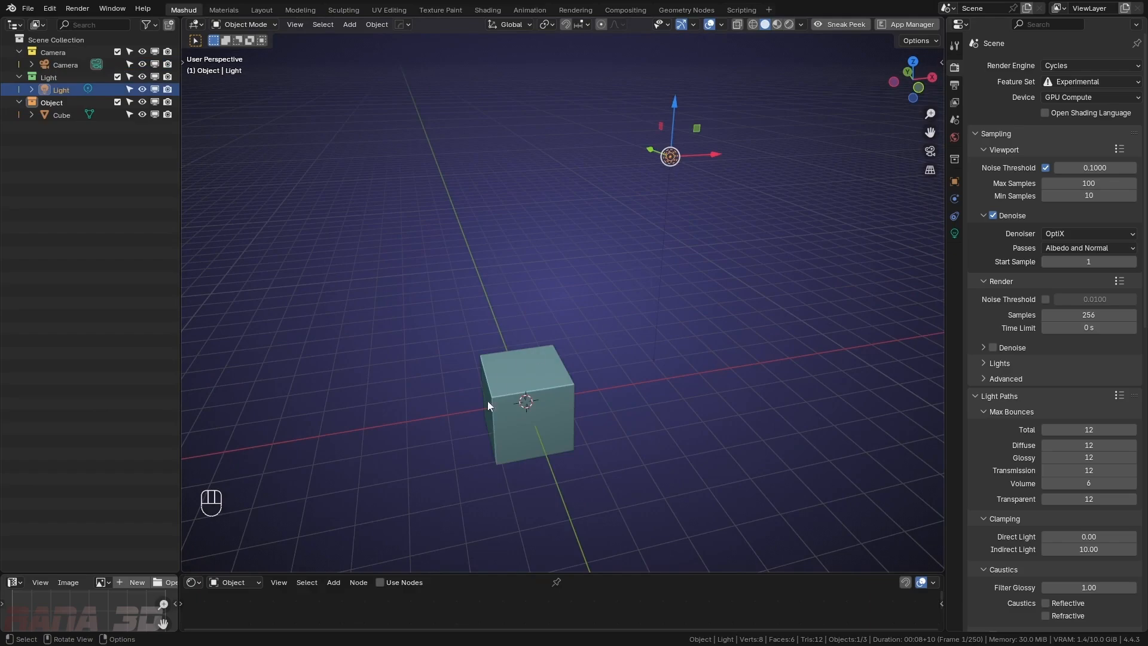
pyautogui.moveTo(616, 405); pyautogui.dragTo(537, 445, button='middle')
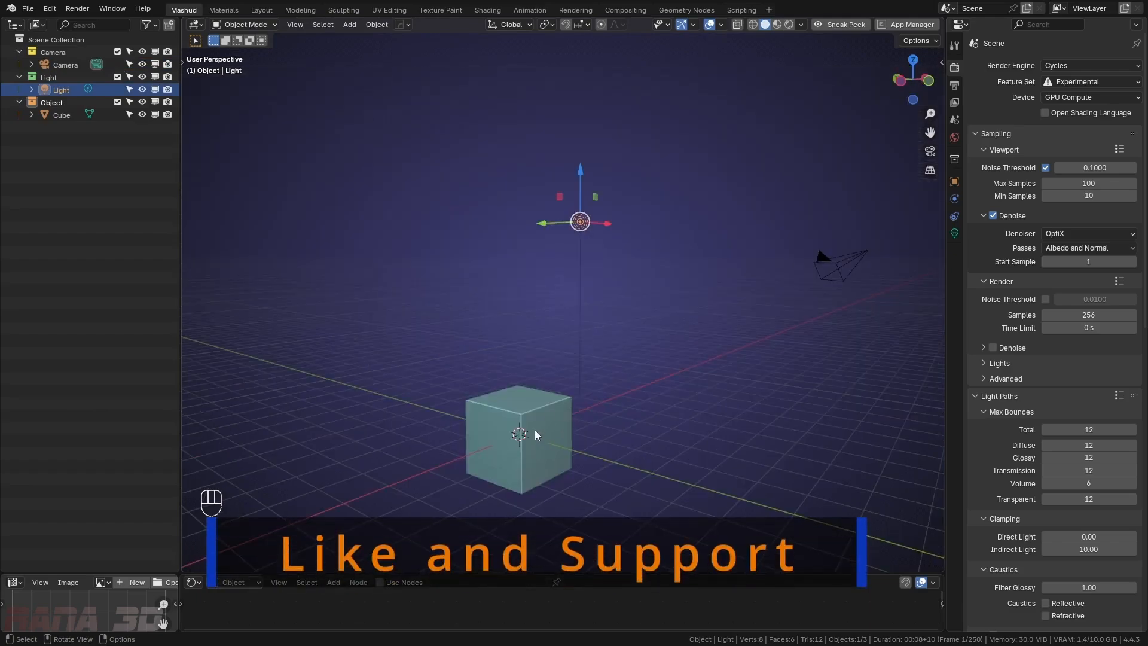
pyautogui.moveTo(834, 289); pyautogui.dragTo(808, 300, button='middle')
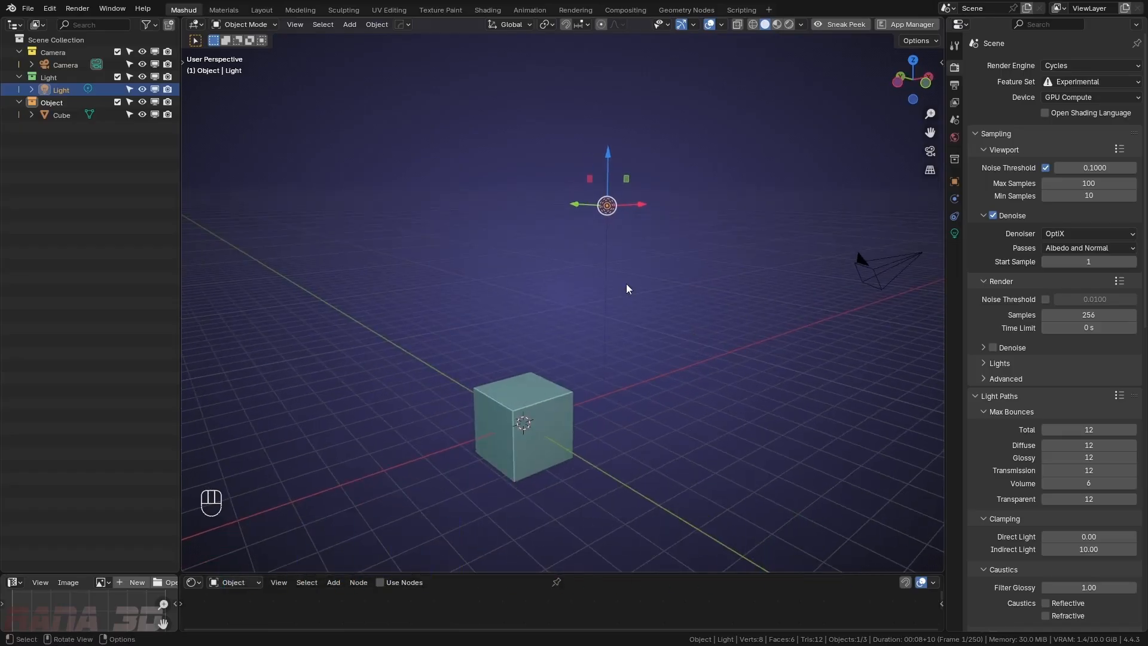
pyautogui.moveTo(787, 304); pyautogui.dragTo(547, 173, button='middle')
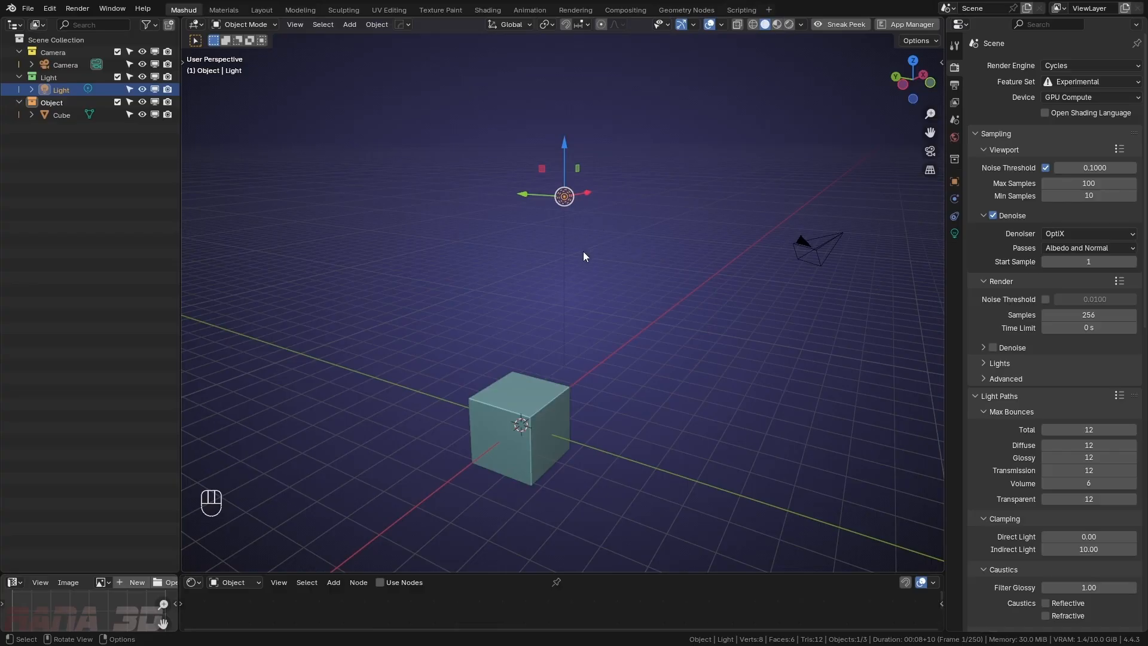
# Select the cube and inspect it from several angles
pyautogui.click(526, 404)
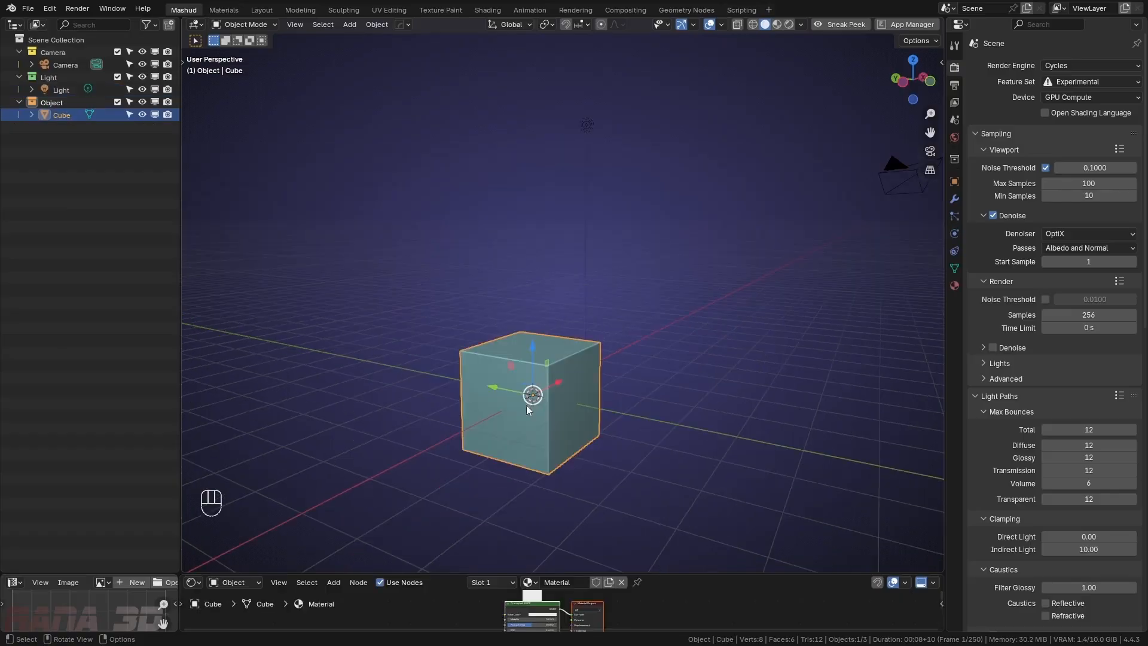
pyautogui.moveTo(596, 420); pyautogui.dragTo(586, 445, button='middle')
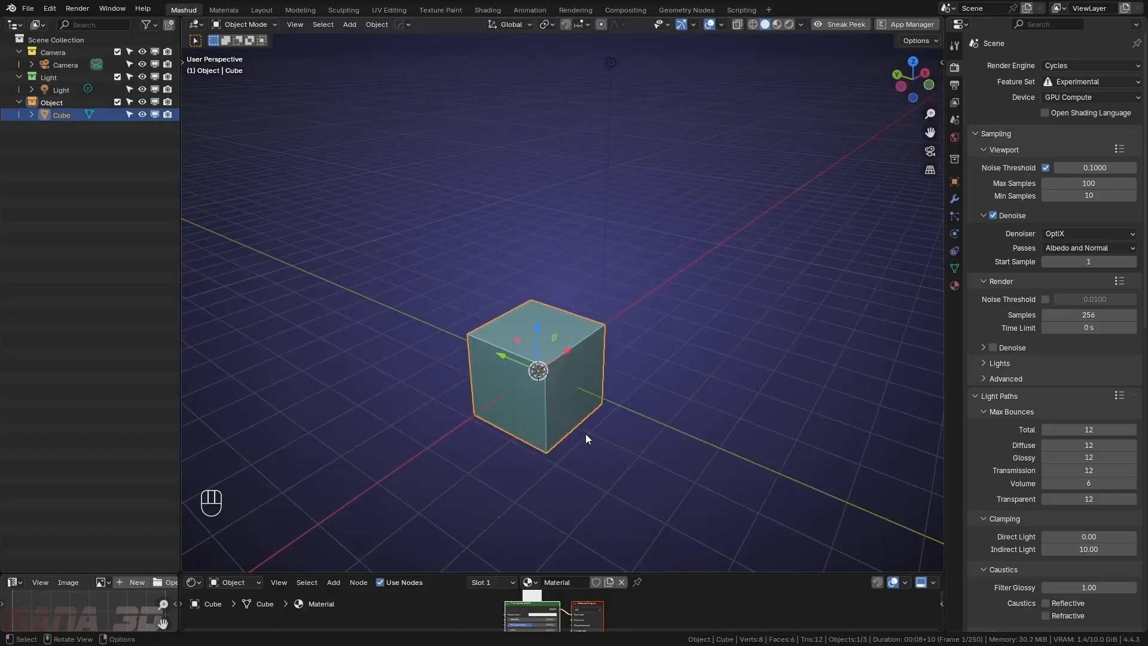
pyautogui.moveTo(667, 361); pyautogui.dragTo(634, 337, button='middle')
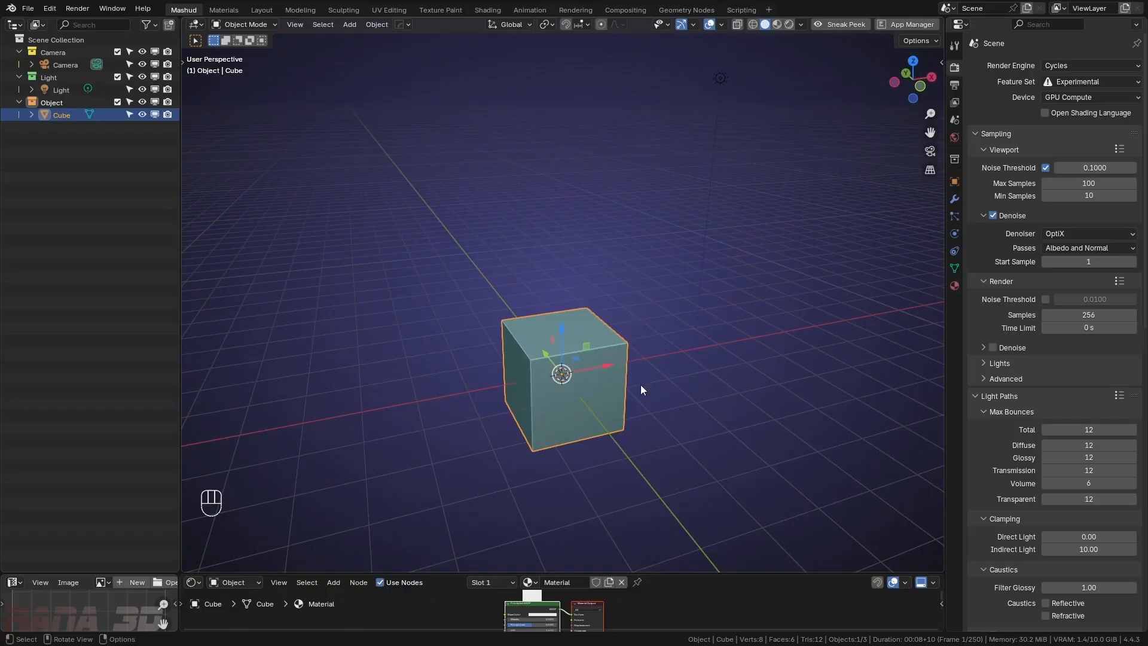
pyautogui.moveTo(607, 409); pyautogui.dragTo(608, 412, button='middle')
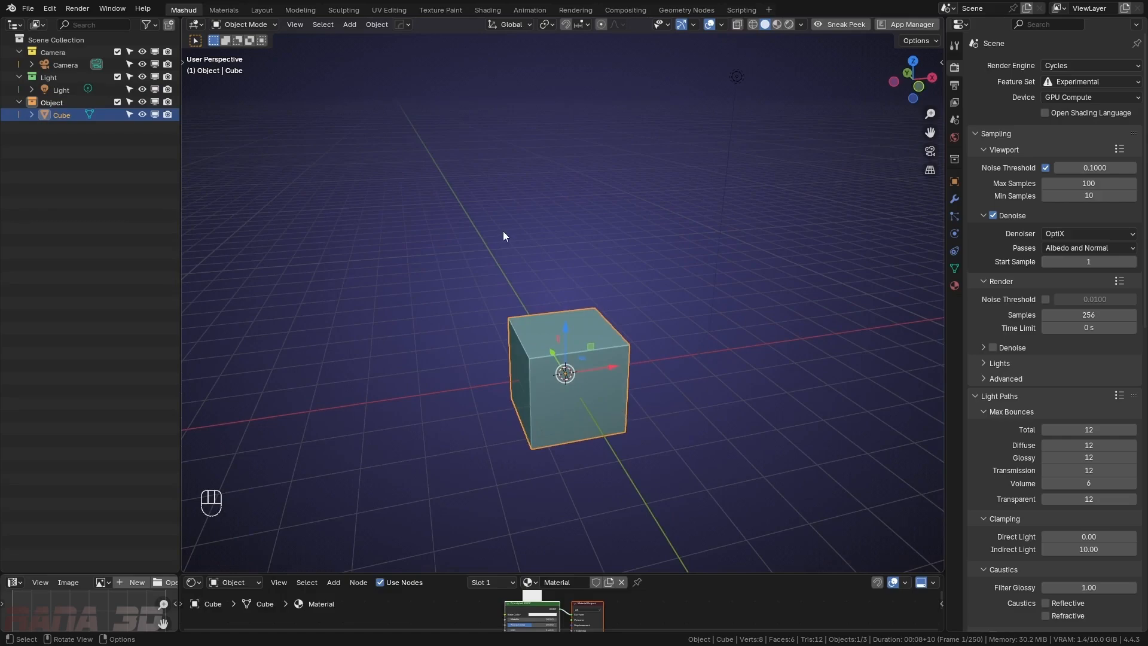
pyautogui.moveTo(503, 234); pyautogui.dragTo(551, 419, button='middle')
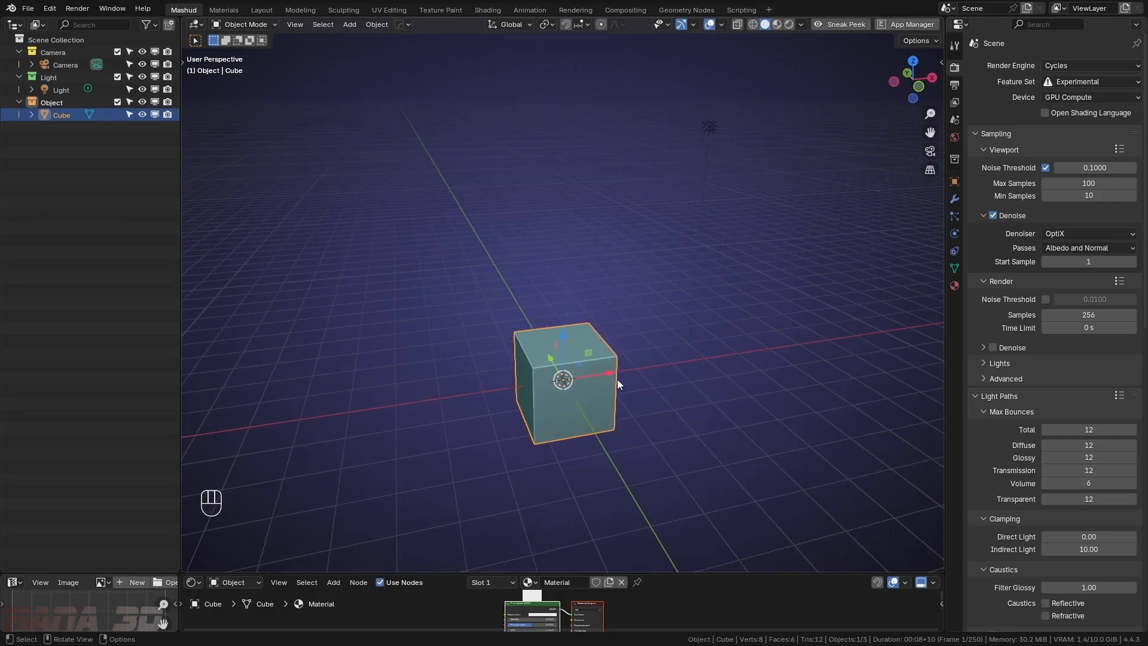
# Try to move the cube freely and along the global X axis, cancelling each move
pyautogui.press('g')
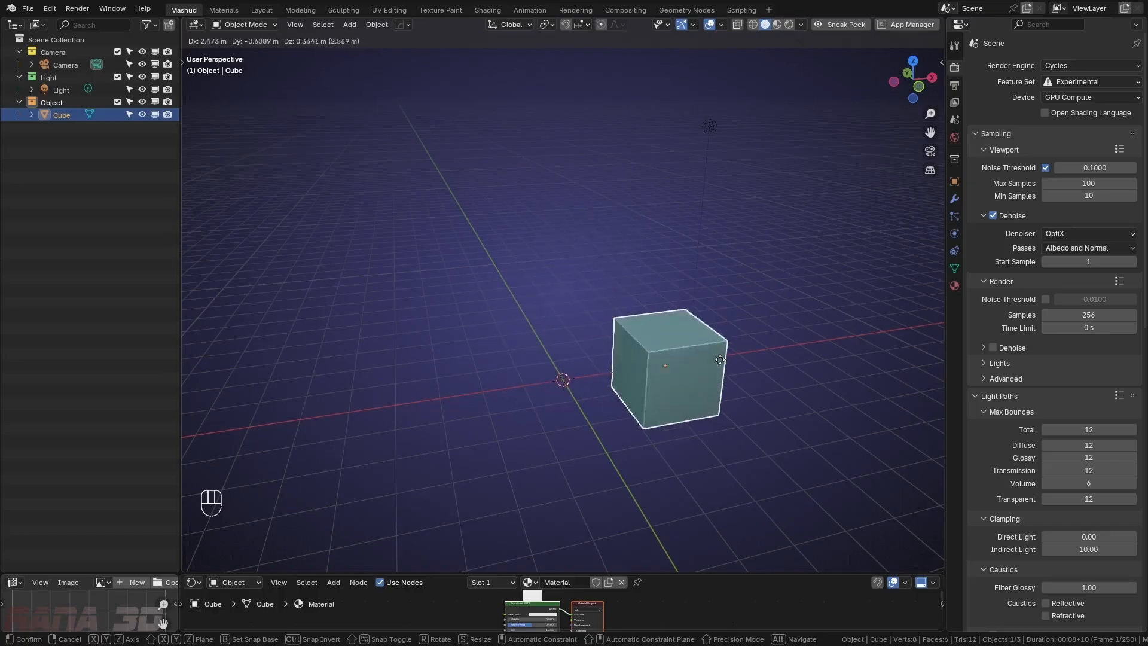
pyautogui.rightClick(551, 400)
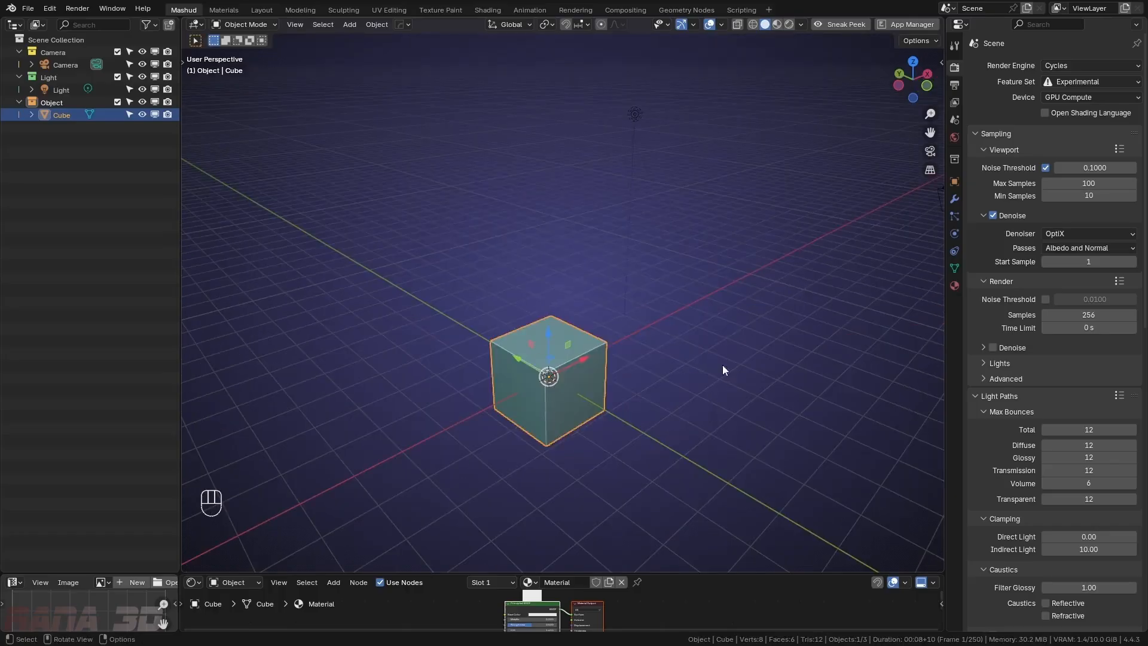
pyautogui.moveTo(558, 449); pyautogui.dragTo(512, 428, button='middle')
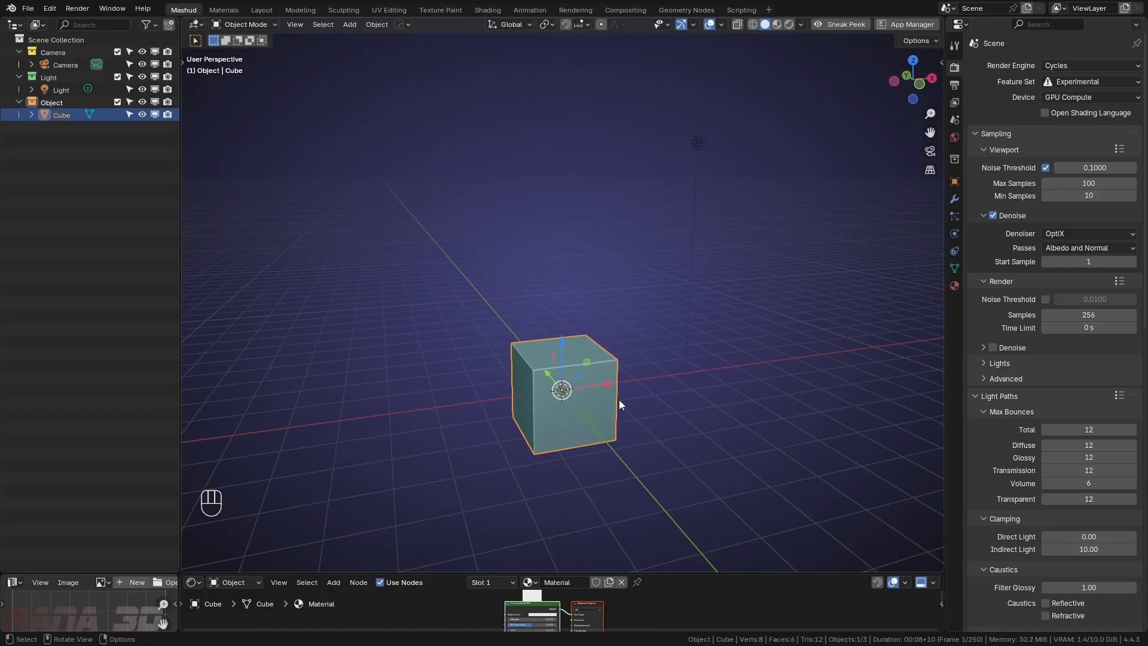
pyautogui.press('g')
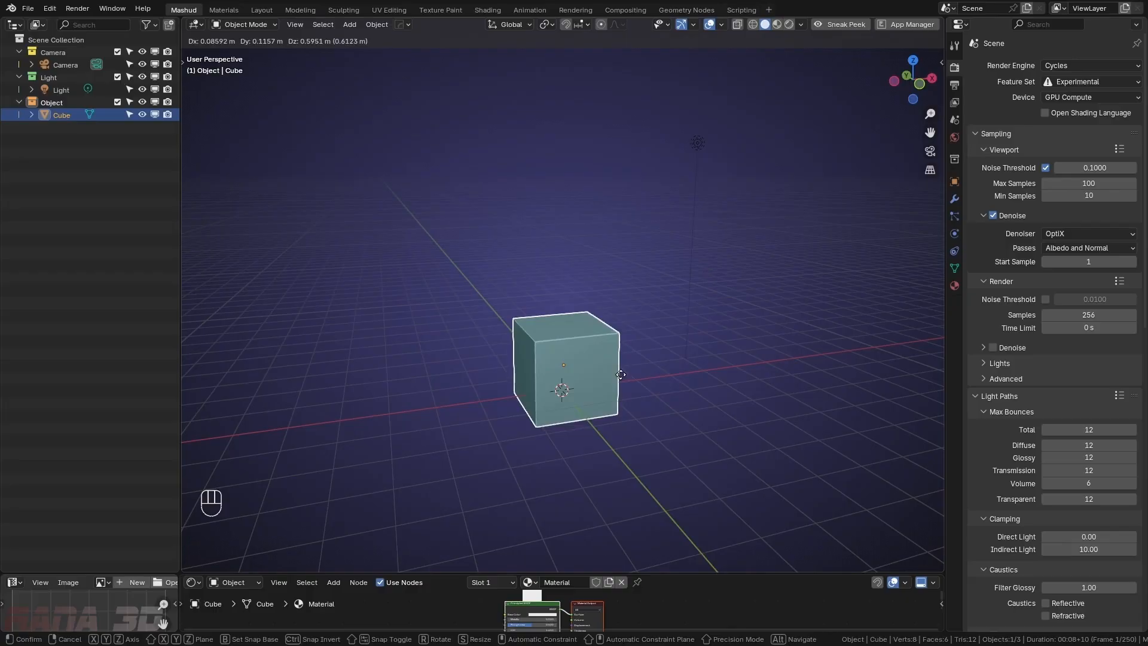
pyautogui.press('x')
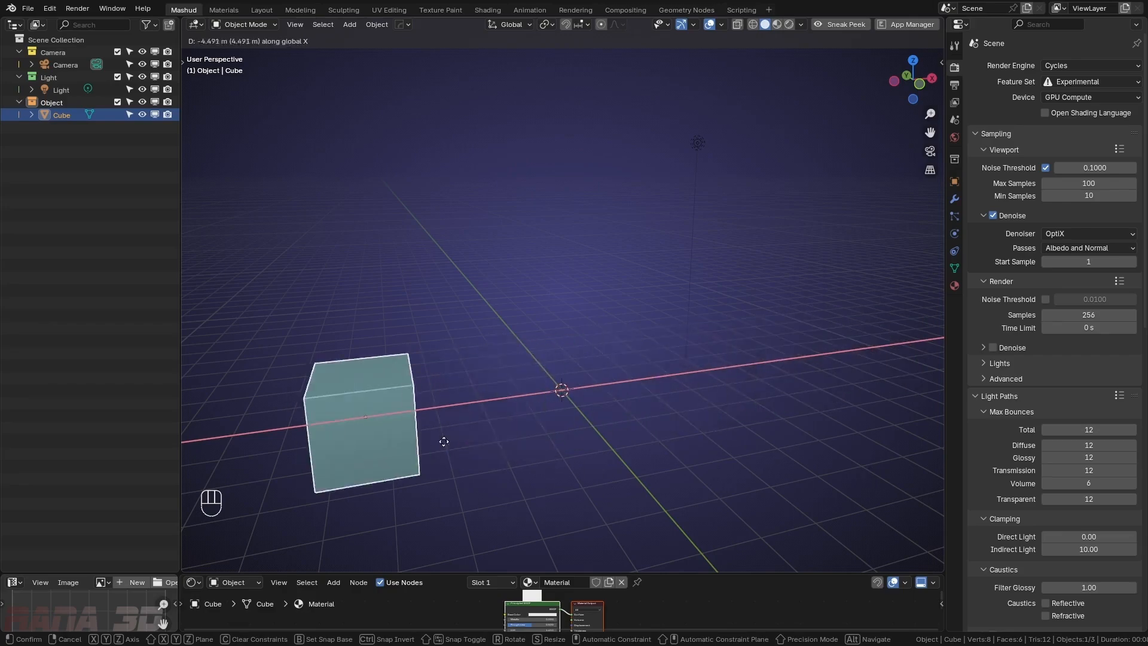
pyautogui.rightClick(627, 411)
pyautogui.moveTo(627, 411); pyautogui.dragTo(593, 418, button='middle')
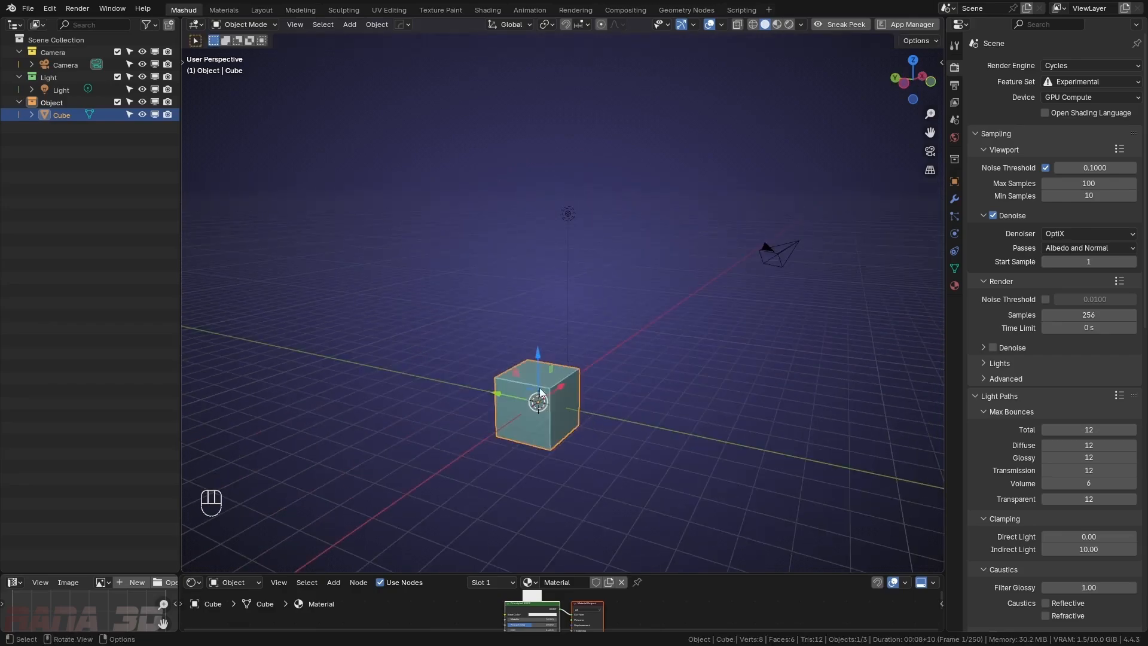
# Try to move the cube along the global Y and Z axes, and cancel the move
pyautogui.press('g')
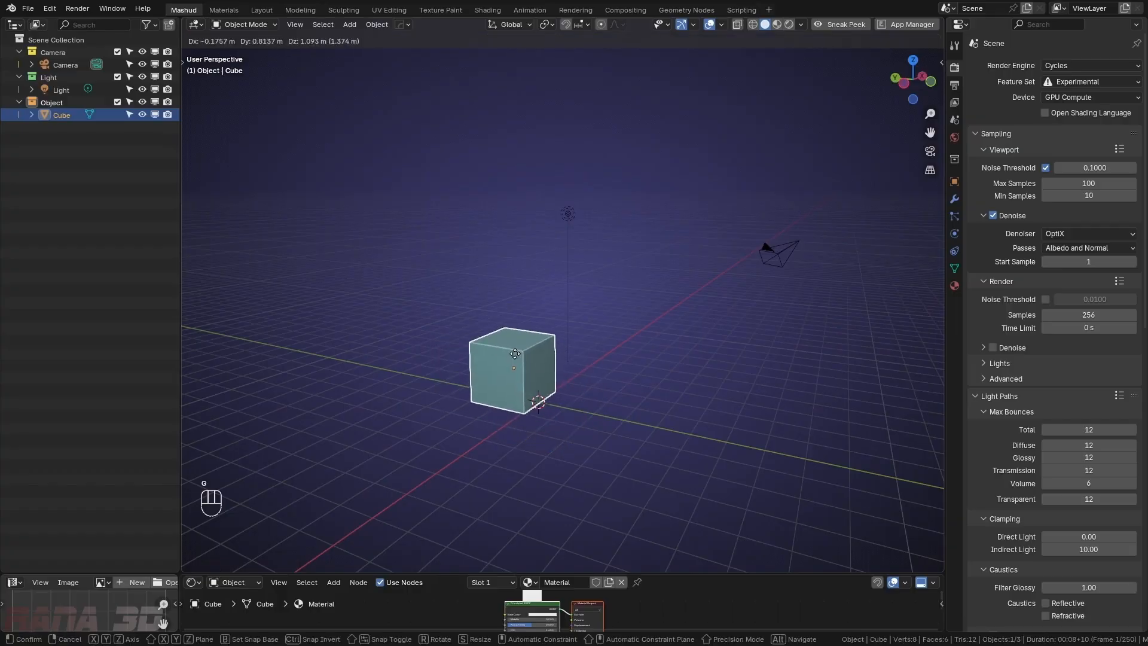
pyautogui.press('y')
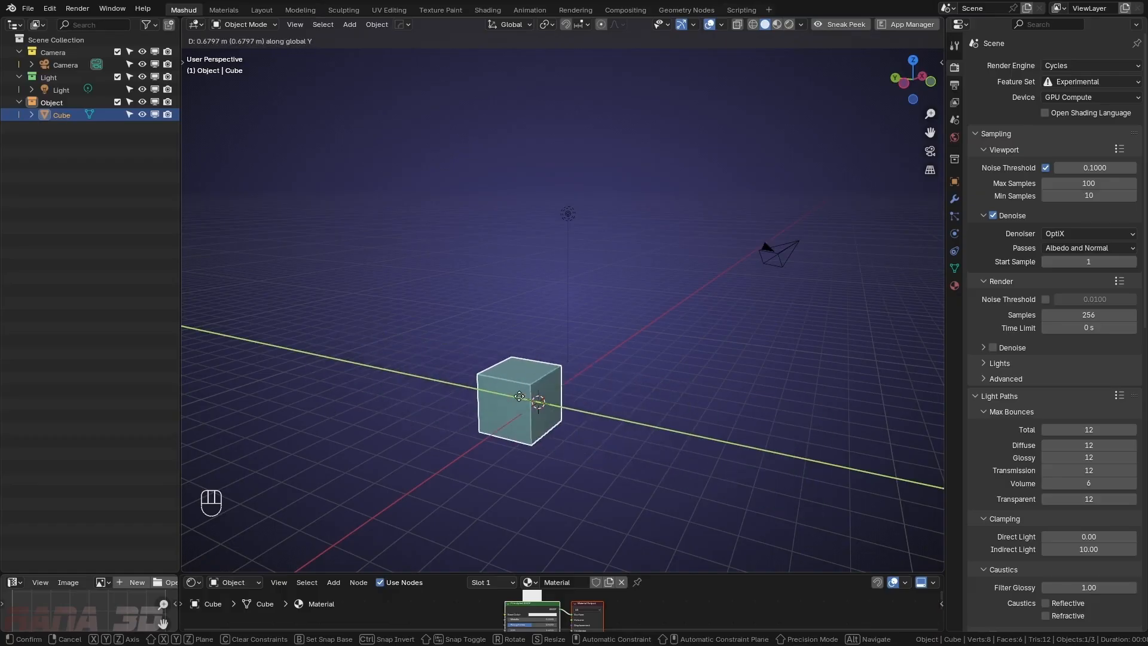
pyautogui.press('z')
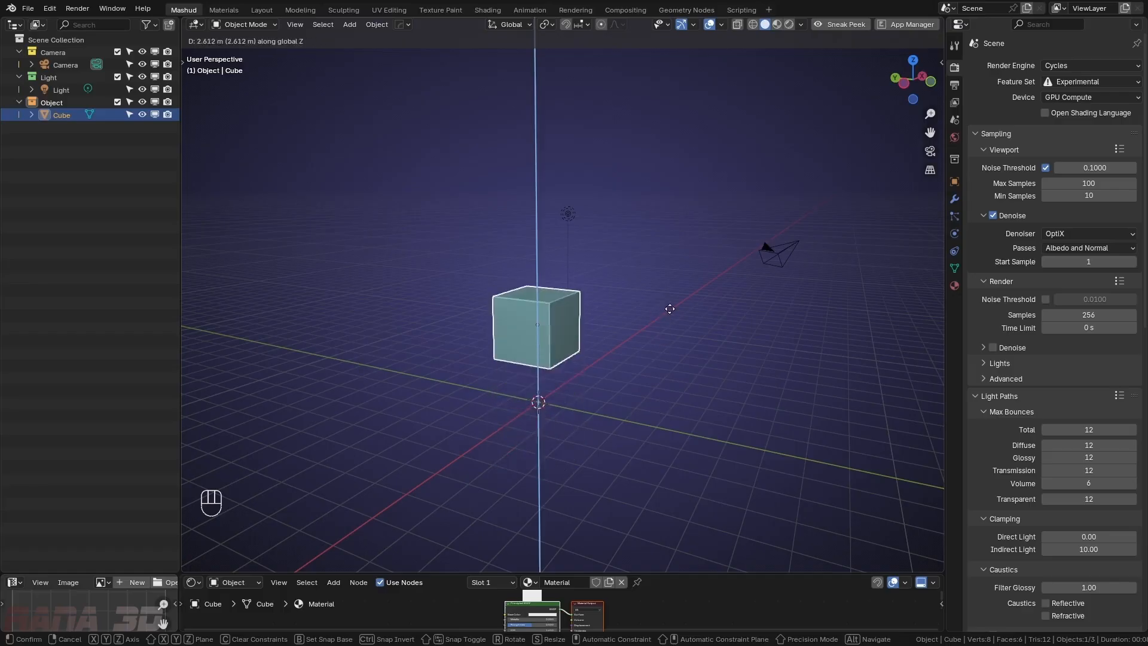
pyautogui.rightClick(620, 377)
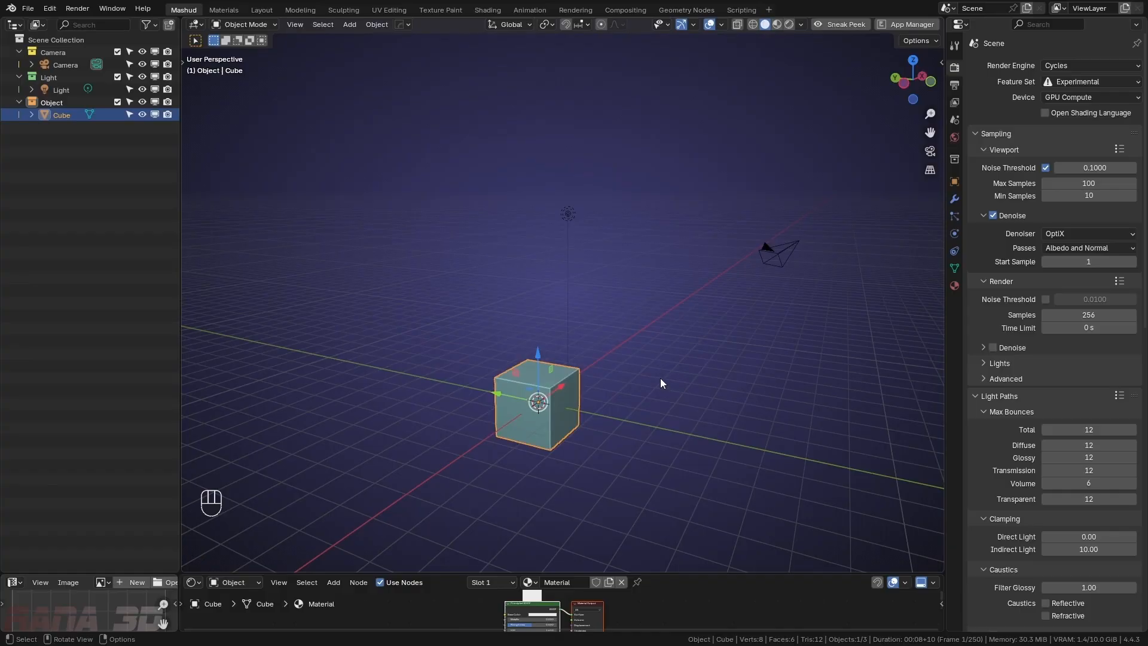
# Try to move the cube within the XY plane with the Z axis locked
pyautogui.press('g')
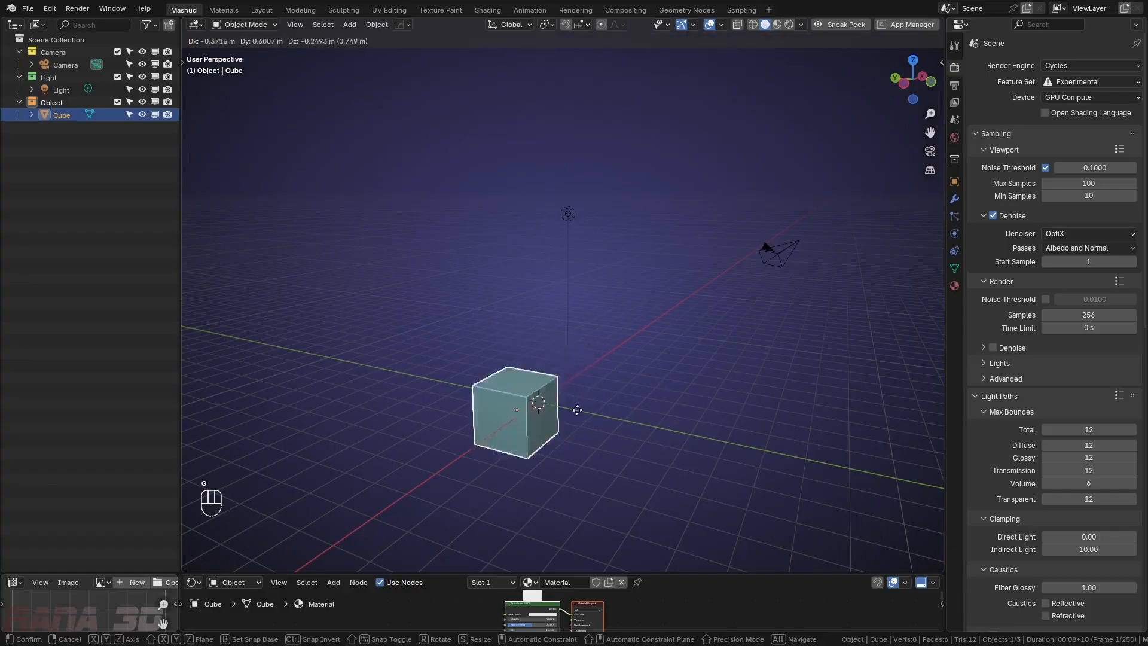
pyautogui.hotkey('shift', 'z')
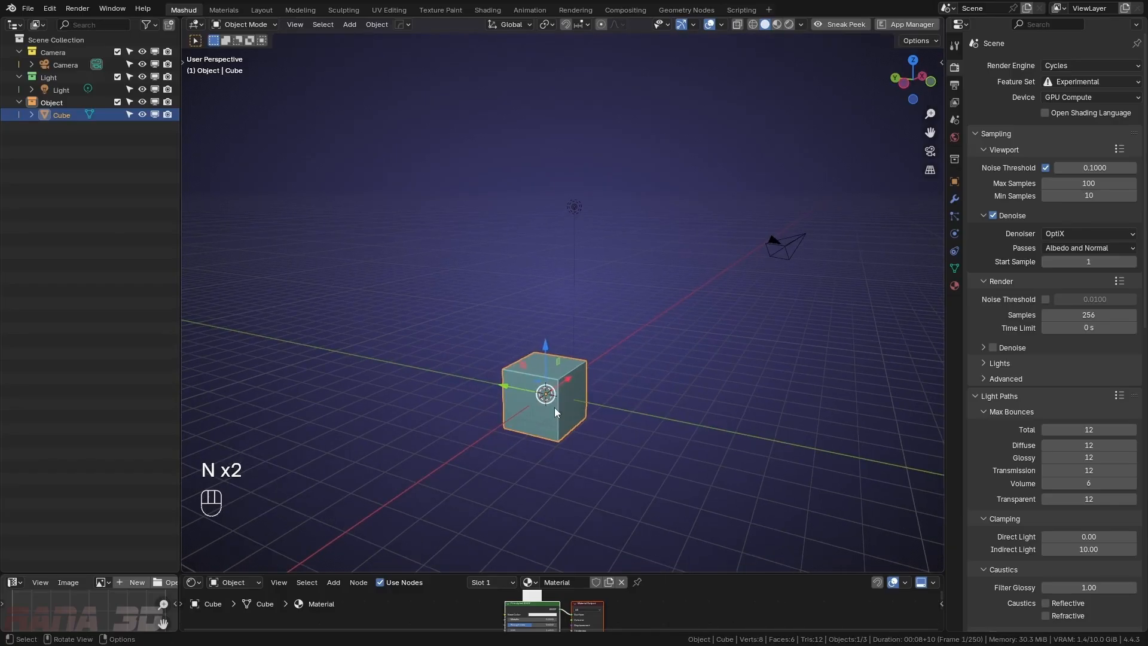
# Try to rotate the cube freely and about the global X, Y and Z axes
pyautogui.scroll(2, 554, 400)
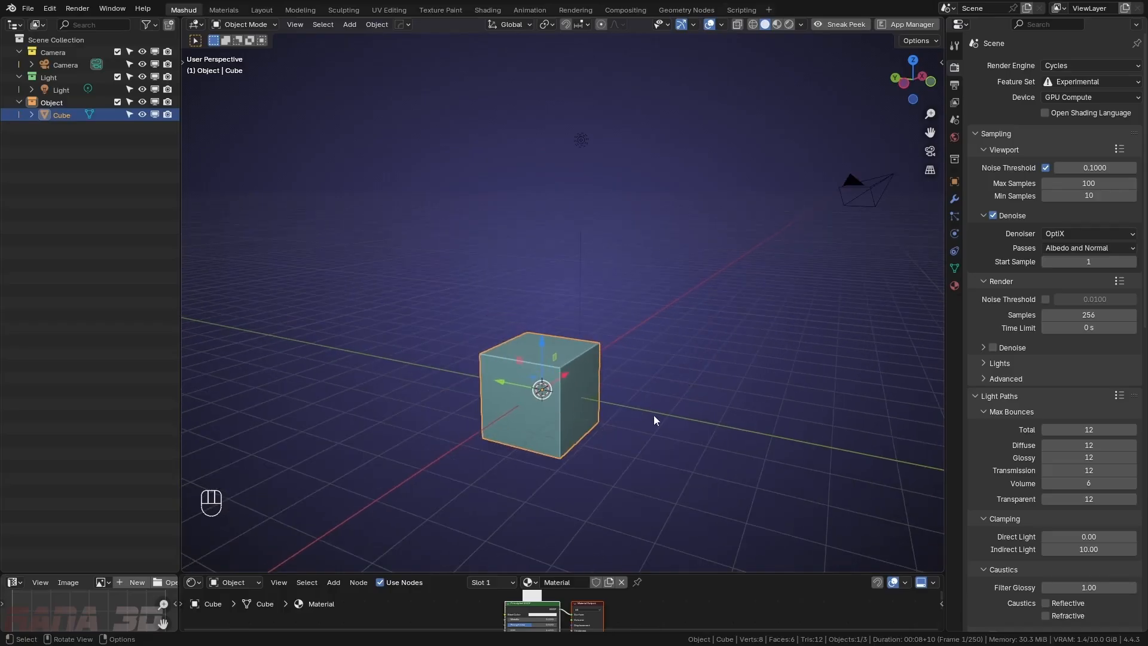
pyautogui.moveTo(653, 418); pyautogui.dragTo(608, 441, button='middle')
pyautogui.press('r')
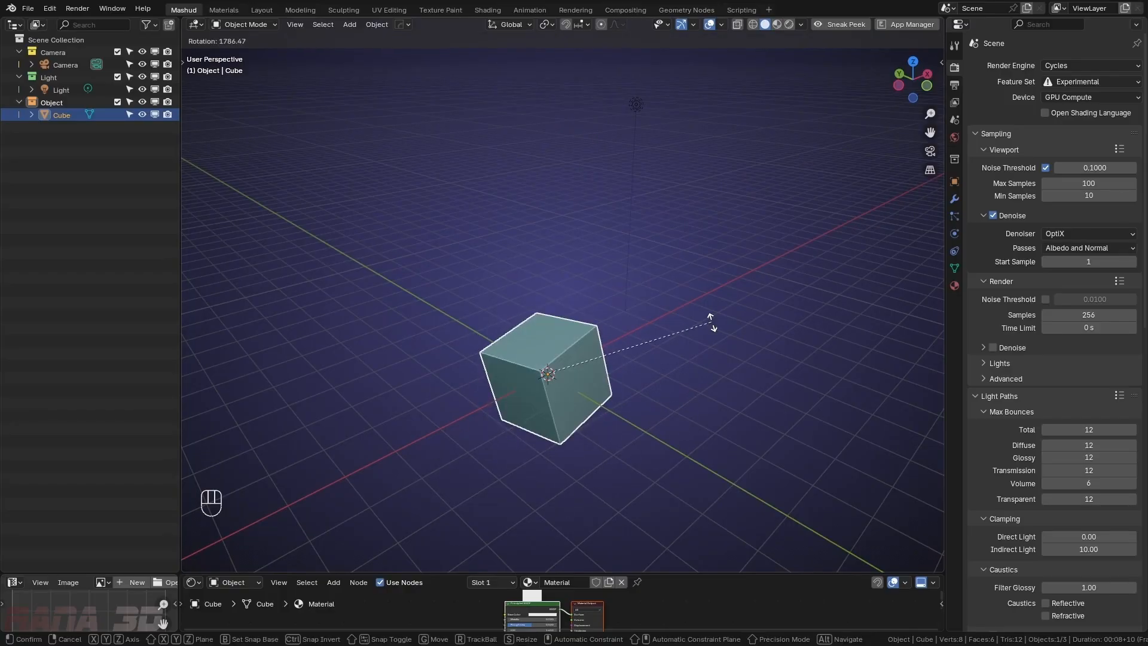
pyautogui.press('x')
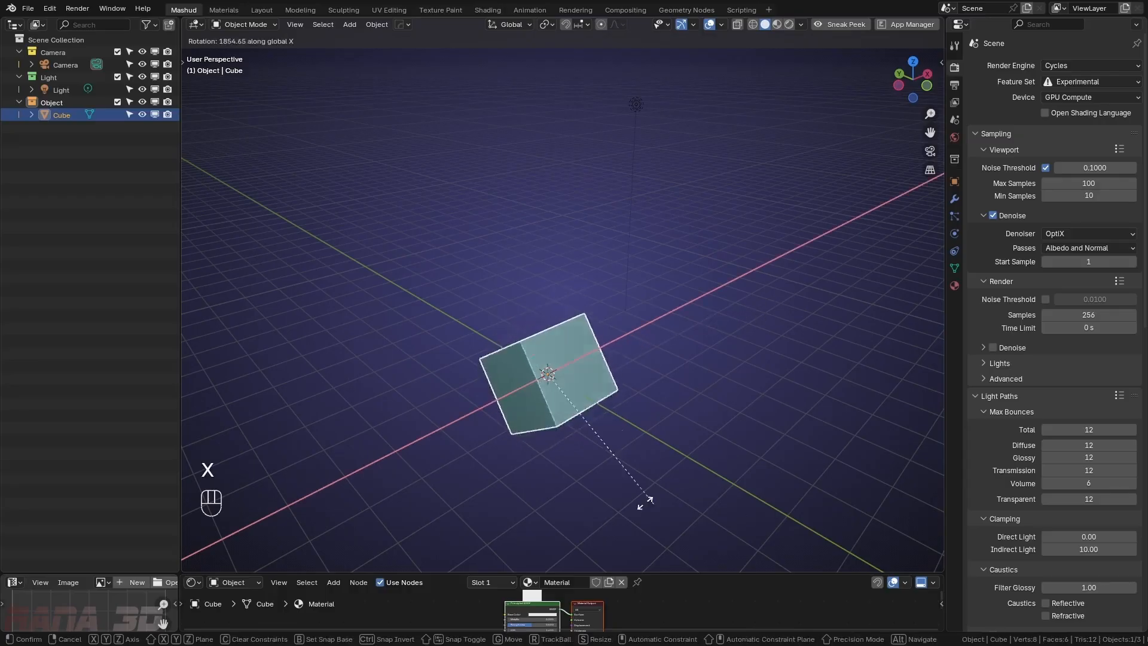
pyautogui.press('y')
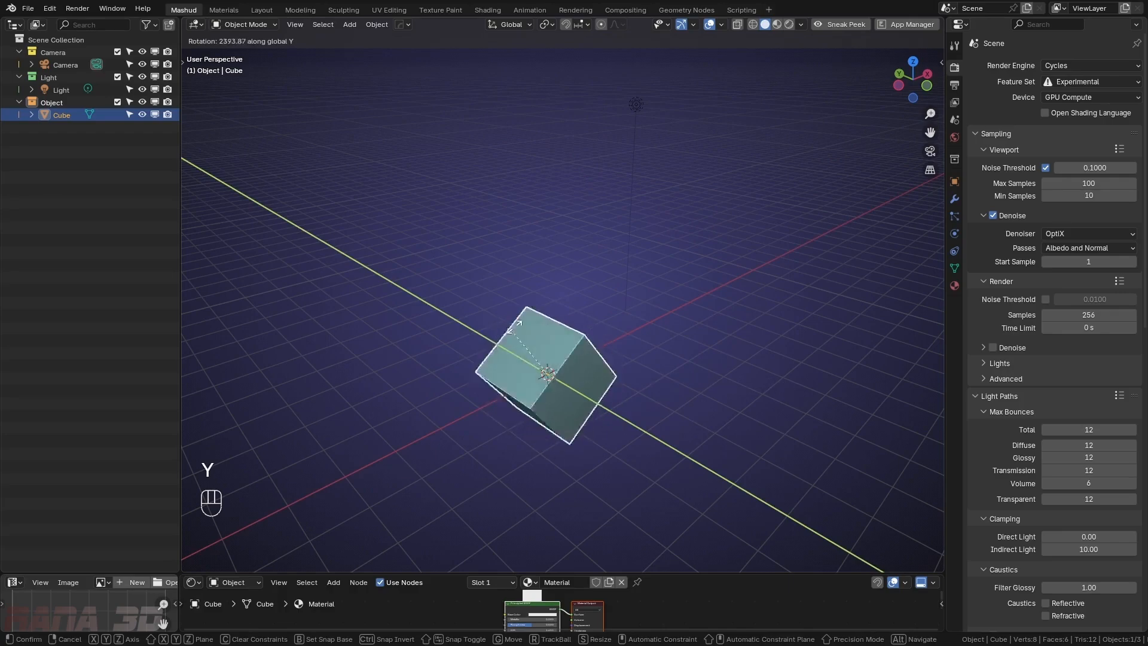
pyautogui.press('z')
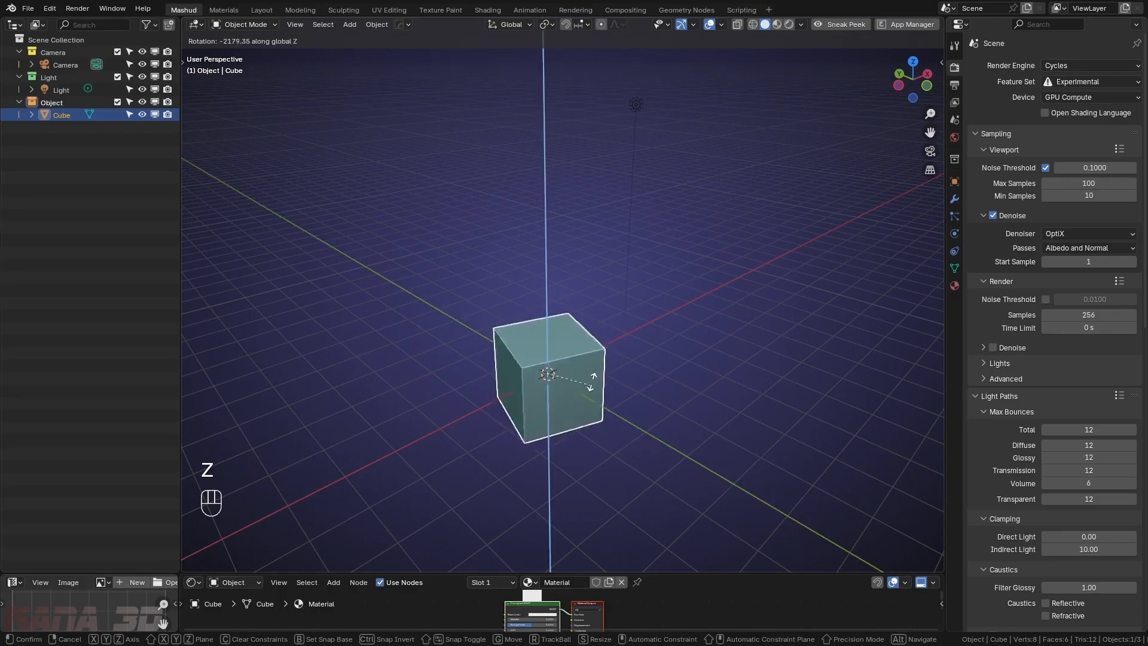
# Try to rotate the cube with the global Y axis locked, and cancel the rotation
pyautogui.press('shift')
pyautogui.hotkey('shift', 'y')
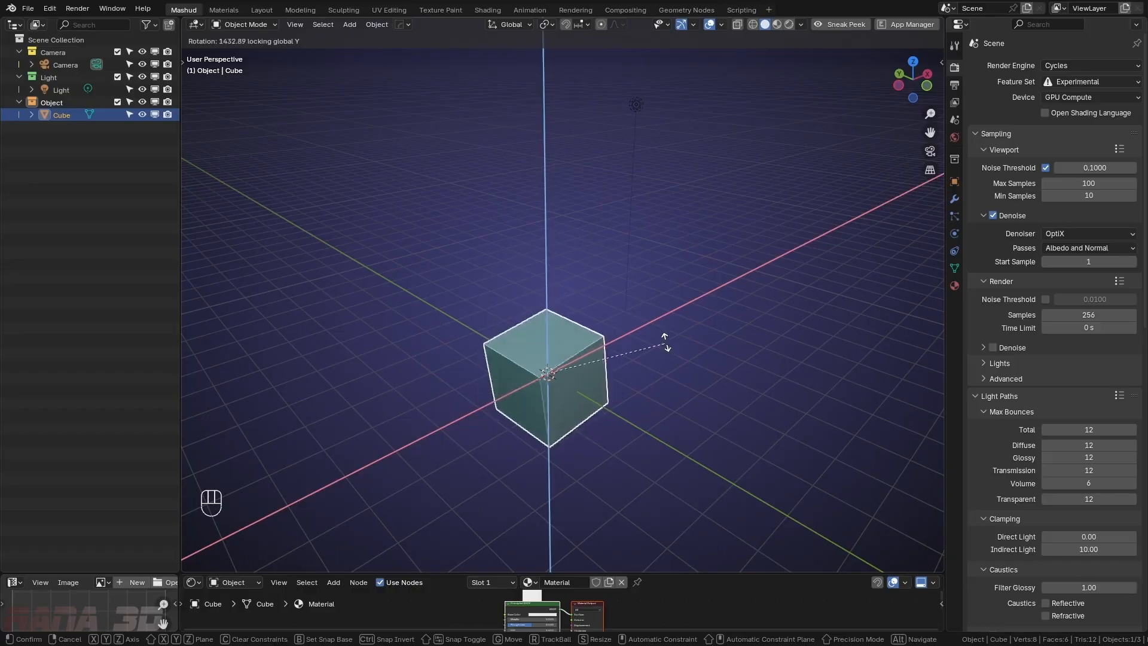
pyautogui.rightClick(624, 339)
# Try to rotate the cube freely in all directions with trackball rotation, and cancel it
pyautogui.moveTo(562, 362); pyautogui.dragTo(565, 371, button='middle')
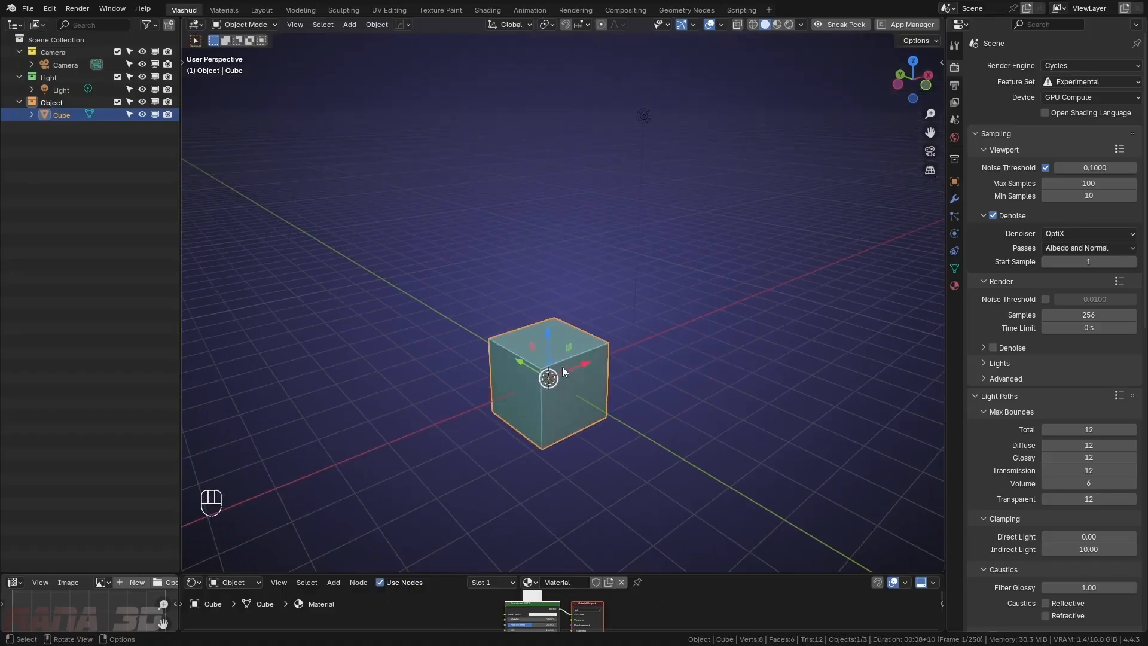
pyautogui.press('r')
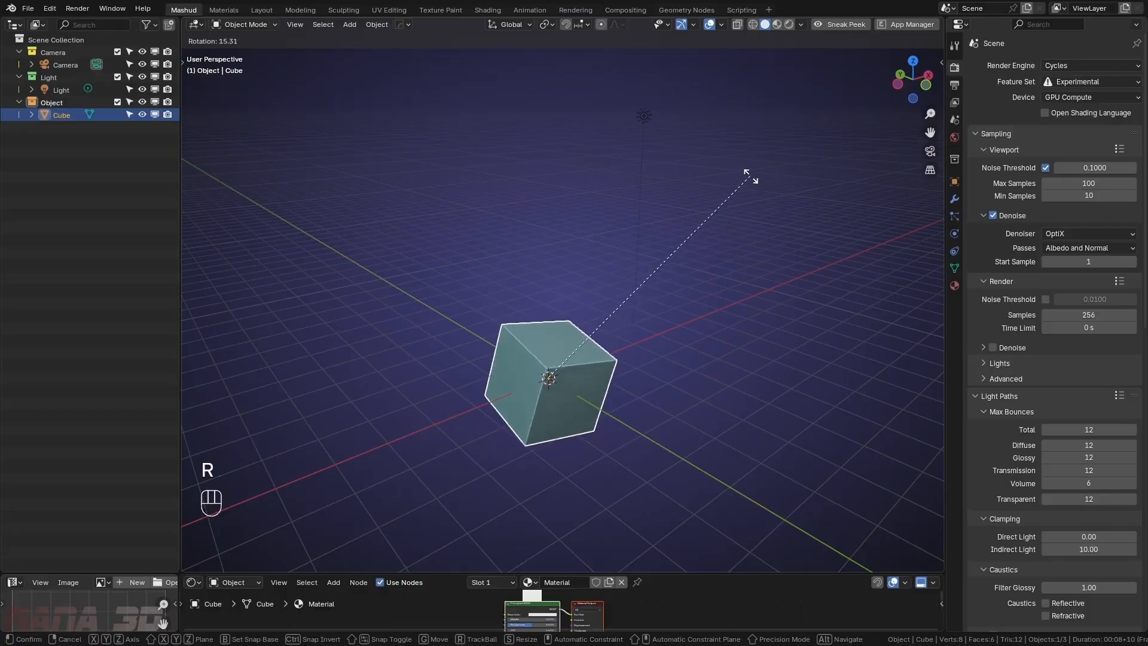
pyautogui.press('r')
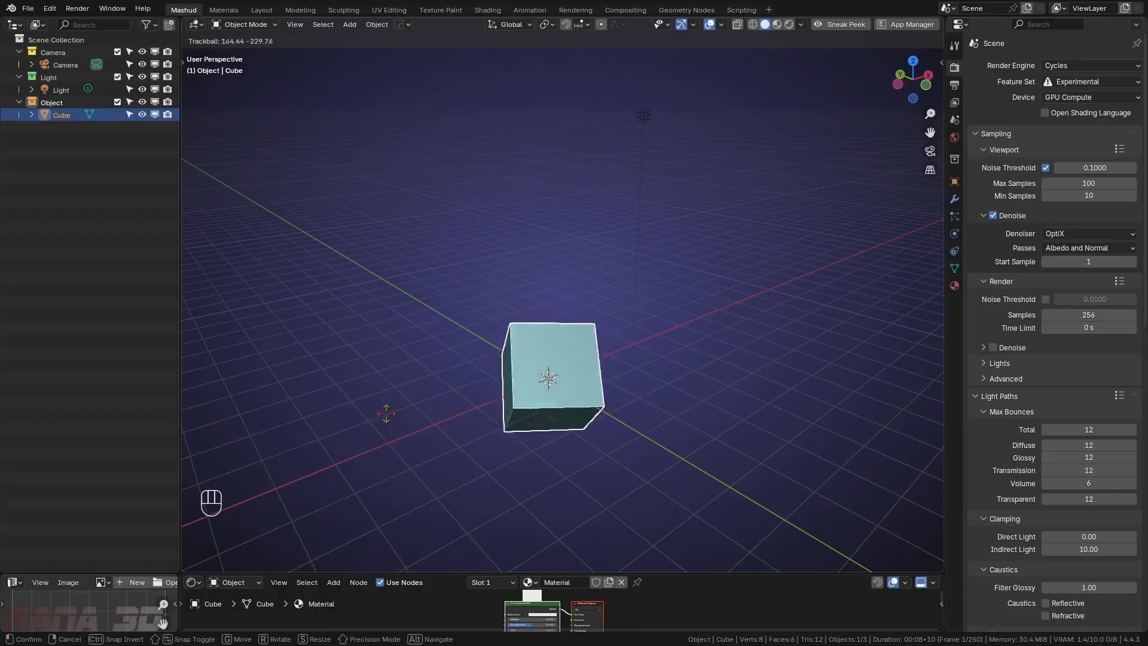
pyautogui.rightClick(625, 292)
# Try to scale the cube uniformly, with increment snapping and with fine precision, and cancel the scaling
pyautogui.moveTo(580, 353); pyautogui.dragTo(575, 383, button='middle')
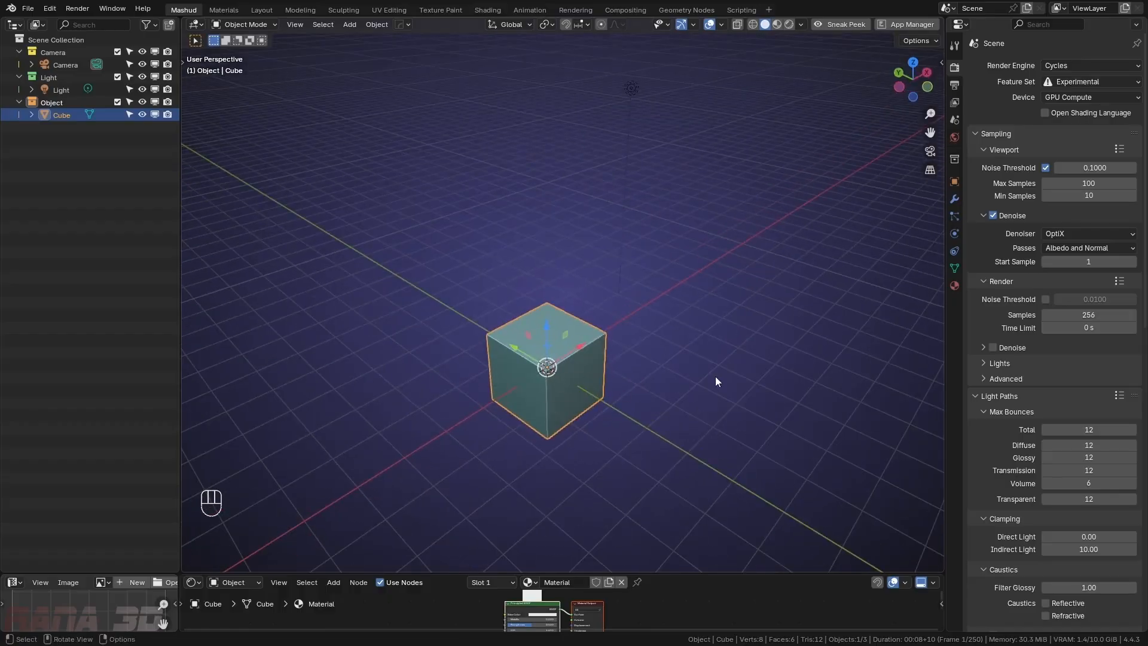
pyautogui.press('s')
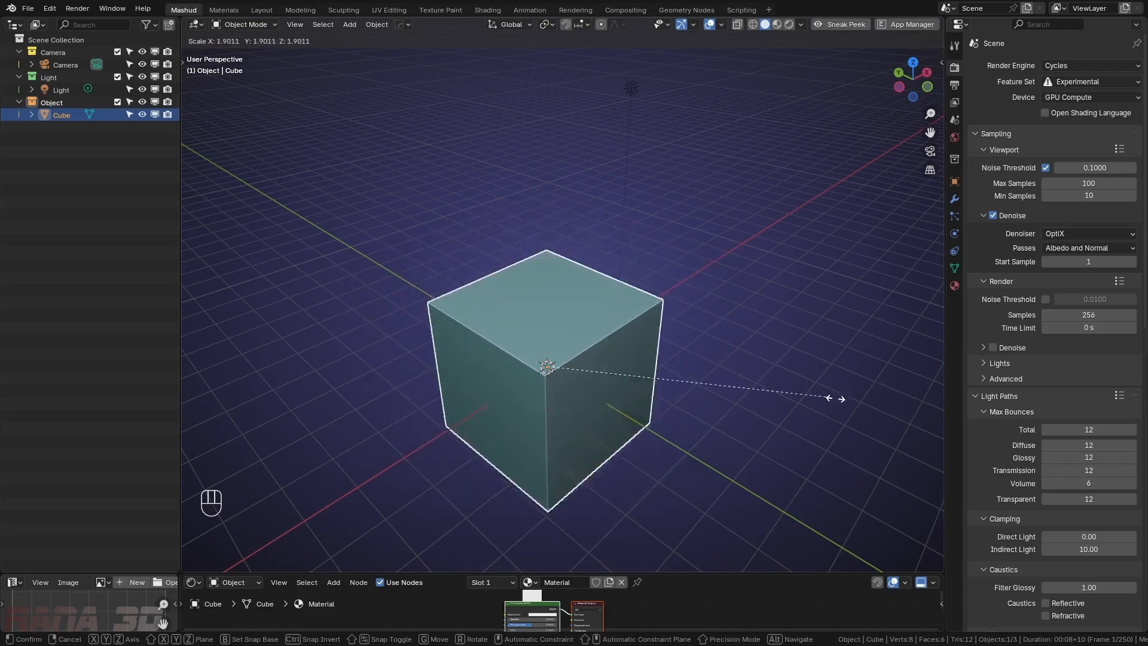
pyautogui.press('ctrl')
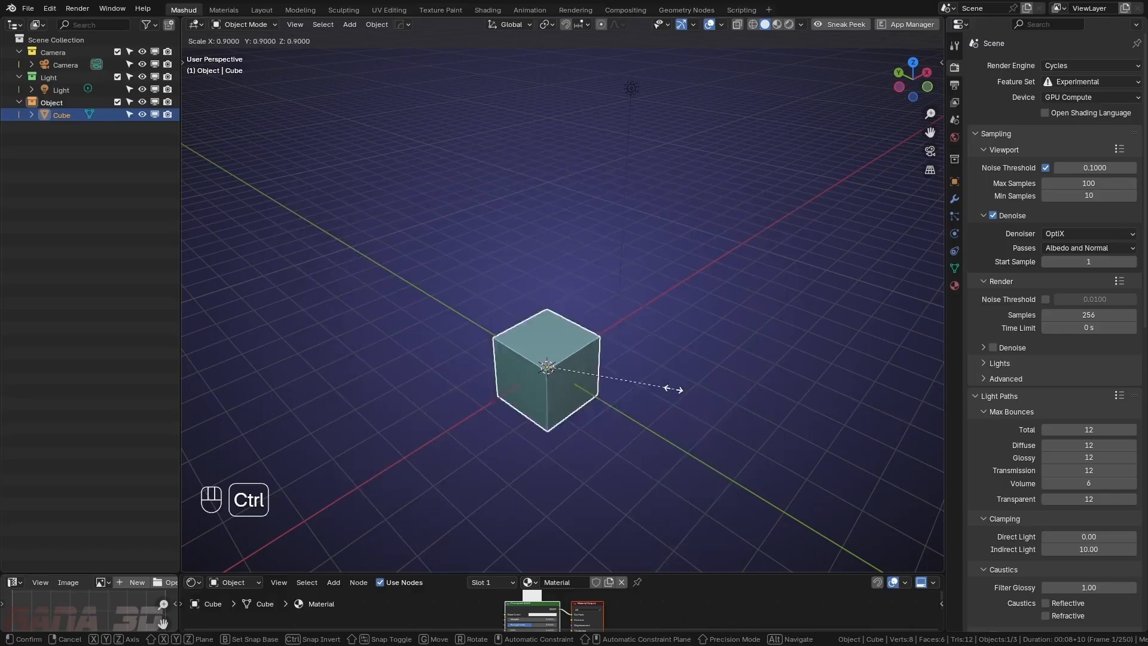
pyautogui.click(688, 378)
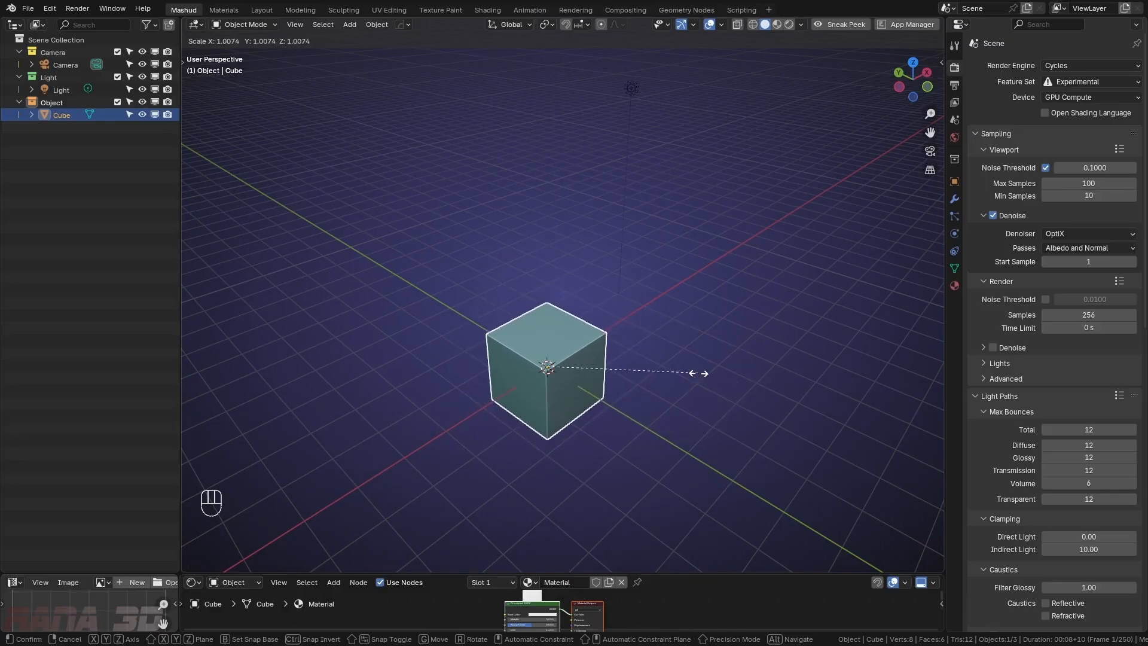
pyautogui.press('ctrl')
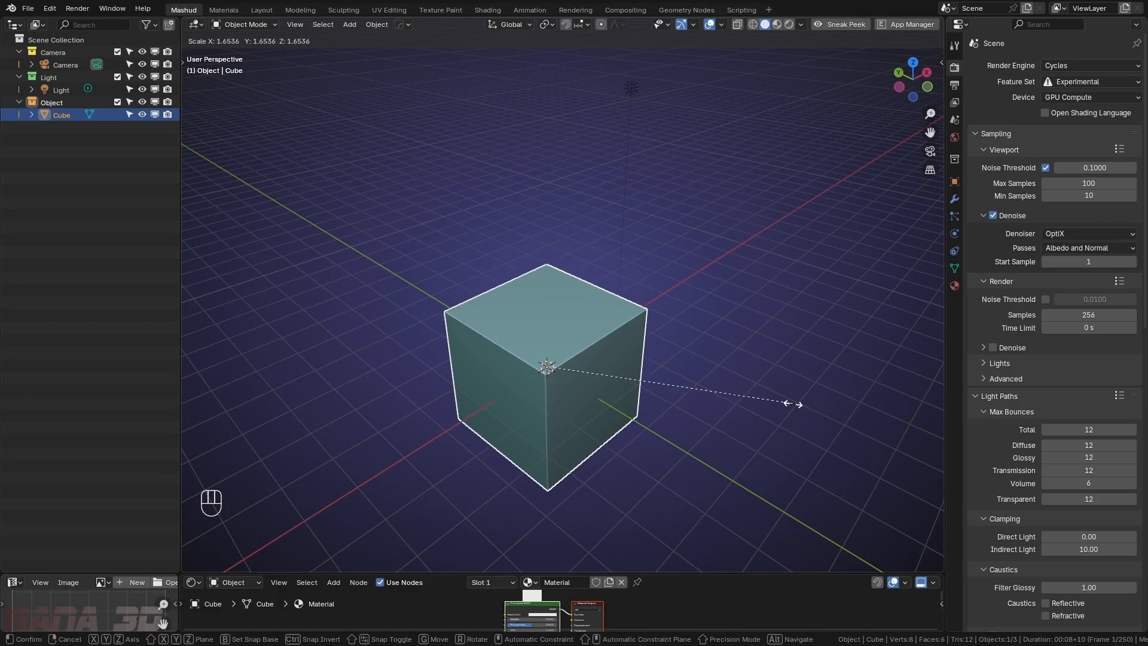
pyautogui.press('ctrl')
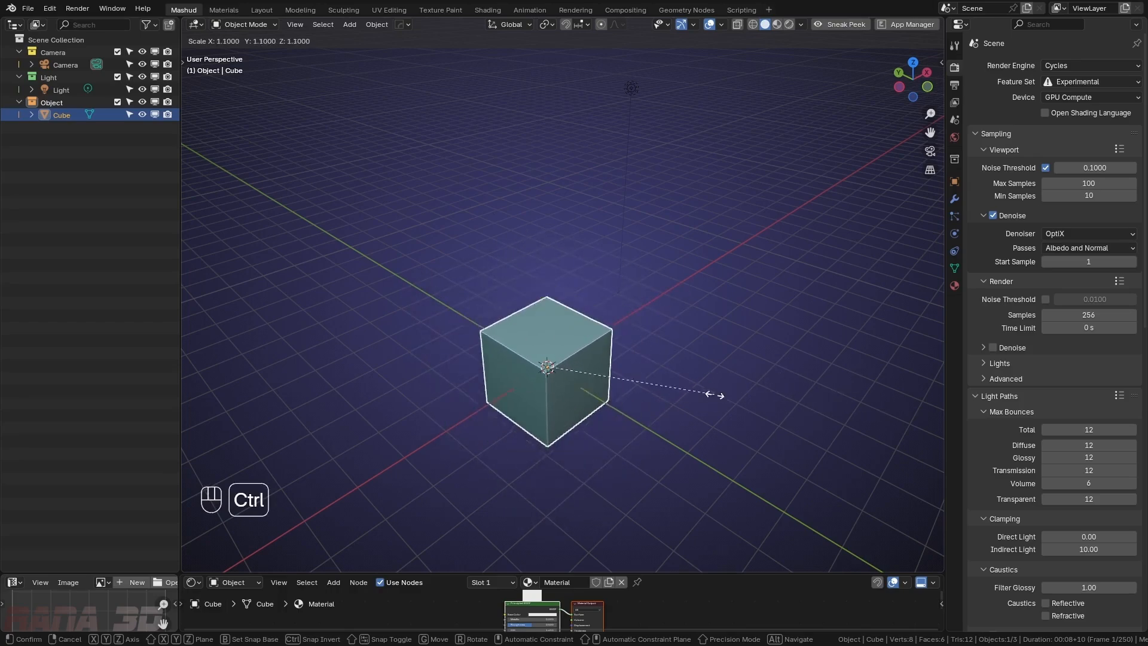
pyautogui.press('shift')
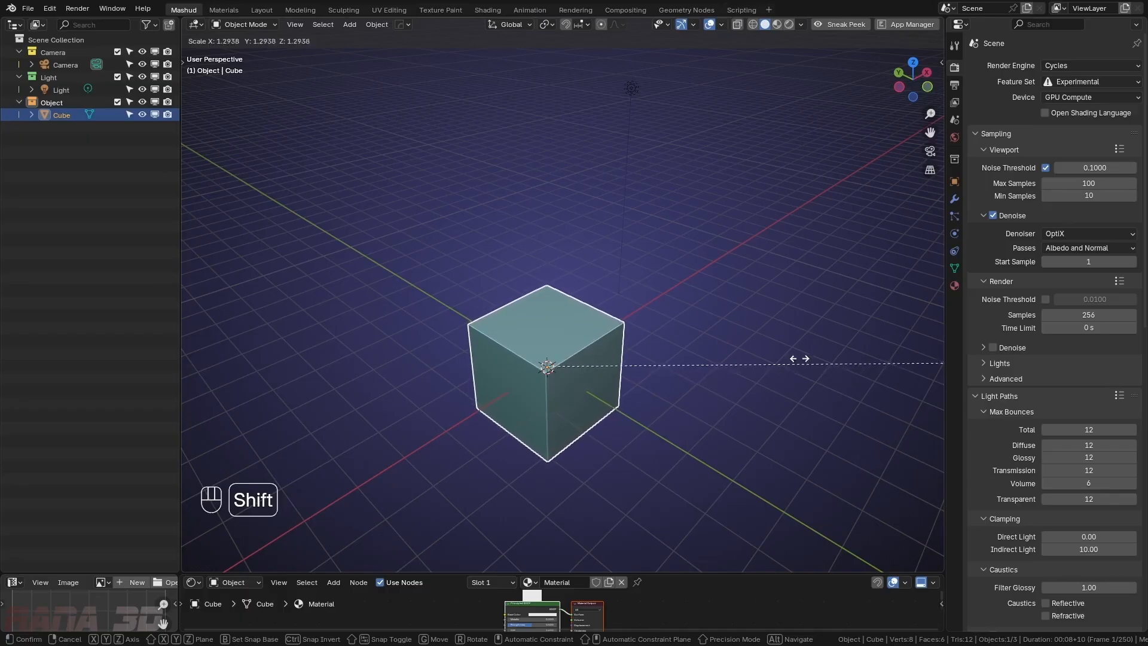
pyautogui.rightClick(370, 307)
# Try to scale the cube along the global X, Y and Z axes and with Z locked, and cancel the scaling
pyautogui.press('s')
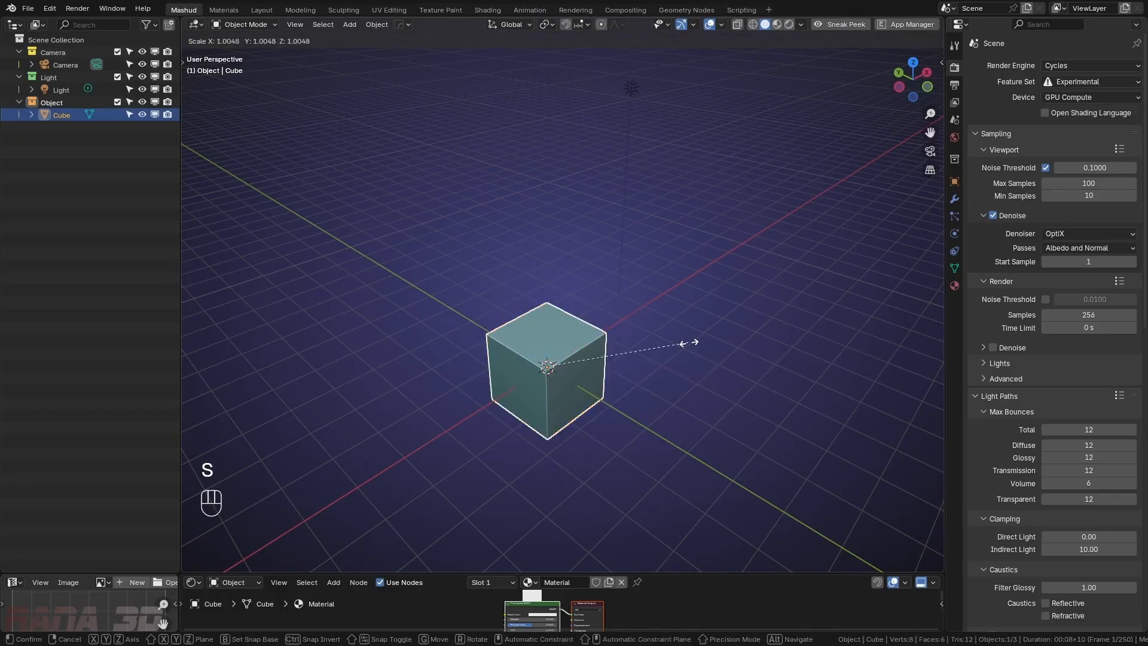
pyautogui.press('x')
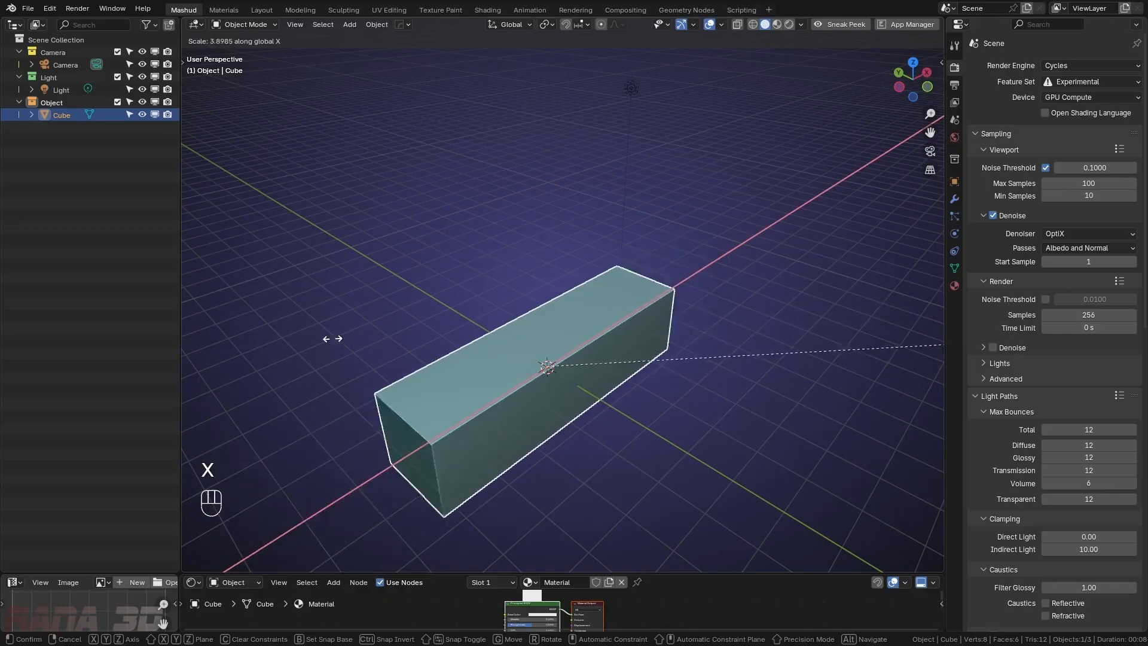
pyautogui.press('y')
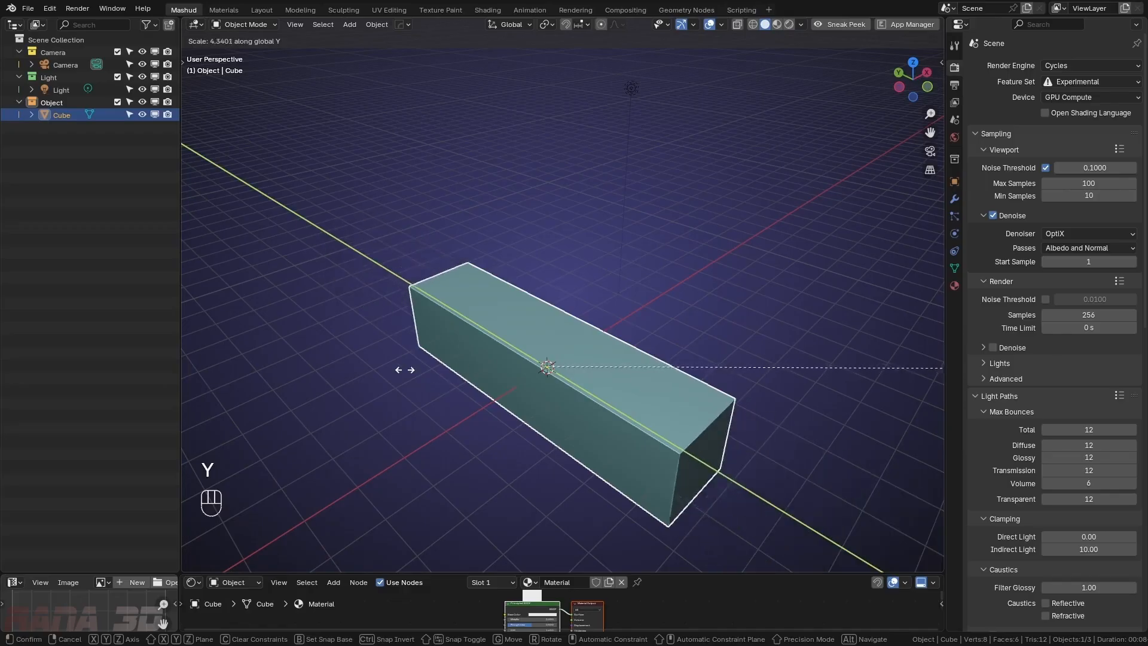
pyautogui.press('z')
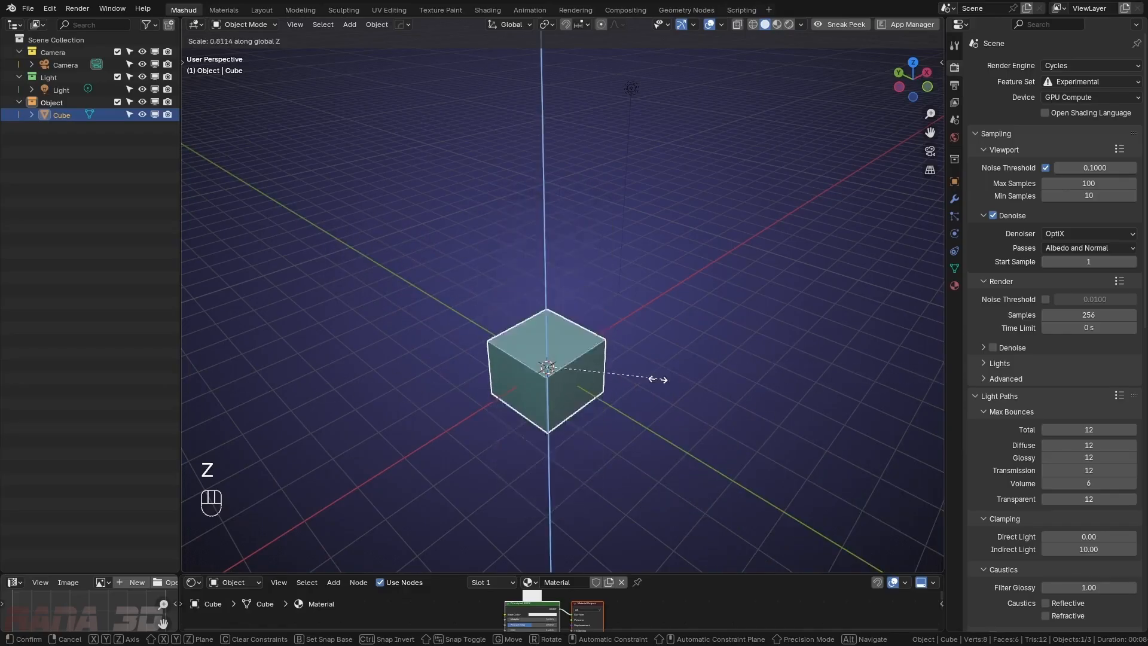
pyautogui.hotkey('shift', 'z')
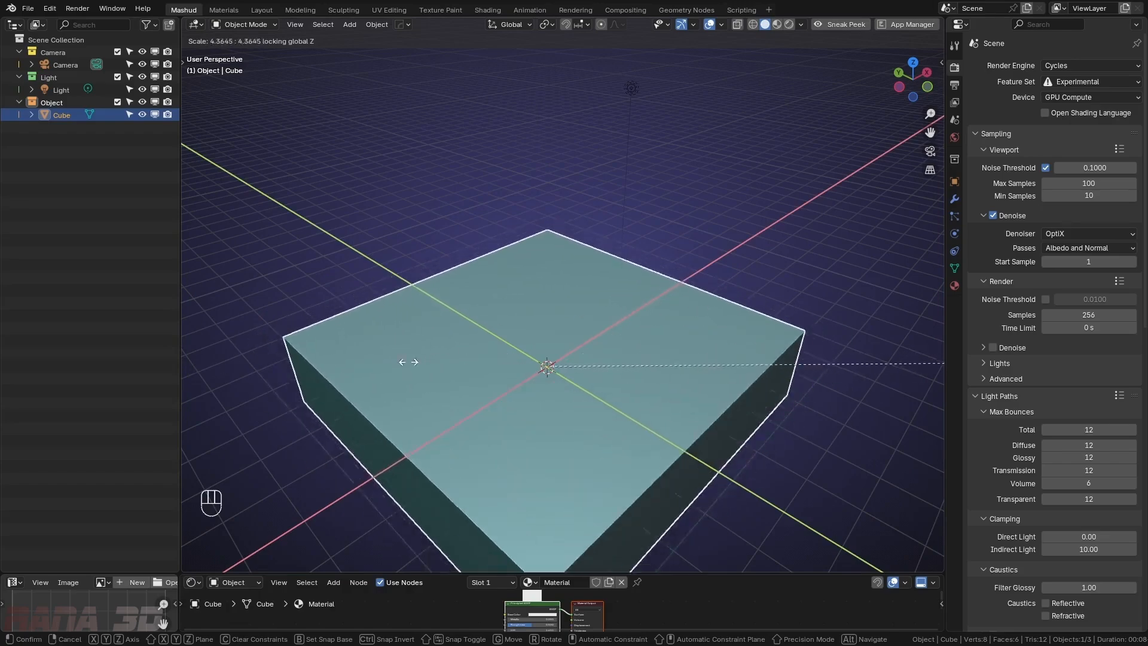
pyautogui.press('Escape')
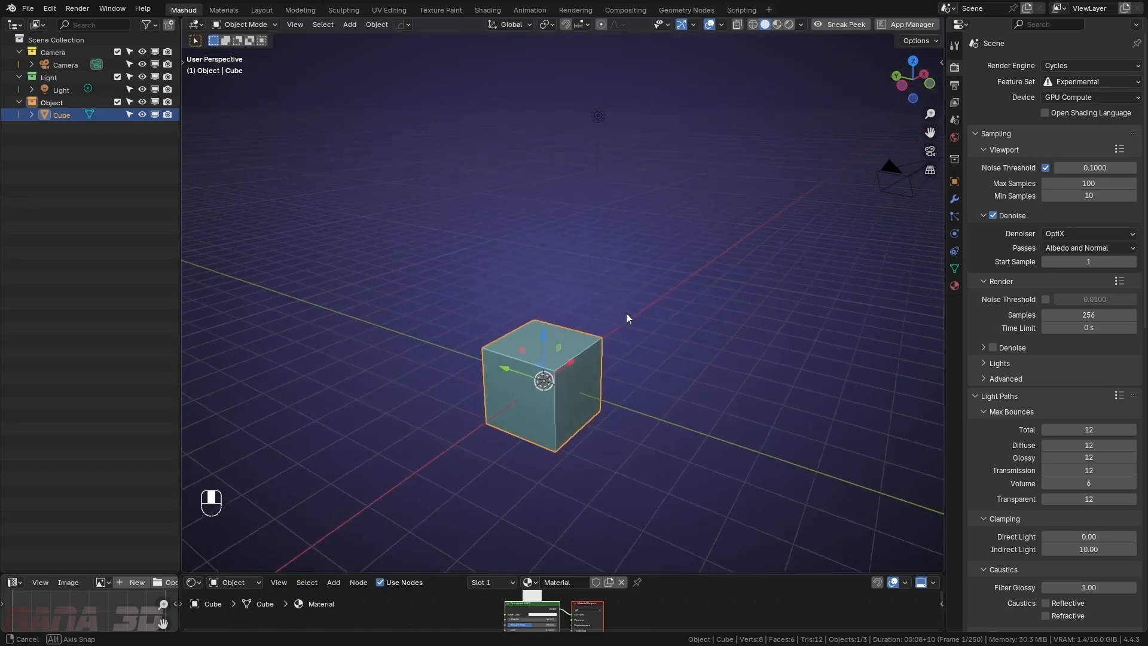
# Place the 3D cursor in the empty space beside the cube, away from the world origin
pyautogui.moveTo(626, 313); pyautogui.dragTo(626, 300, button='middle')
pyautogui.moveTo(640, 367); pyautogui.dragTo(745, 278, button='middle')
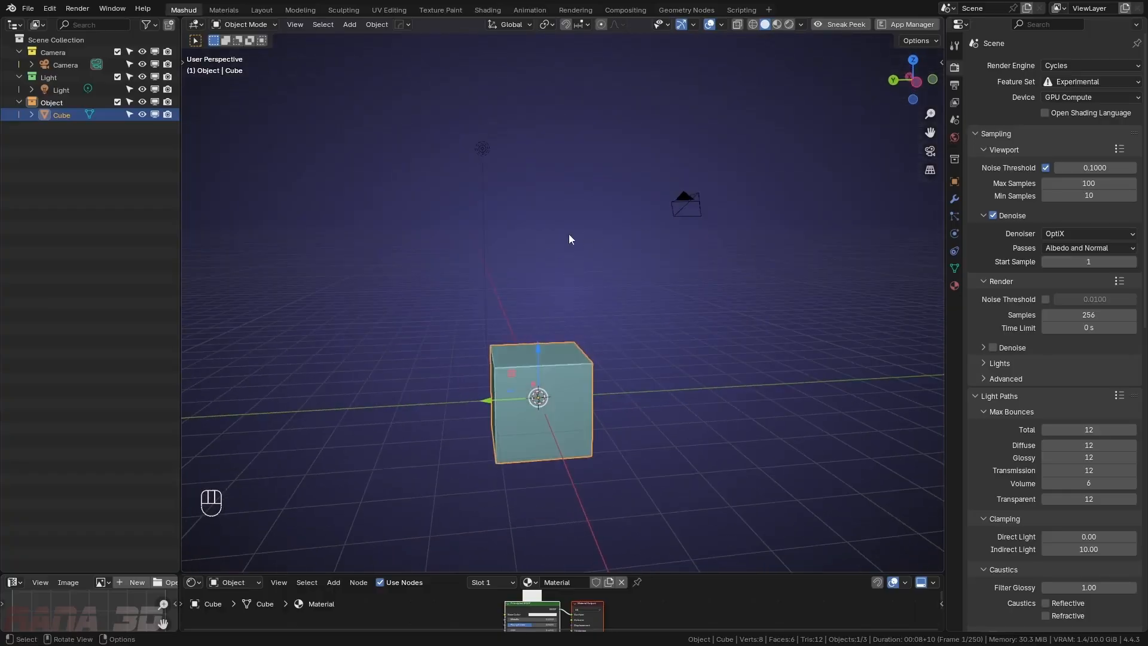
pyautogui.moveTo(569, 239); pyautogui.dragTo(518, 350, button='middle')
pyautogui.scroll(5, 518, 350)
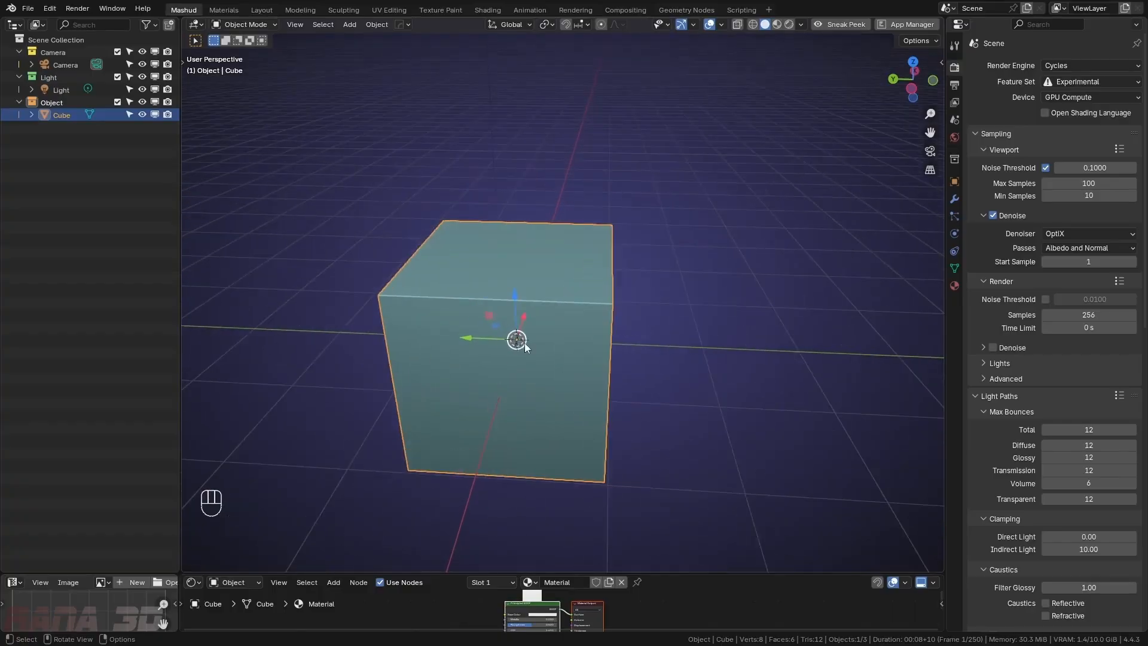
pyautogui.scroll(2, 433, 306)
pyautogui.moveTo(433, 306); pyautogui.dragTo(576, 328, button='middle')
pyautogui.scroll(-3, 577, 327)
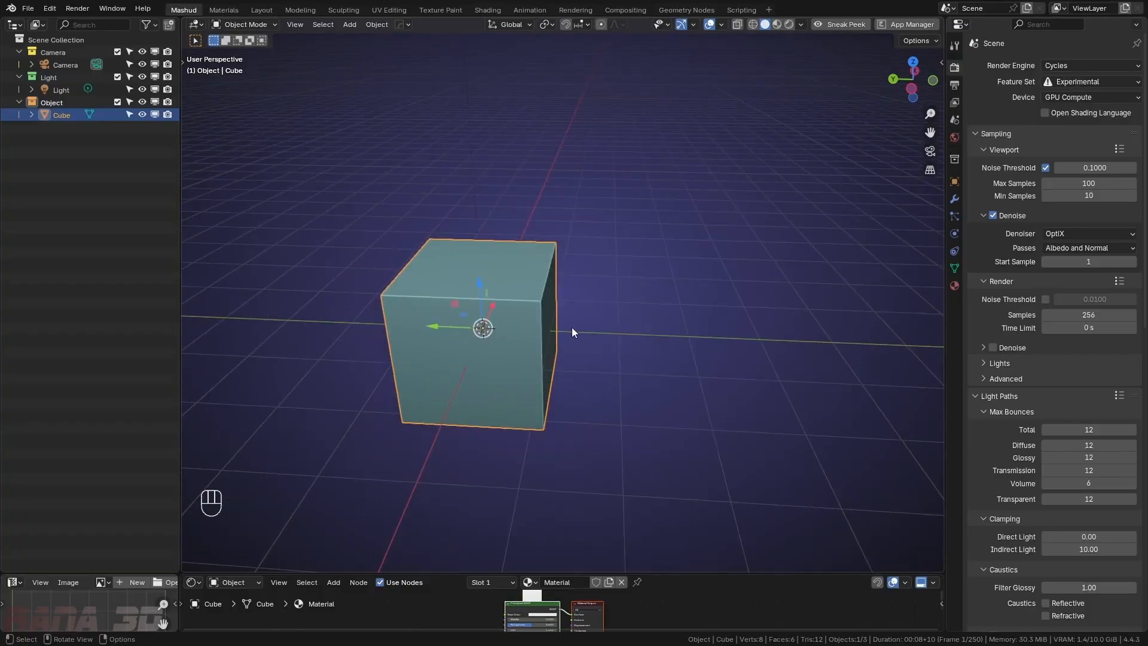
pyautogui.keyDown('shift'); pyautogui.moveTo(592, 354); pyautogui.dragTo(741, 272, button='middle'); pyautogui.keyUp('shift')
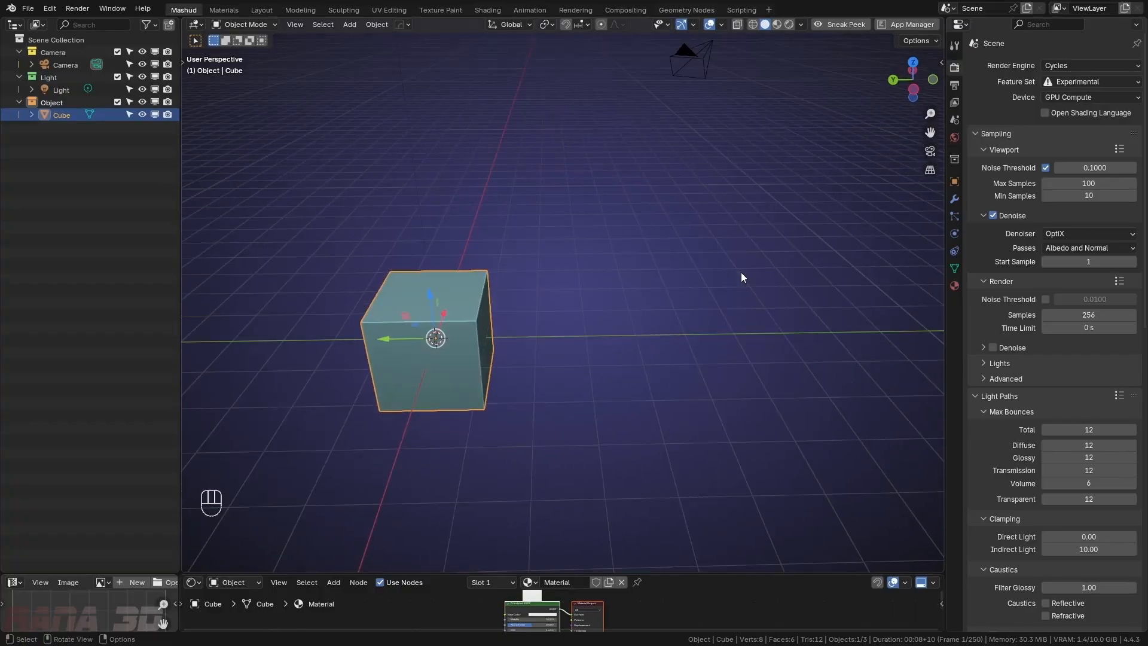
pyautogui.press('shift')
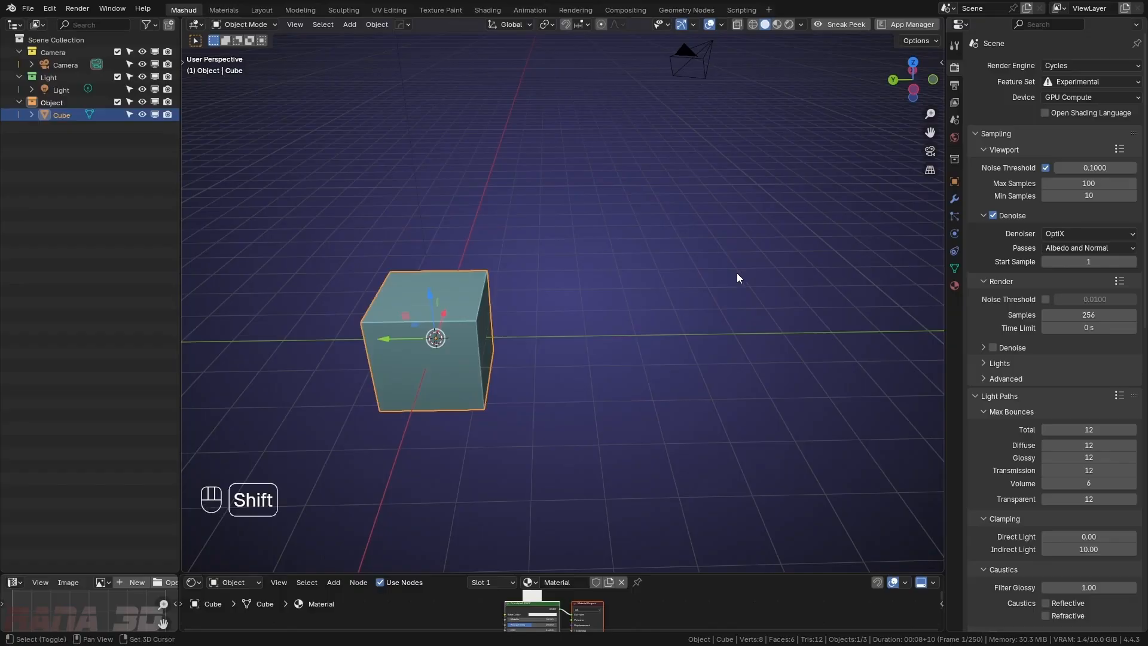
pyautogui.moveTo(686, 295); pyautogui.dragTo(661, 345, button='middle')
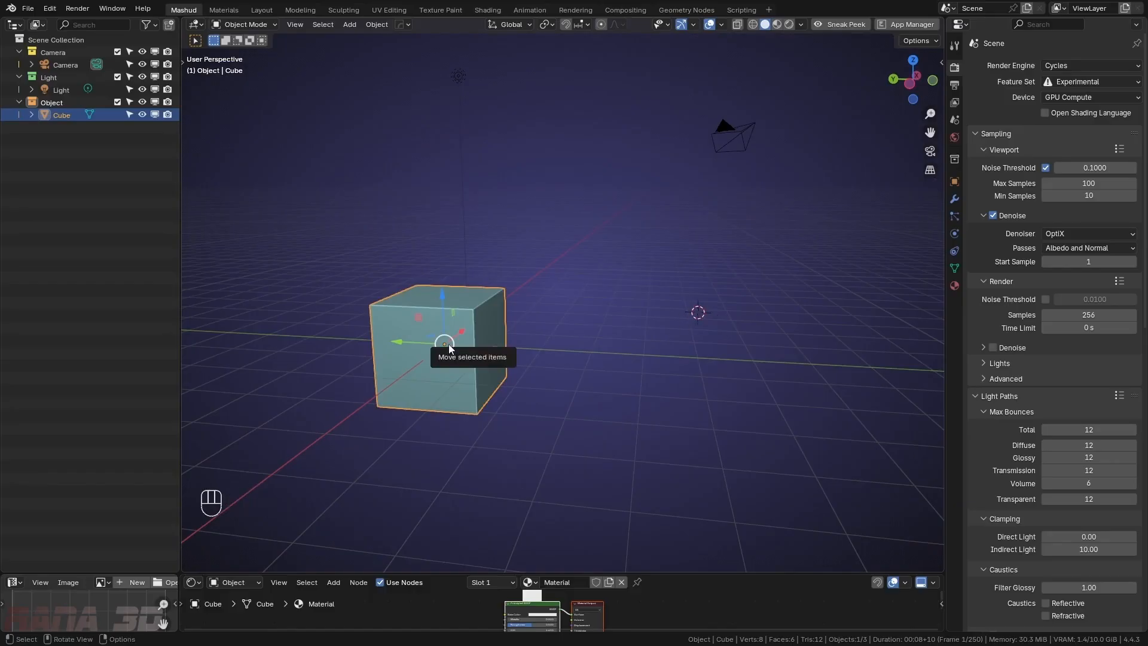
# Snap the selected cube to the 3D cursor with the offset kept
pyautogui.moveTo(691, 322); pyautogui.dragTo(513, 318, button='middle')
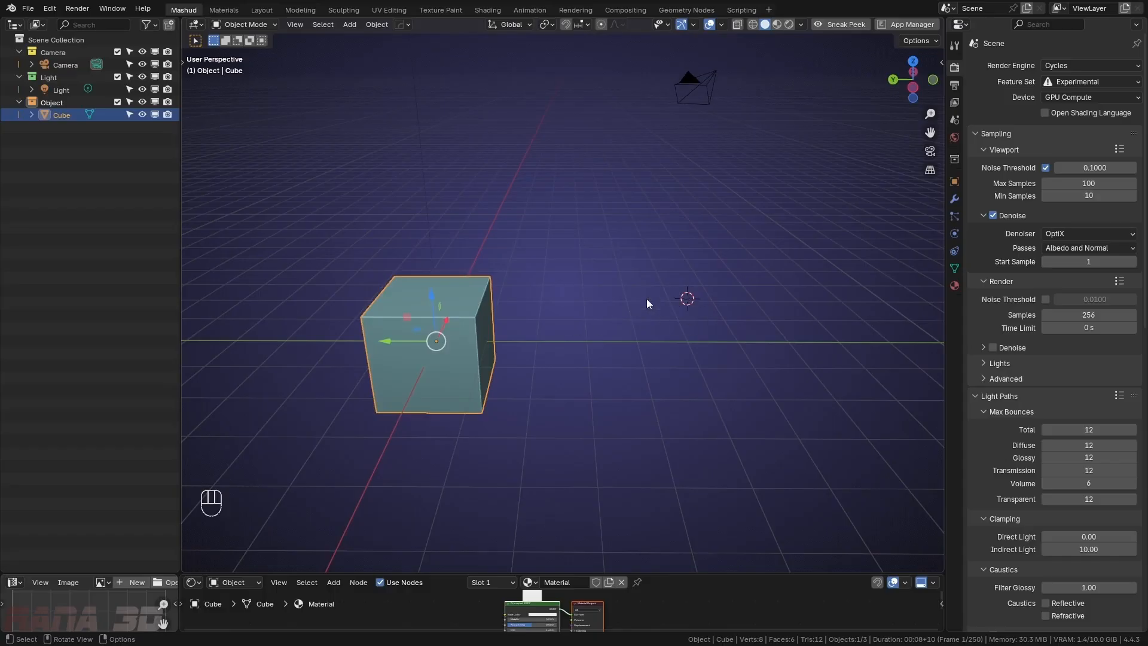
pyautogui.press('shift')
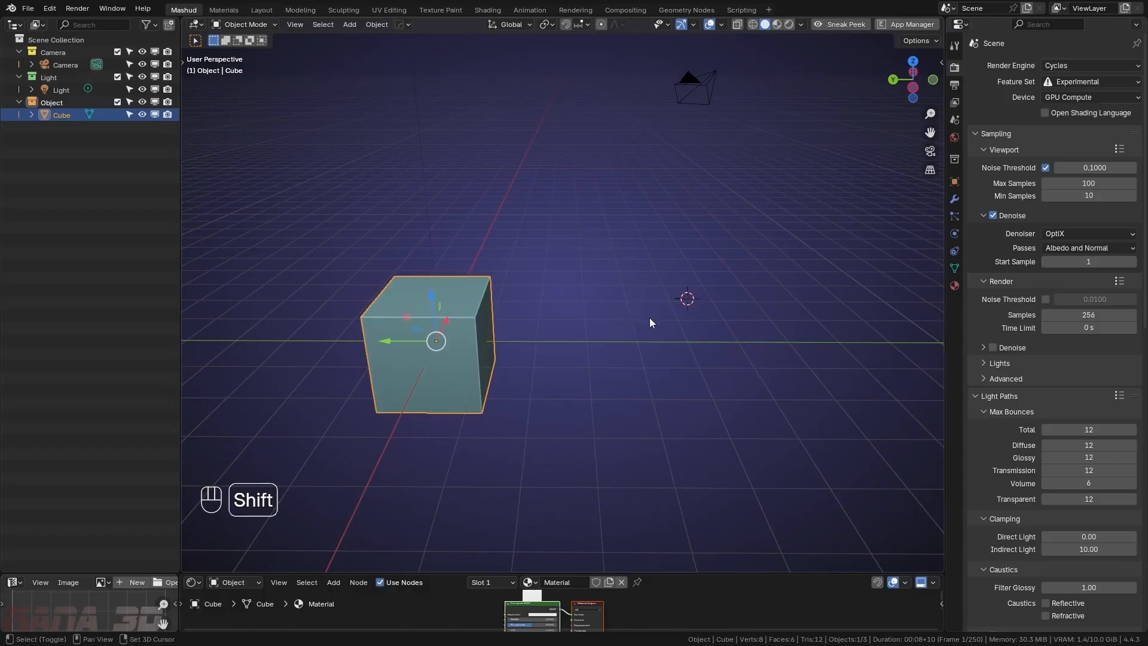
pyautogui.hotkey('shift', 's')
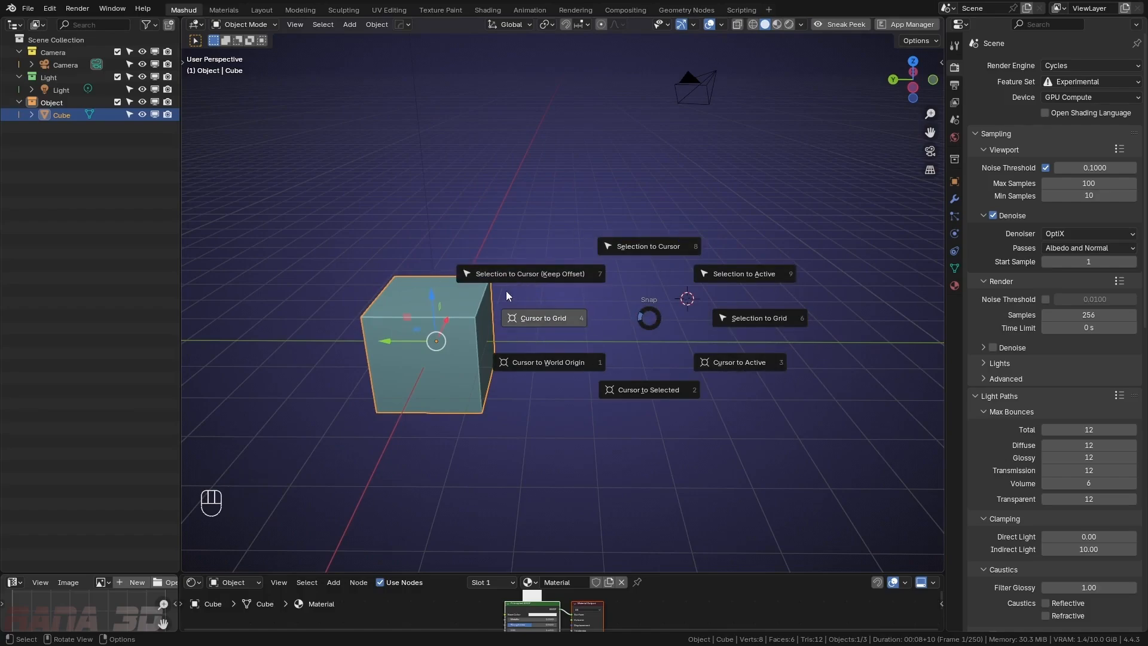
pyautogui.click(555, 272)
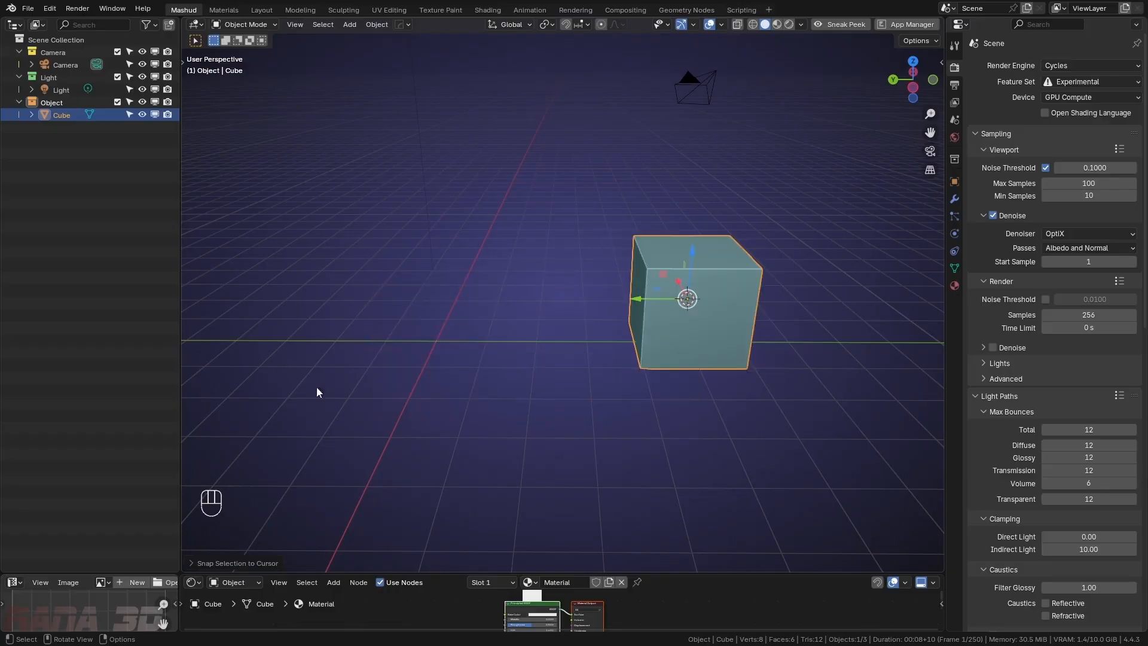
# Snap the 3D cursor back to the world origin
pyautogui.moveTo(683, 306)
pyautogui.mouseDown(button='middle')
pyautogui.moveTo(715, 283)
pyautogui.moveTo(691, 289)
pyautogui.mouseUp(button='middle')
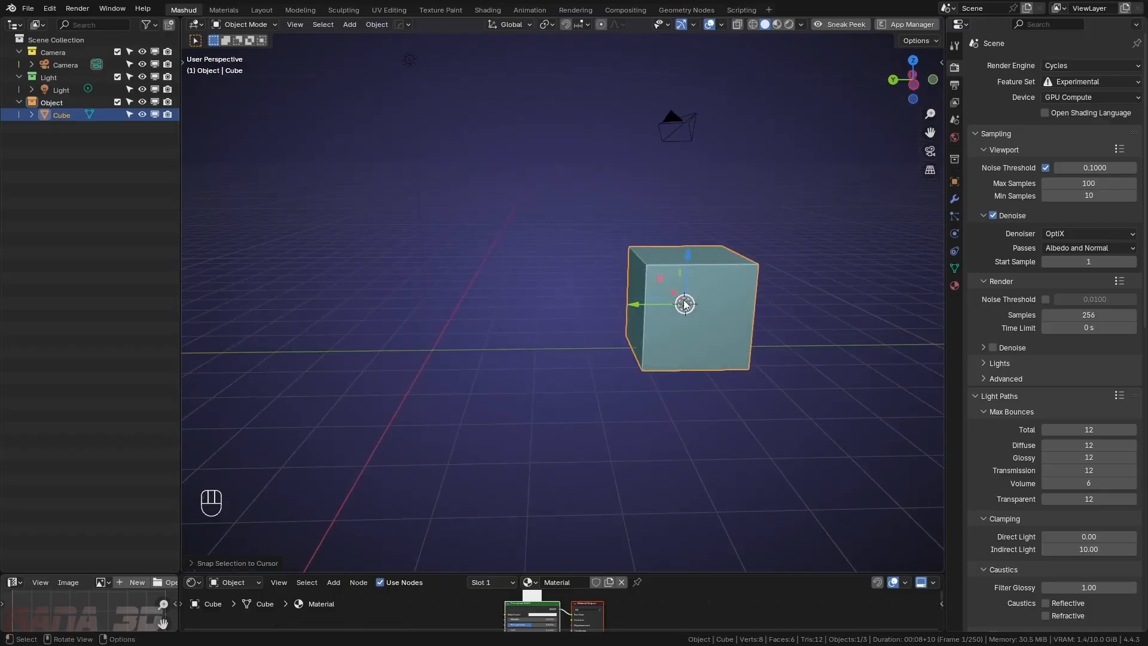
pyautogui.hotkey('shift', 's')
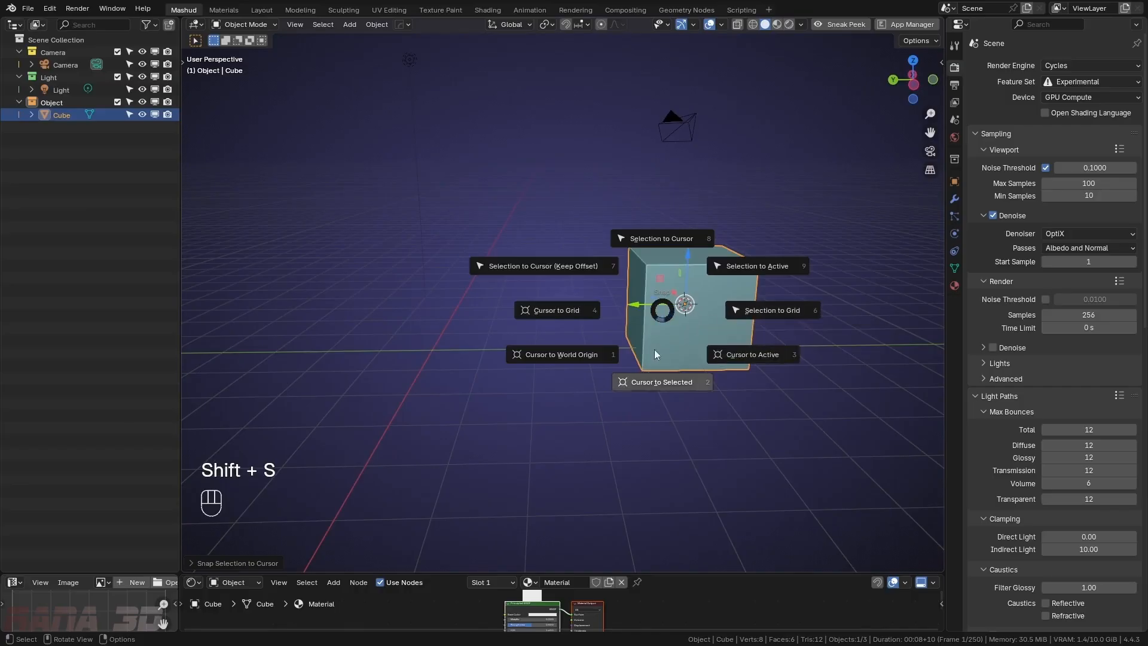
pyautogui.click(574, 355)
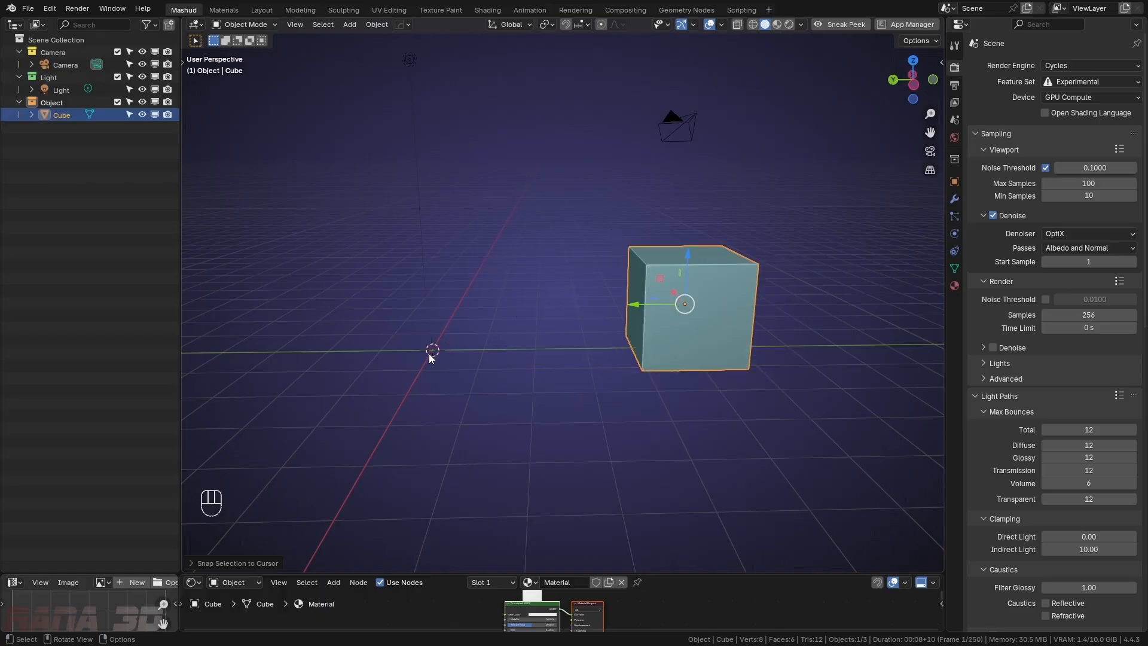
# Display the selected cube's location, rotation, scale and dimension properties beside the viewport
pyautogui.moveTo(427, 363); pyautogui.dragTo(675, 319, button='middle')
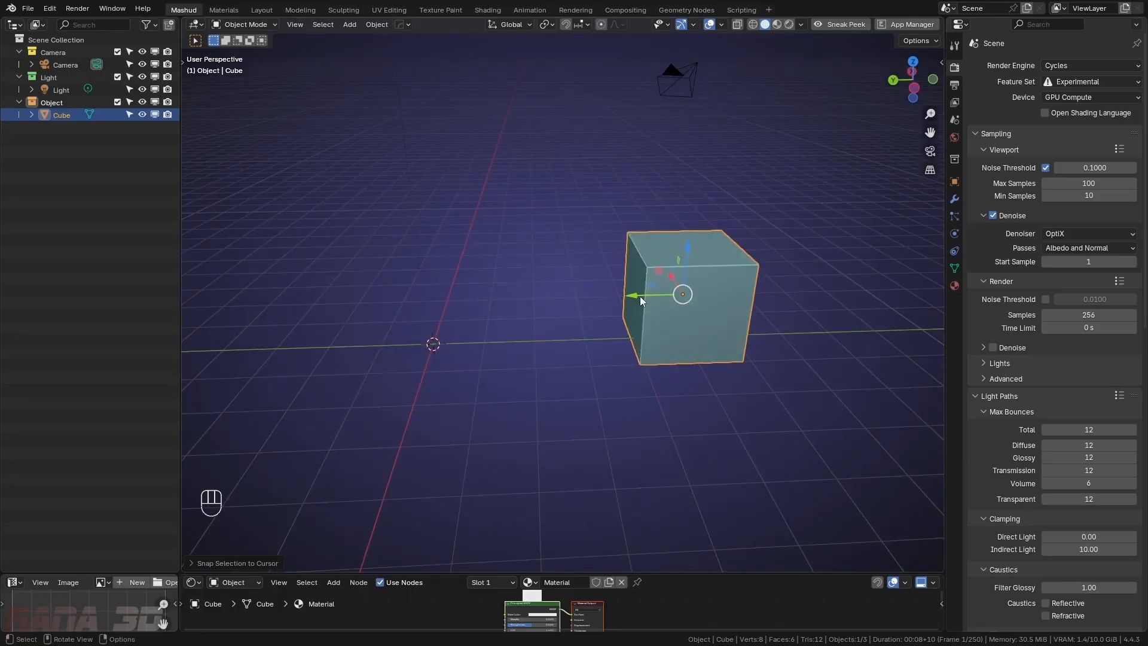
pyautogui.press('n')
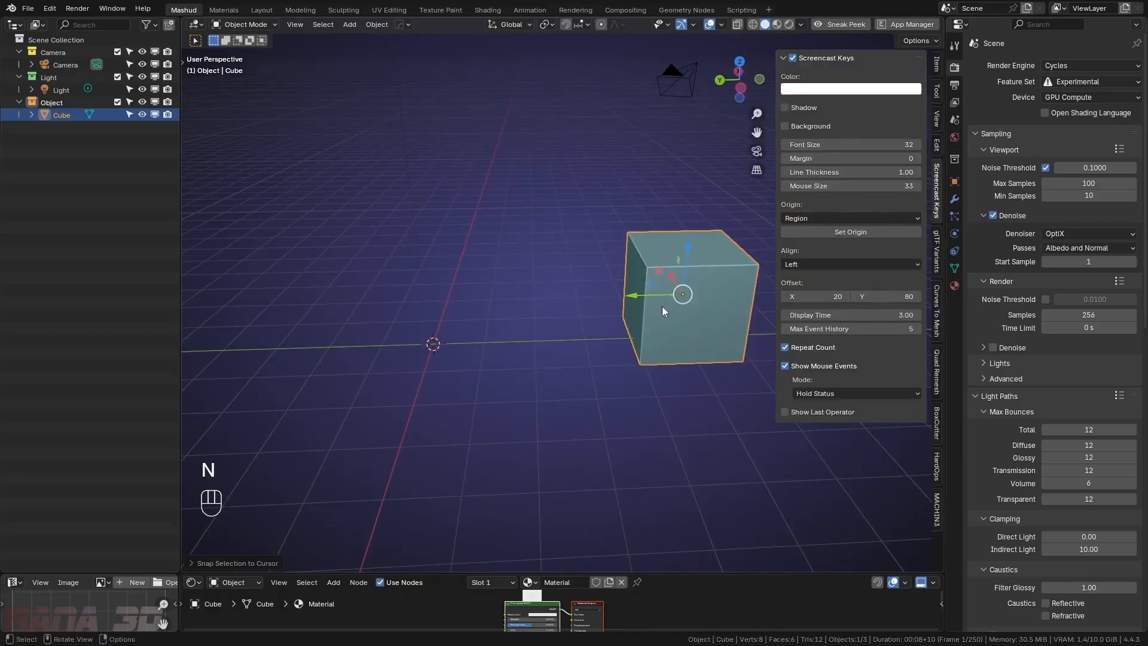
pyautogui.click(936, 75)
pyautogui.keyDown('shift'); pyautogui.moveTo(680, 269); pyautogui.dragTo(604, 298, button='middle'); pyautogui.keyUp('shift')
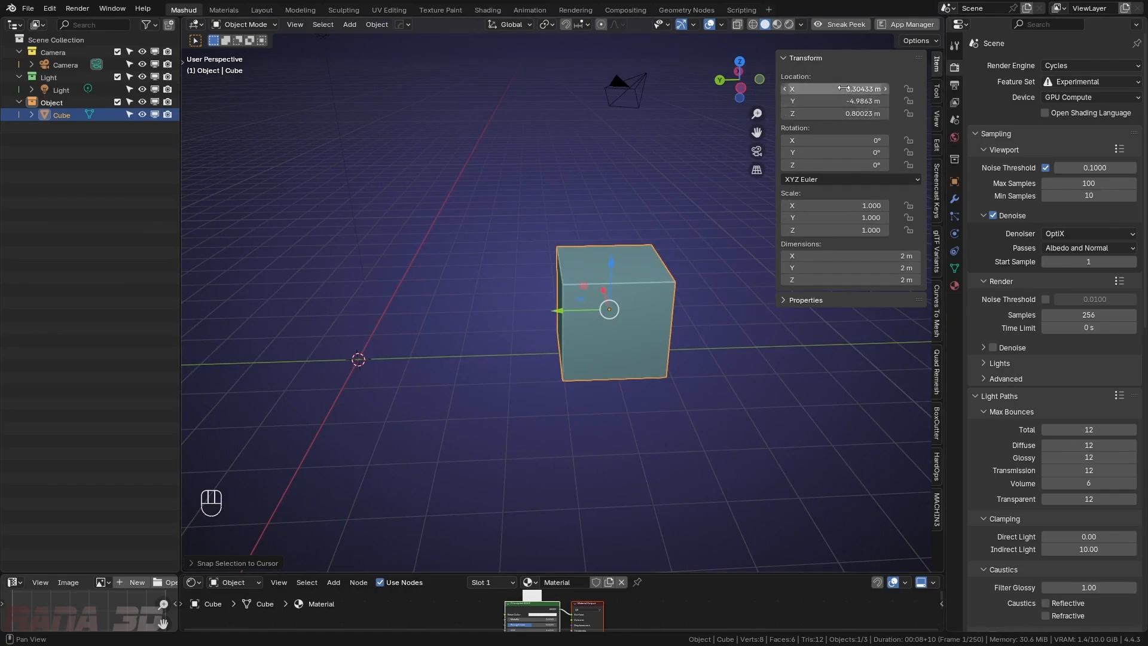
# Set the cube's X, Y and Z location to 0 together
pyautogui.moveTo(837, 88); pyautogui.dragTo(837, 113)
pyautogui.write('0')
pyautogui.press('Return')
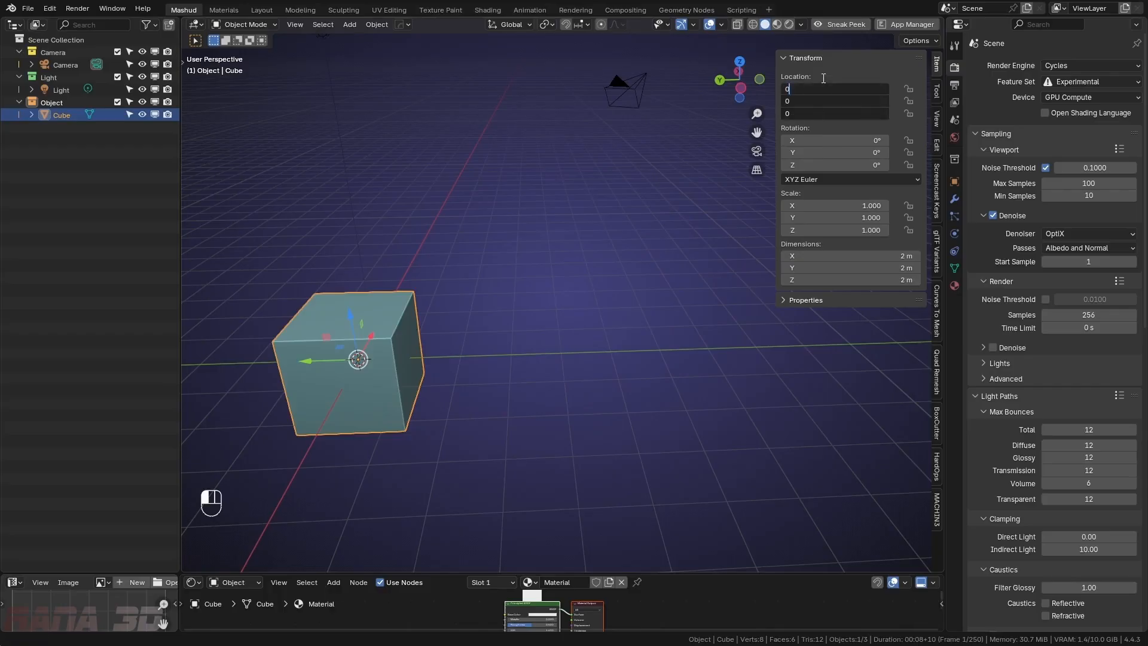
# Undo the change to the cube's location values
pyautogui.moveTo(415, 287); pyautogui.dragTo(357, 355, button='middle')
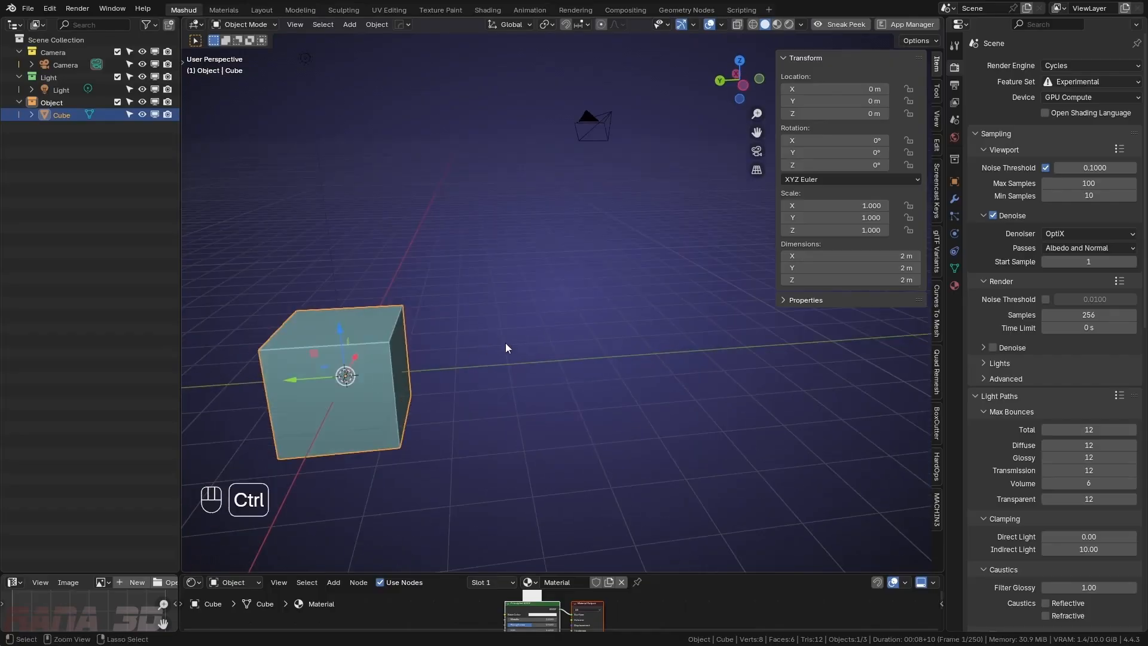
pyautogui.hotkey('ctrl', 'z')
pyautogui.hotkey('ctrl', 'z')
# Clear the cube's location to return it to the world origin
pyautogui.scroll(2, 392, 366)
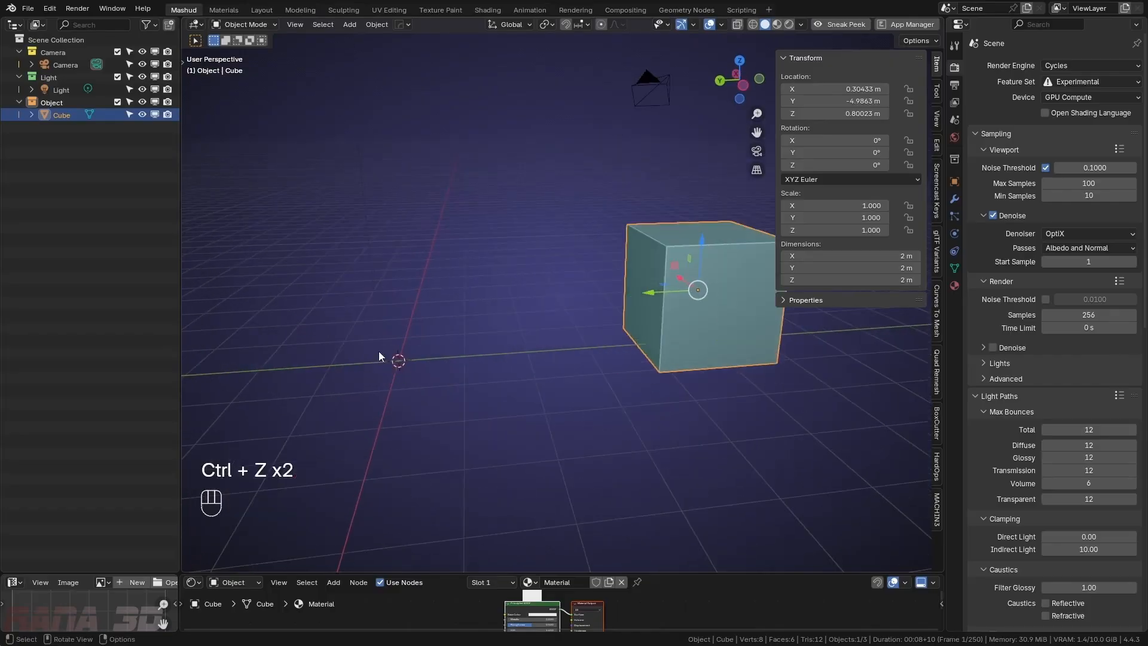
pyautogui.scroll(-2, 378, 350)
pyautogui.hotkey('alt', 'g')
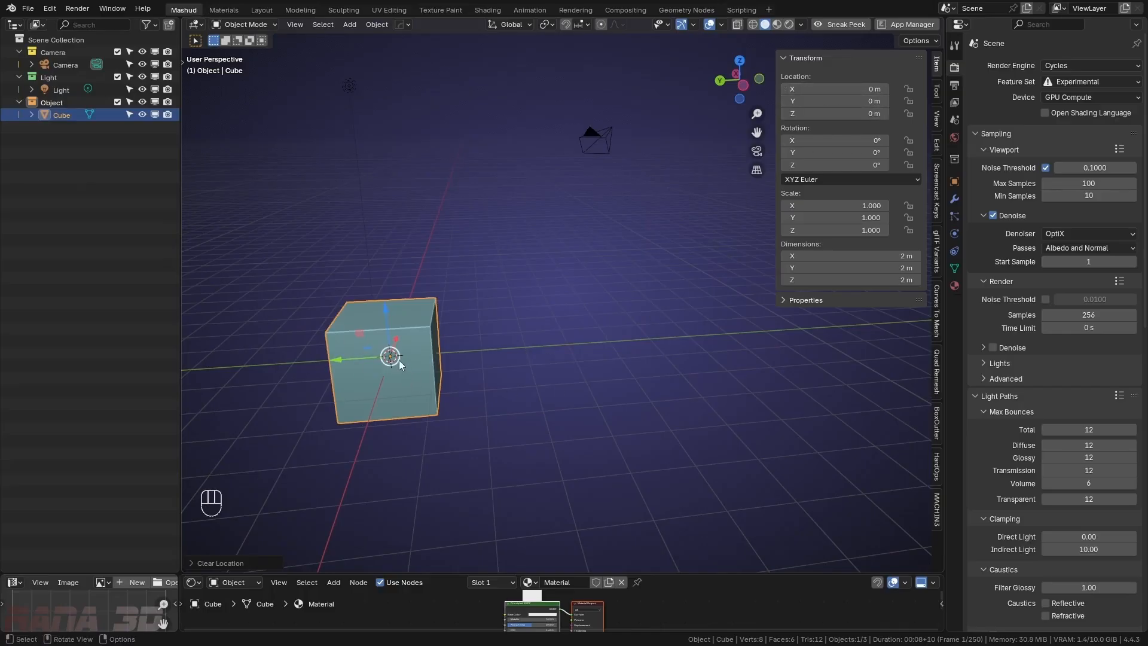
# Scale the cube up uniformly to about 6.4 times its size, and clear its scale
pyautogui.scroll(-6, 497, 331)
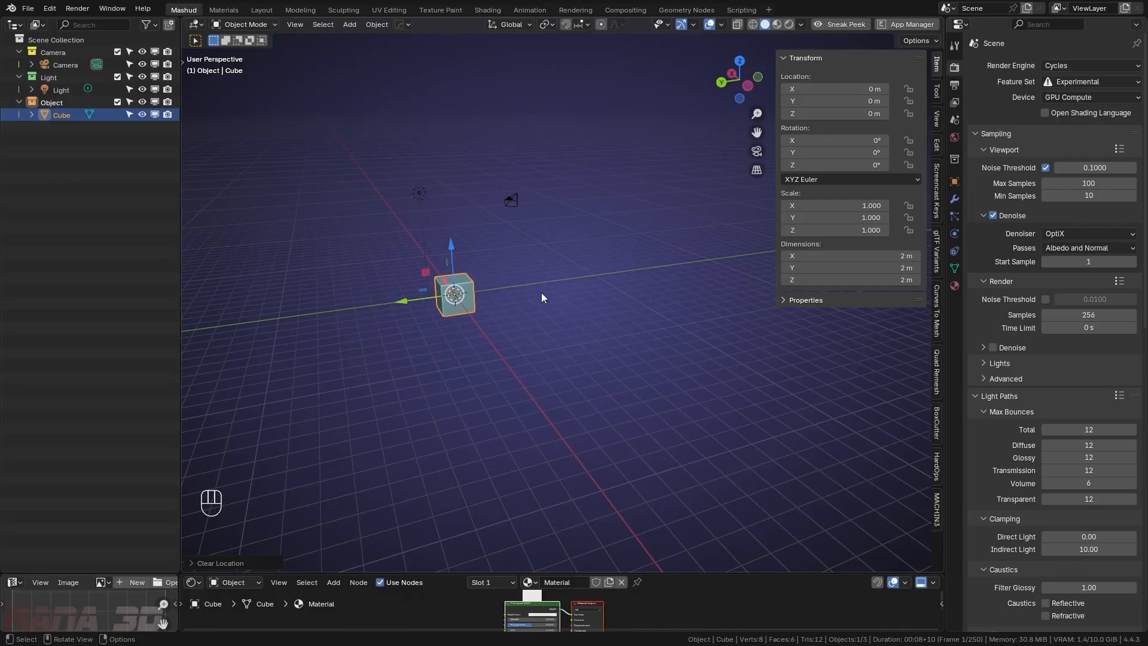
pyautogui.press('s')
pyautogui.click(773, 409)
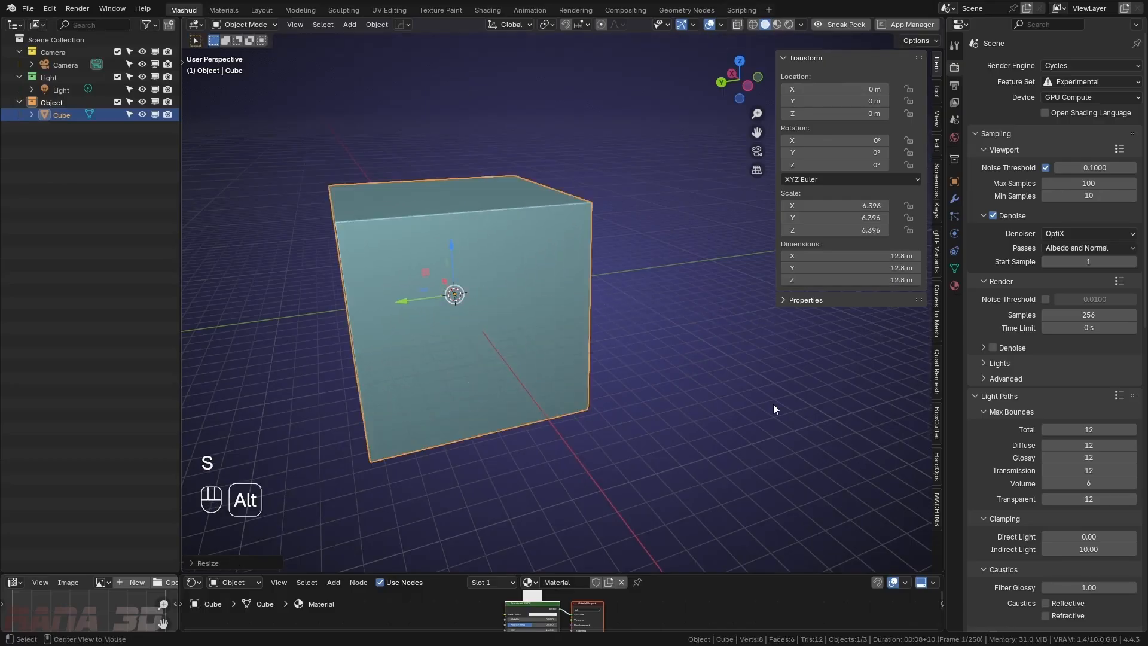
pyautogui.hotkey('alt', 's')
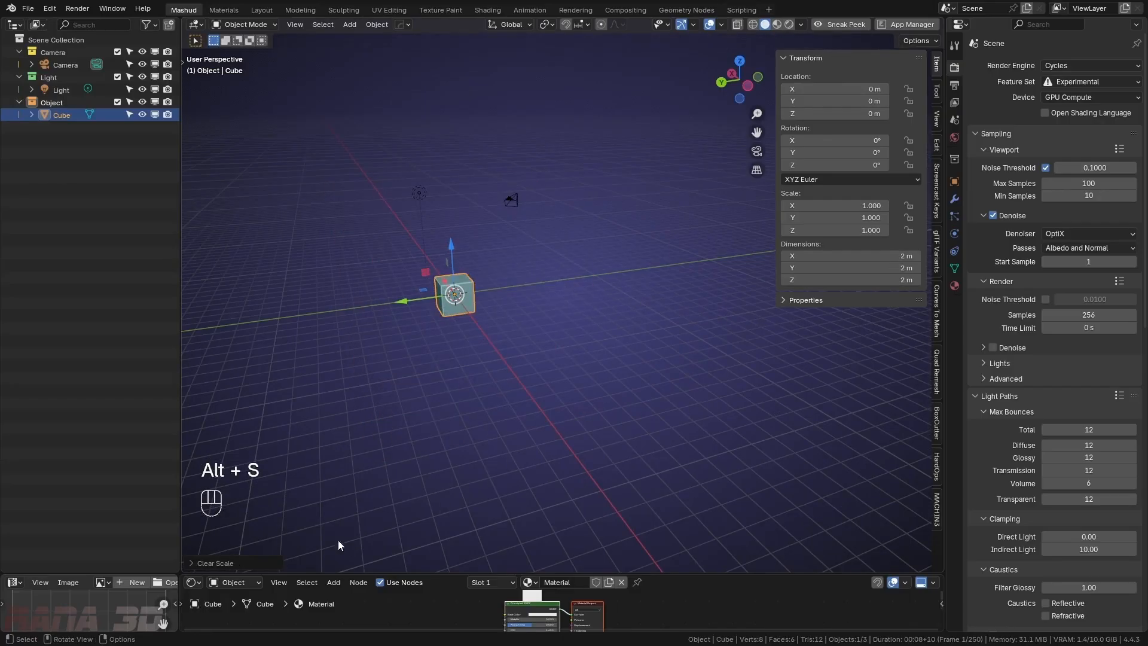
pyautogui.click(201, 564)
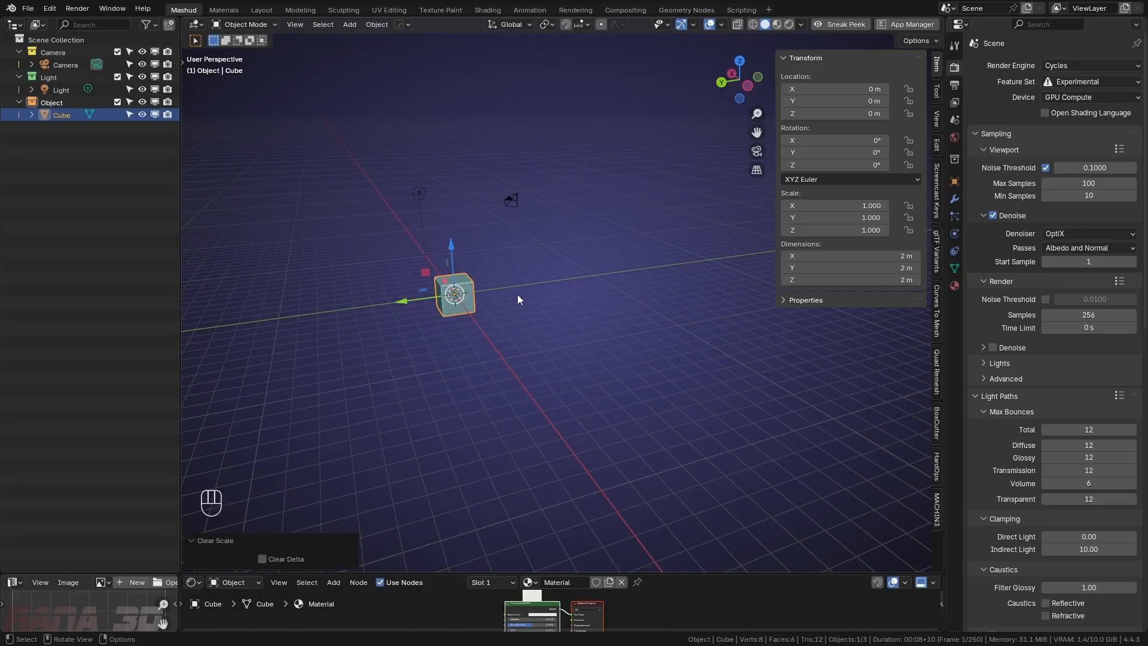
# Rotate the cube freely in trackball mode by about 163° and -136°, and clear its rotation
pyautogui.press('r')
pyautogui.press('r')
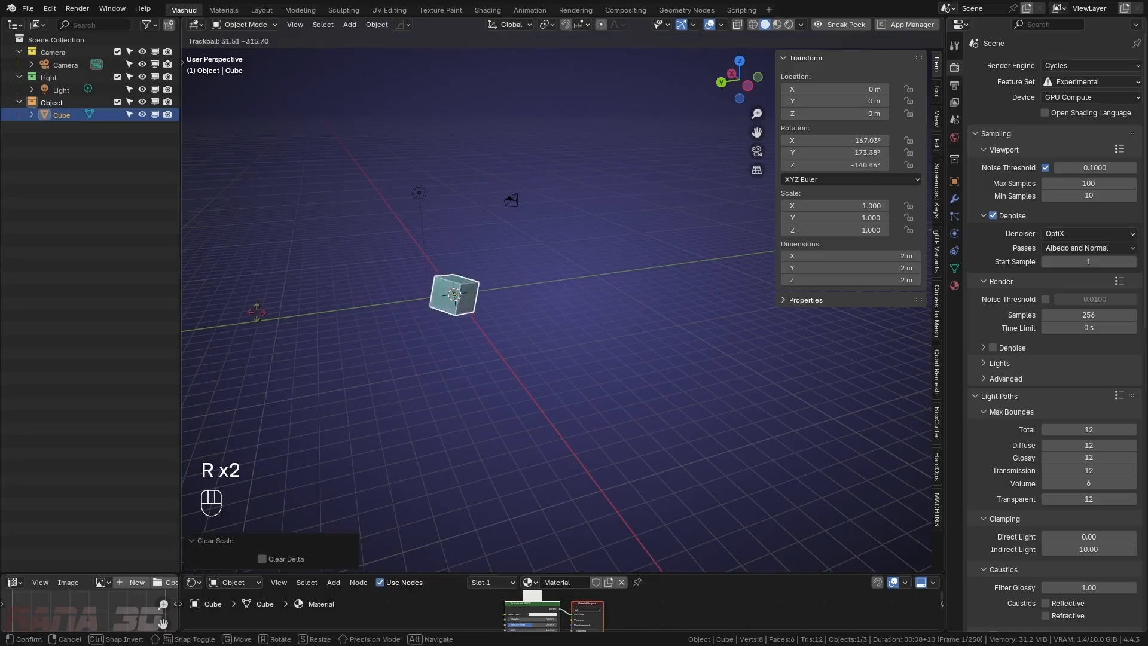
pyautogui.click(812, 146)
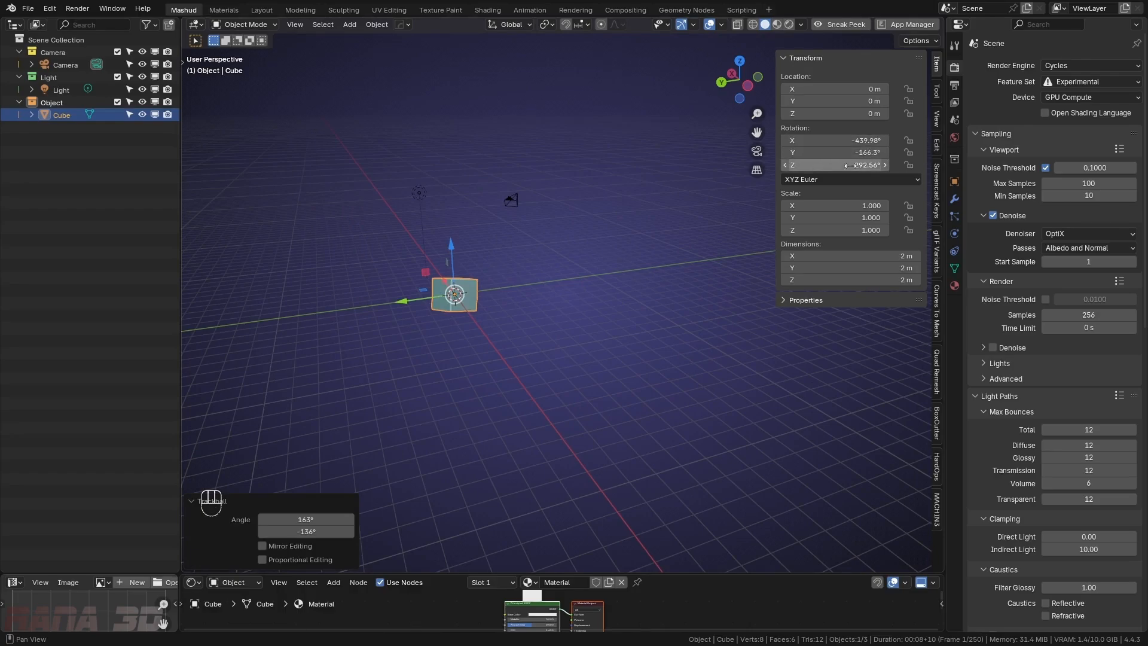
pyautogui.scroll(5, 442, 278)
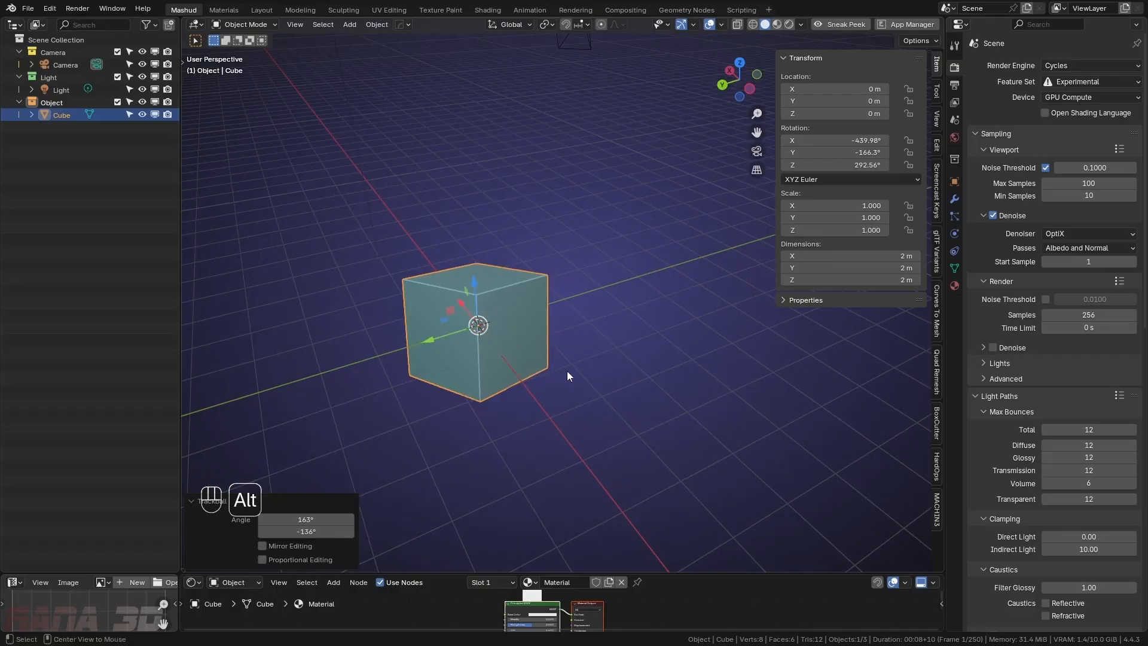
pyautogui.hotkey('alt', 'r')
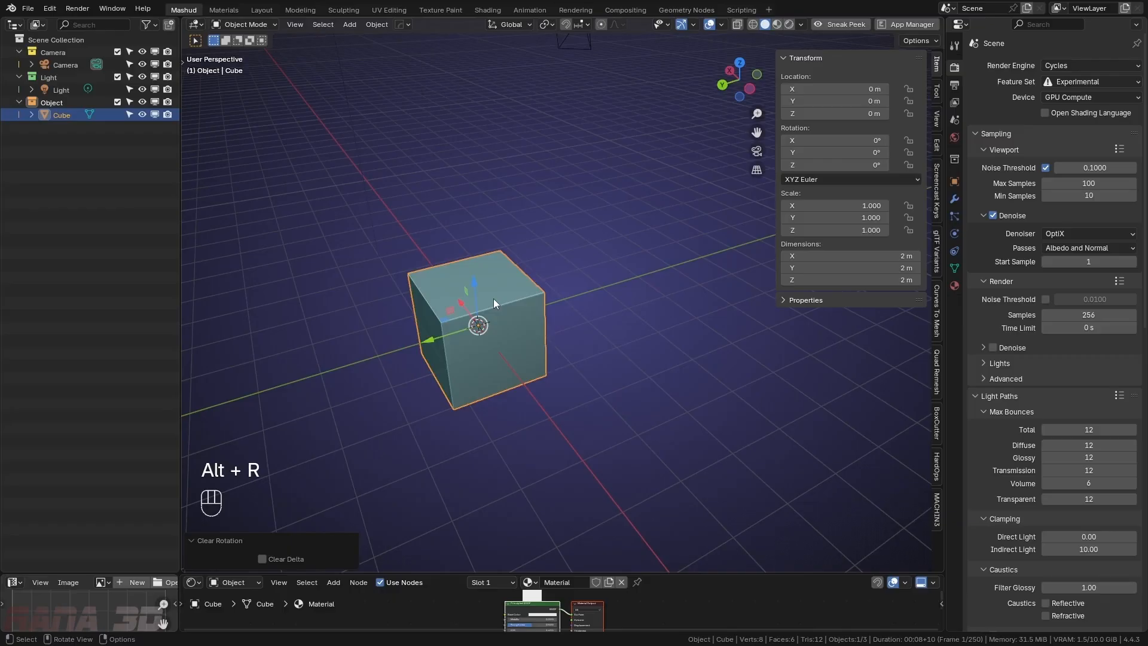
# Stretch the cube along the global X axis by a factor of about 6.36
pyautogui.moveTo(493, 299); pyautogui.dragTo(533, 334, button='middle')
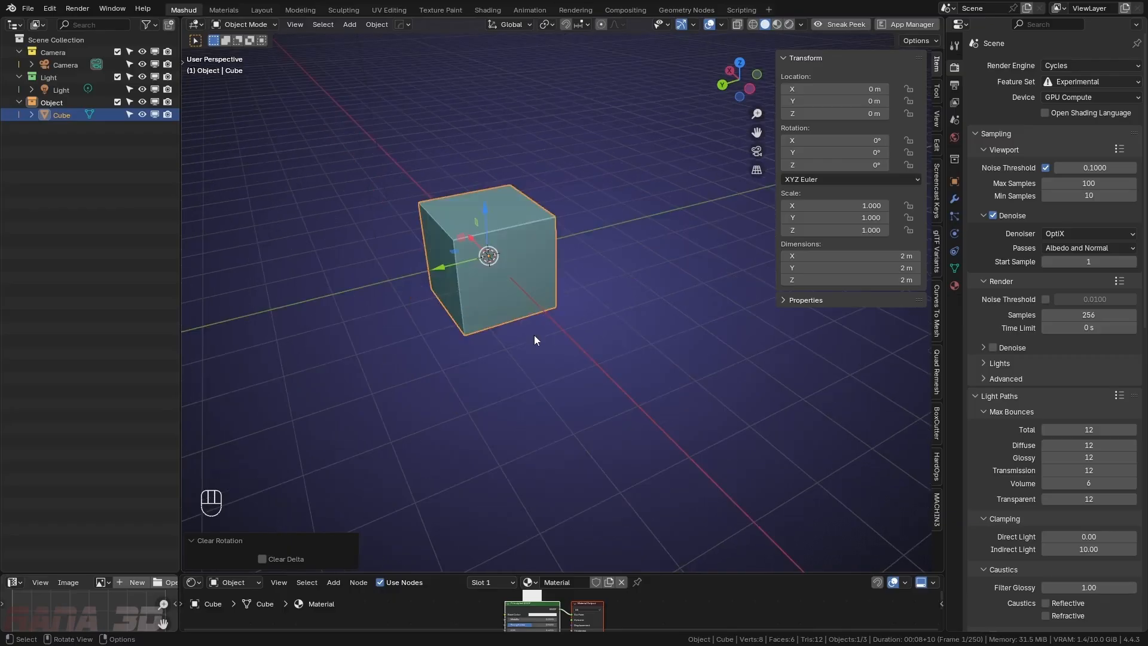
pyautogui.press('s')
pyautogui.press('x')
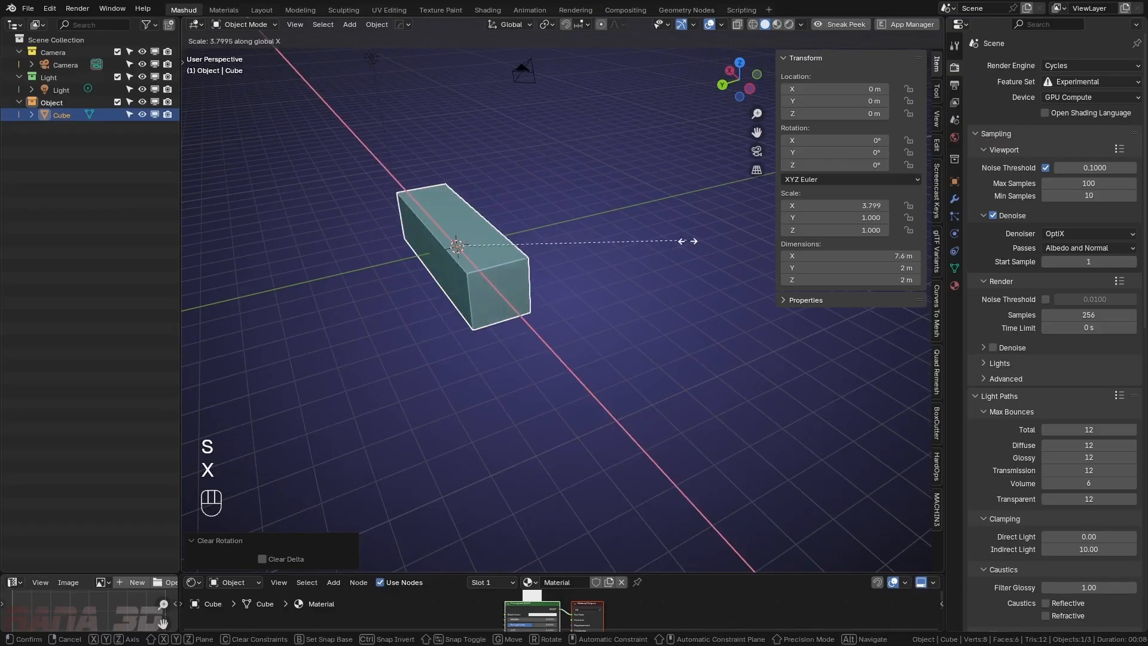
pyautogui.click(913, 323)
# Apply the stretched cube's scale, and try to clear the scale
pyautogui.moveTo(553, 353); pyautogui.dragTo(625, 349, button='middle')
pyautogui.hotkey('ctrl', 'a')
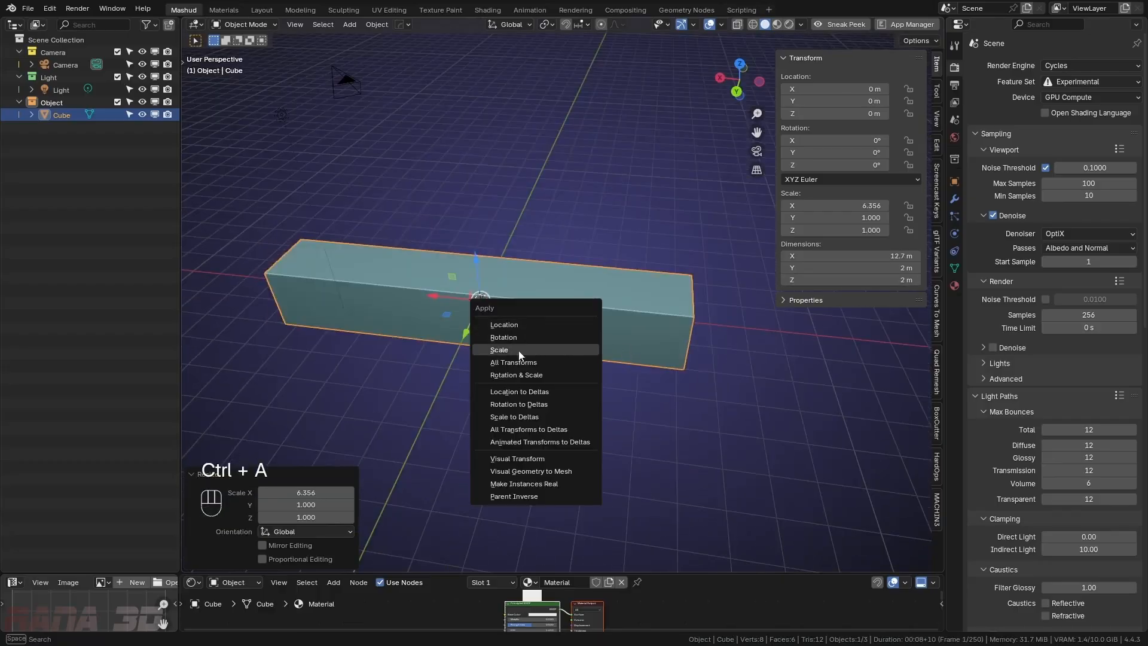
pyautogui.click(502, 350)
pyautogui.press('alt')
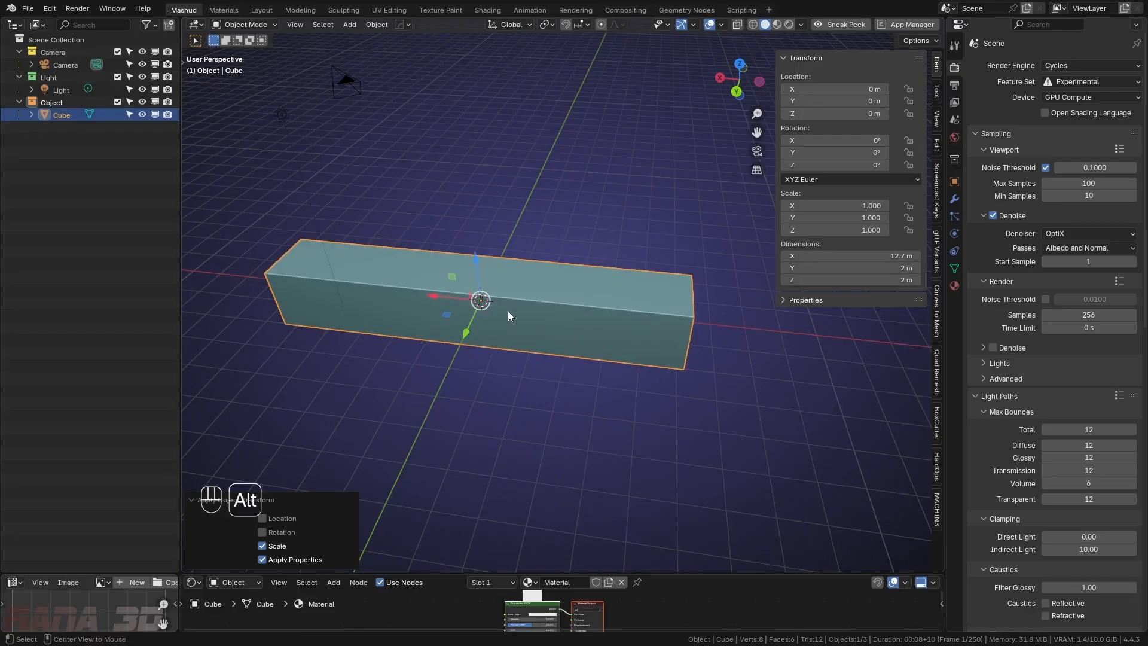
pyautogui.hotkey('alt', 's')
# Undo the cube's scale clearing, the applied scale and the X-axis stretch
pyautogui.moveTo(529, 305); pyautogui.dragTo(538, 326, button='middle')
pyautogui.hotkey('ctrl', 'z')
pyautogui.hotkey('ctrl', 'z')
pyautogui.hotkey('ctrl', 'z')
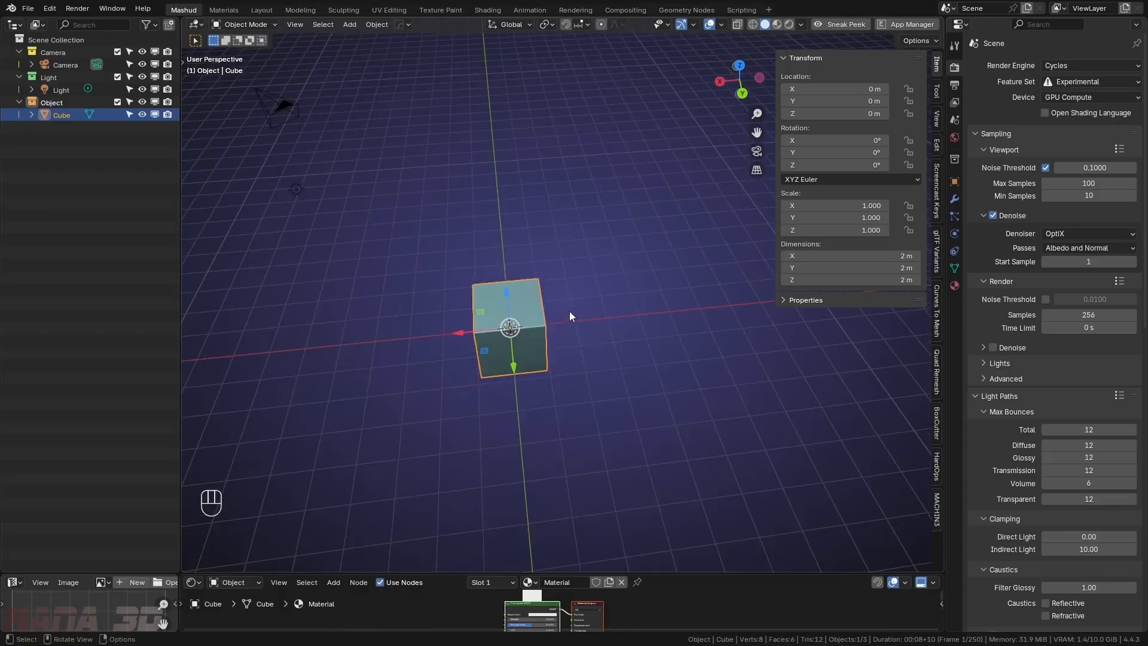
# Rotate the cube freely in trackball mode by about 176° and 65.9°
pyautogui.press('r')
pyautogui.press('r')
pyautogui.press('r')
pyautogui.press('r')
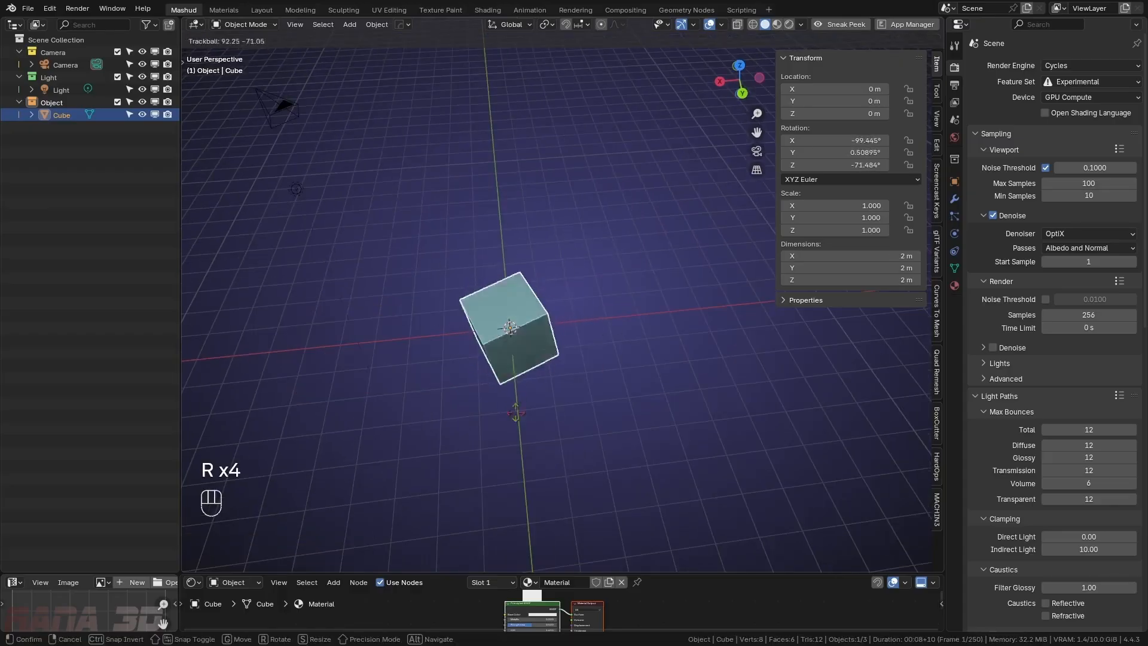
pyautogui.click(584, 284)
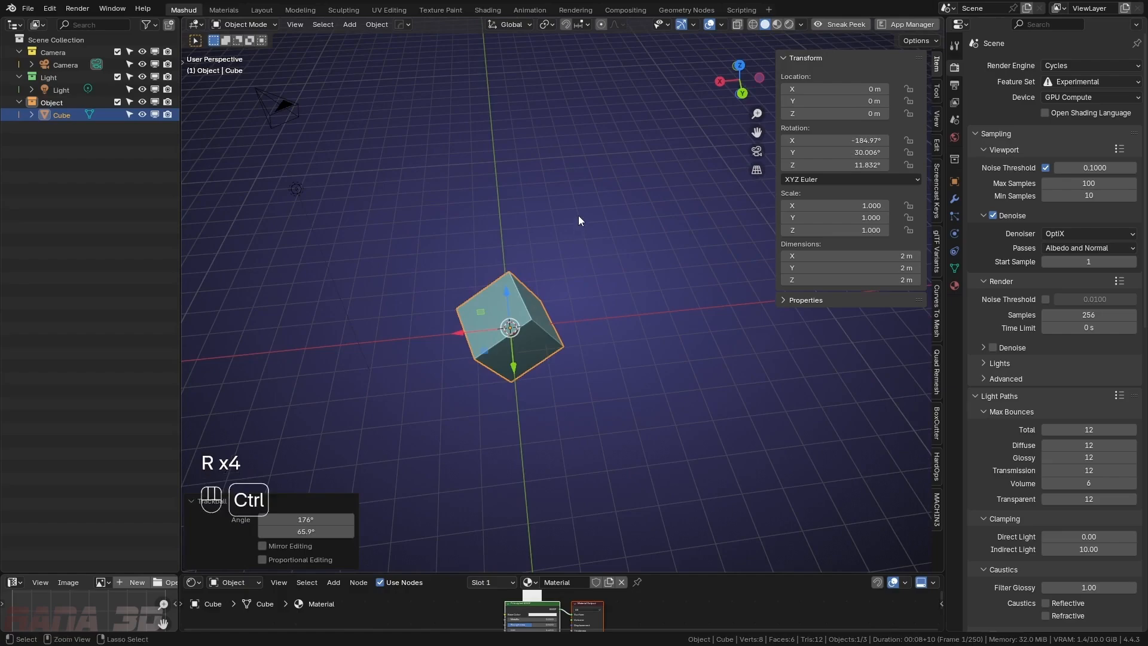
# Apply the tilted cube's rotation, and try to clear the rotation
pyautogui.hotkey('ctrl', 'a')
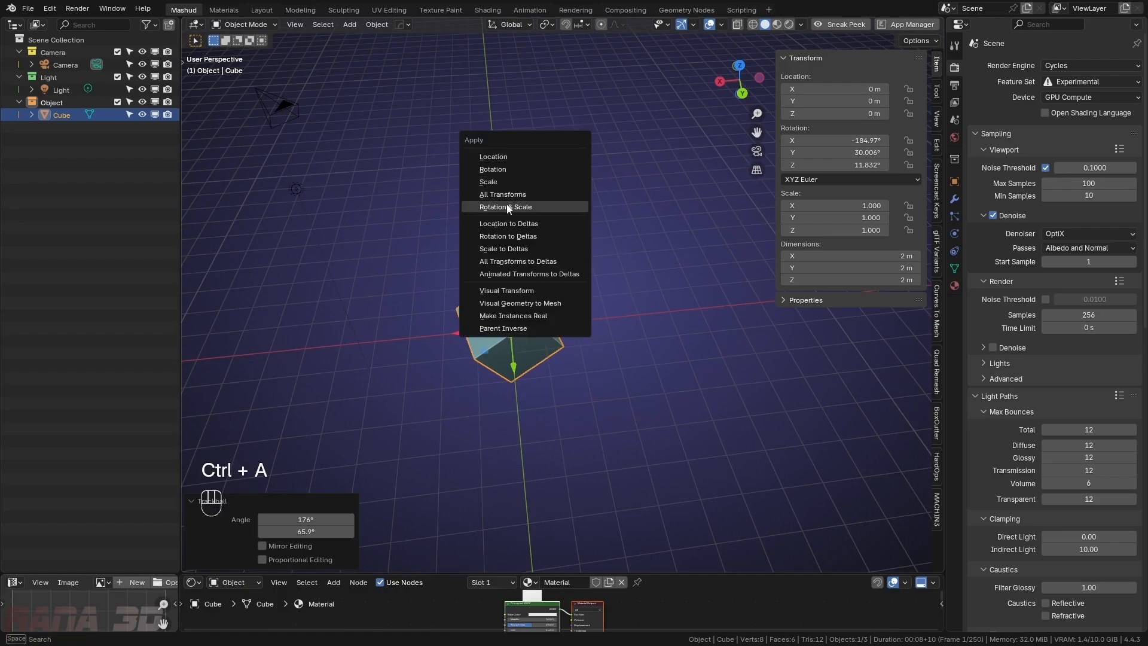
pyautogui.click(515, 169)
pyautogui.press('alt')
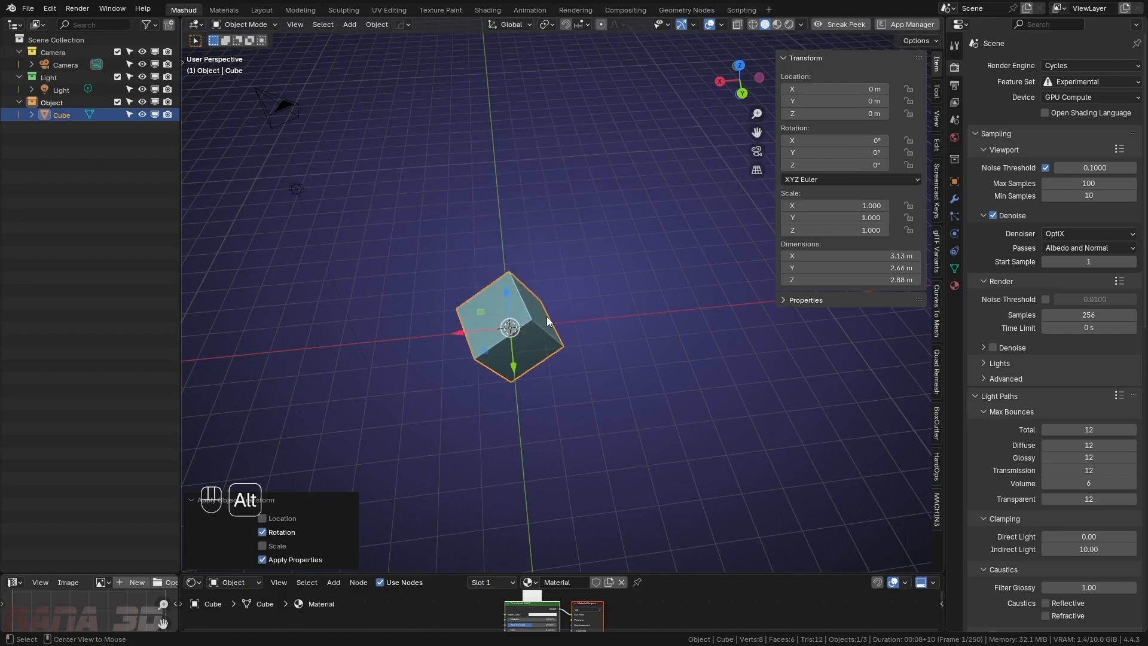
pyautogui.hotkey('alt', 'r')
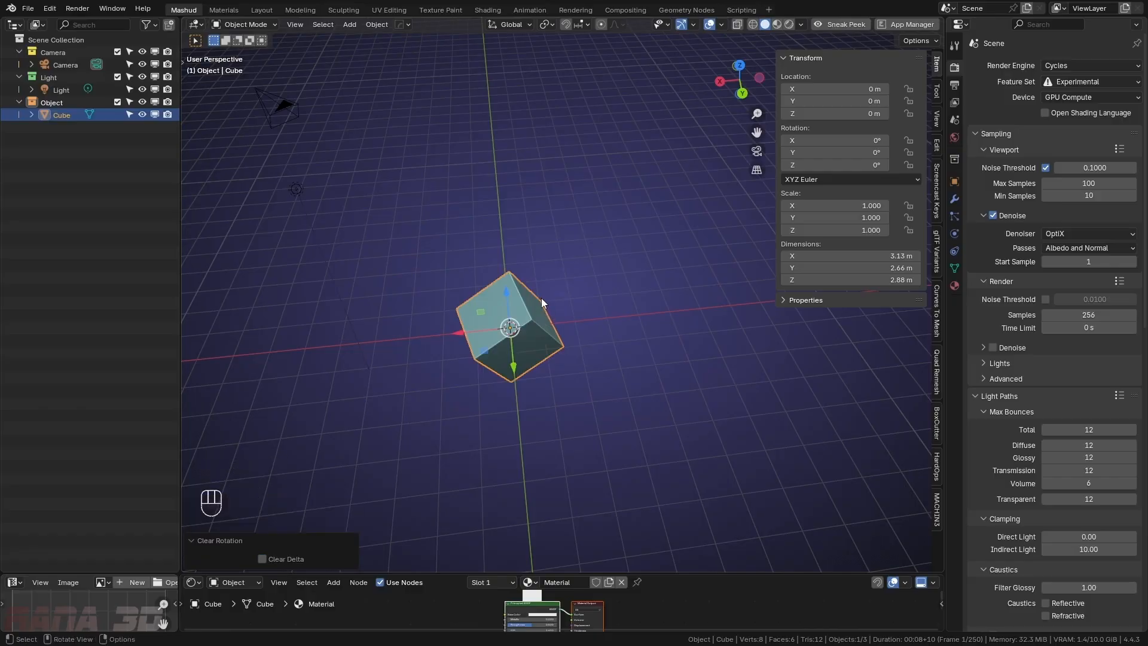
# Undo the rotation clearing, the applied rotation and the preceding trackball rotation of the cube
pyautogui.press('ctrl')
pyautogui.hotkey('ctrl', 'z')
pyautogui.hotkey('ctrl', 'z')
pyautogui.hotkey('ctrl', 'z')
pyautogui.hotkey('ctrl', 'z')
pyautogui.hotkey('ctrl', 'z')
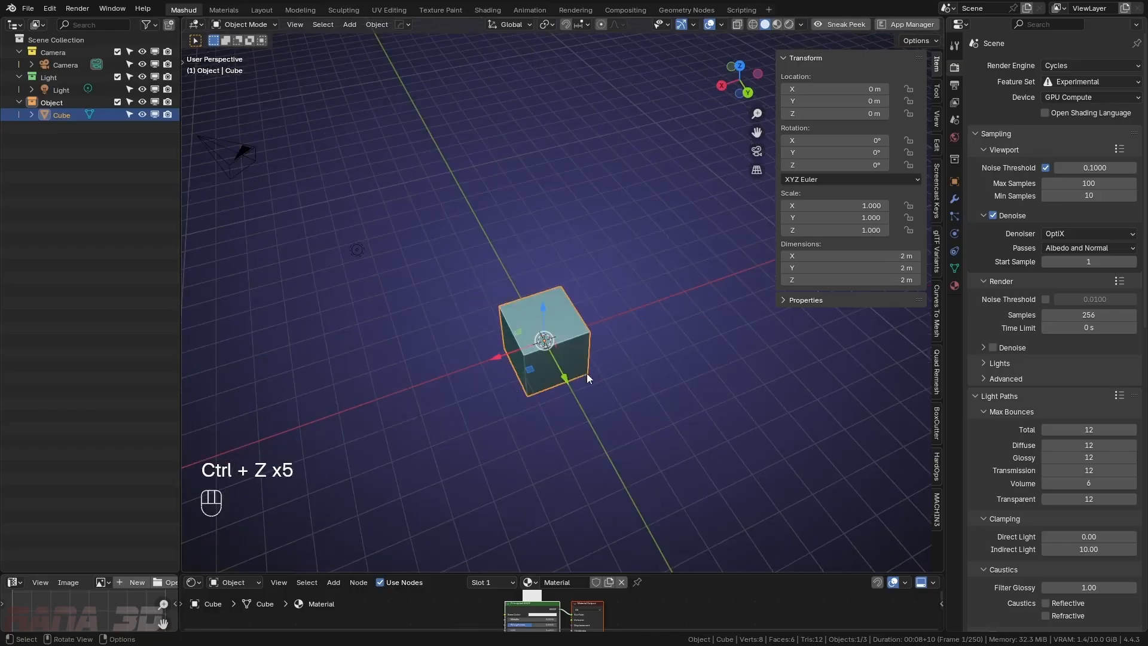
# Move the cube along the global X axis by about -6.53 m, away from the world origin
pyautogui.moveTo(589, 375); pyautogui.dragTo(515, 340, button='middle')
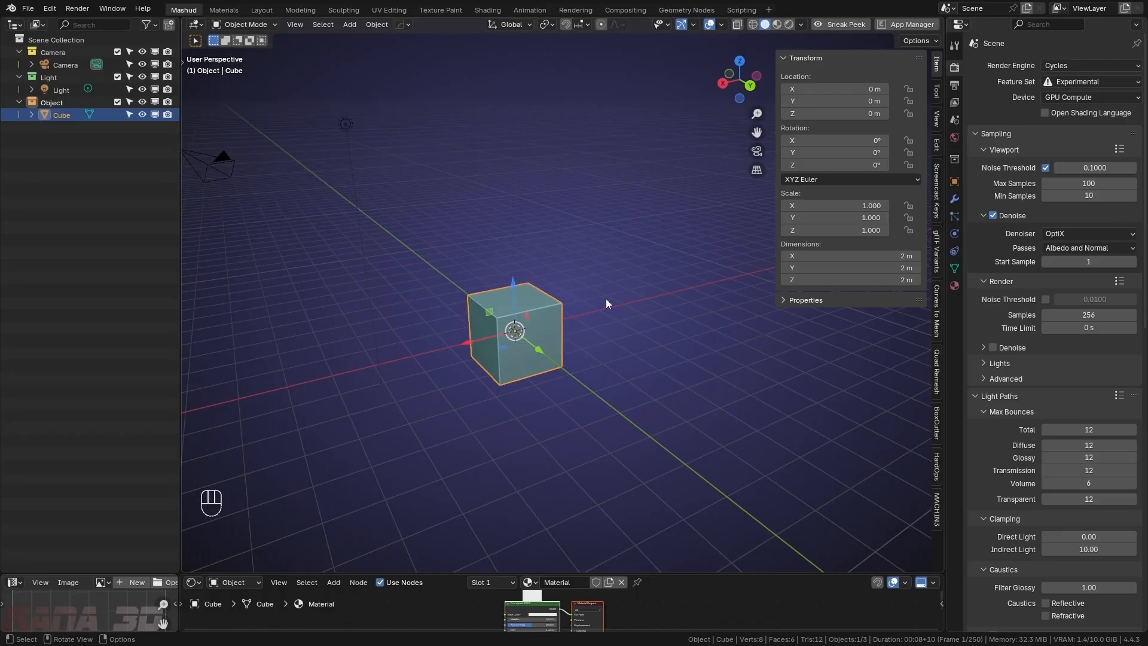
pyautogui.moveTo(589, 328); pyautogui.dragTo(412, 333, button='middle')
pyautogui.press('g')
pyautogui.press('x')
pyautogui.click(571, 310)
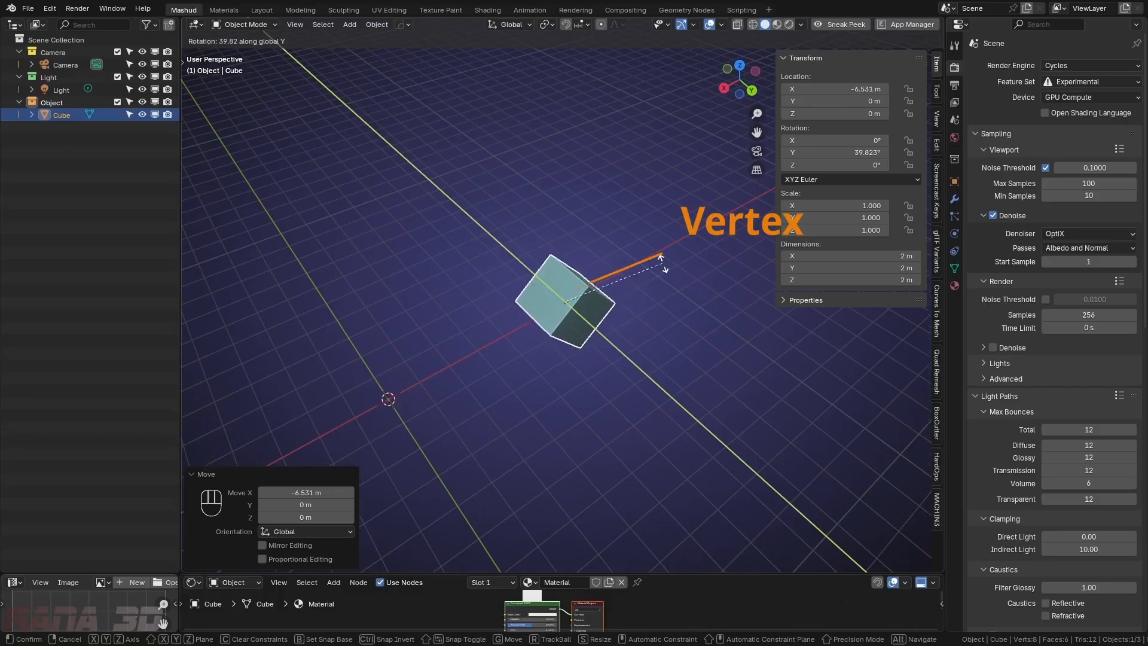
# Rotate the cube by exactly 45° around the global X axis
pyautogui.press('x')
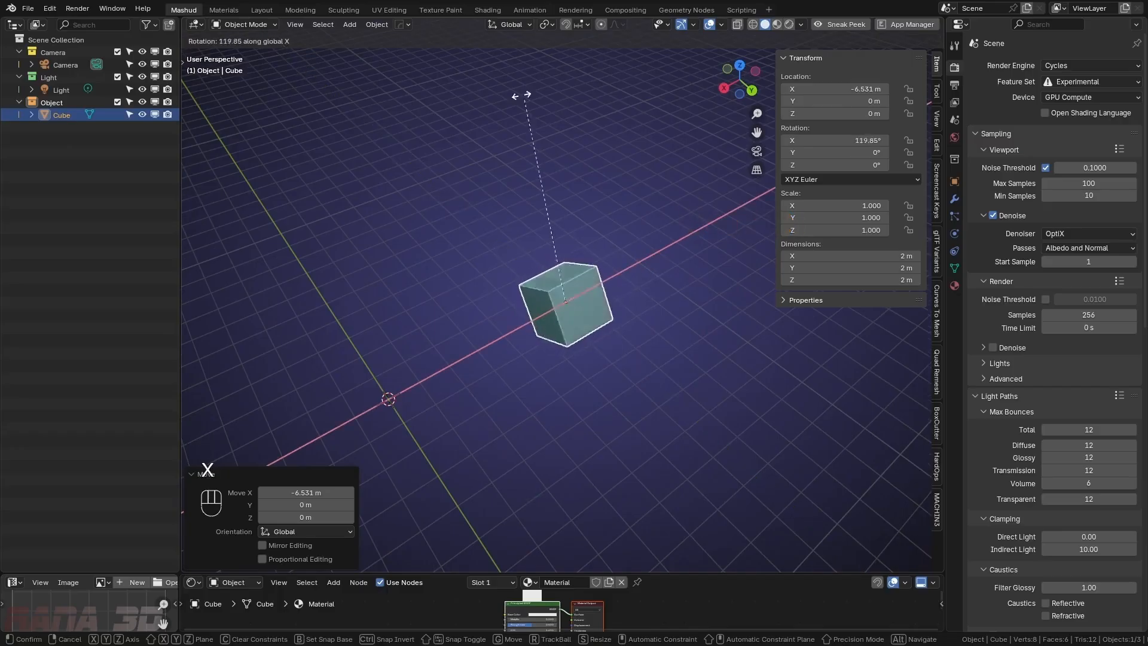
pyautogui.press('KP_4')
pyautogui.press('KP_5')
pyautogui.press('KP_Enter')
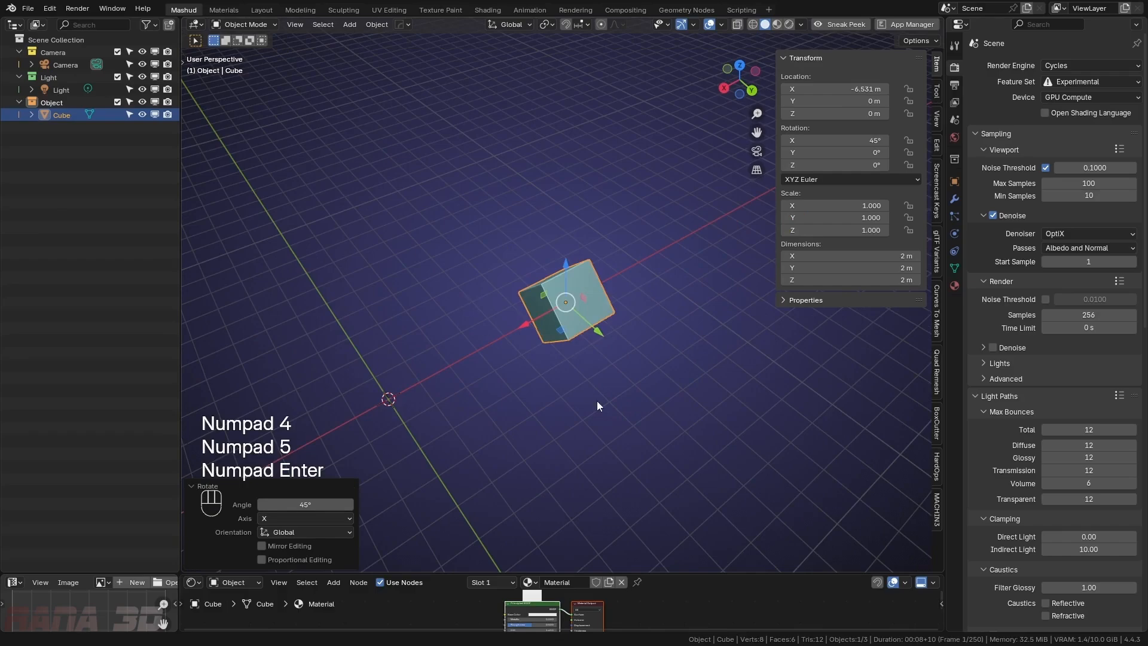
# Rotate the cube by exactly 45° around the global Z axis
pyautogui.press('r')
pyautogui.press('x')
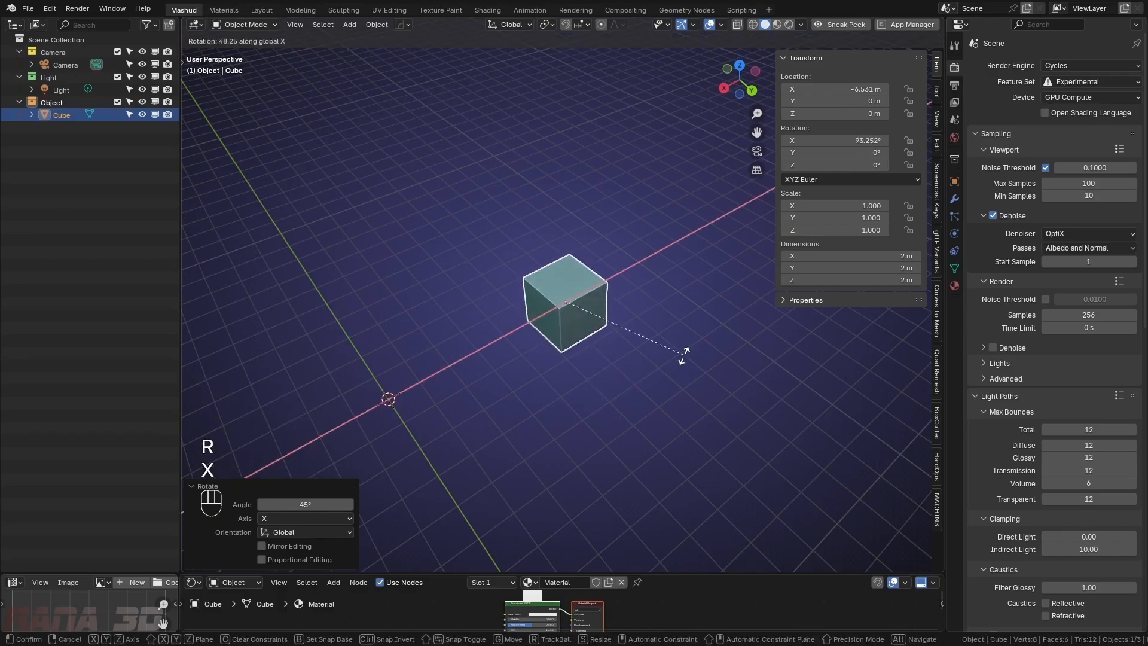
pyautogui.press('z')
pyautogui.press('KP_4')
pyautogui.press('KP_5')
pyautogui.press('KP_Enter')
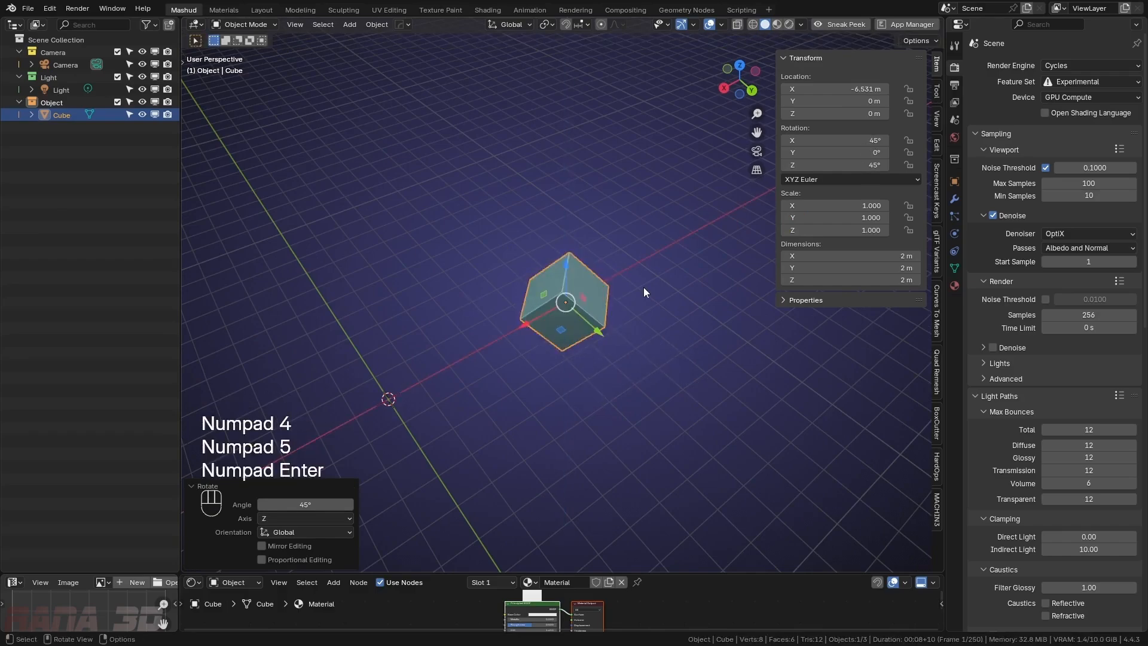
# Scale the cube uniformly by a factor of 2.5
pyautogui.press('s')
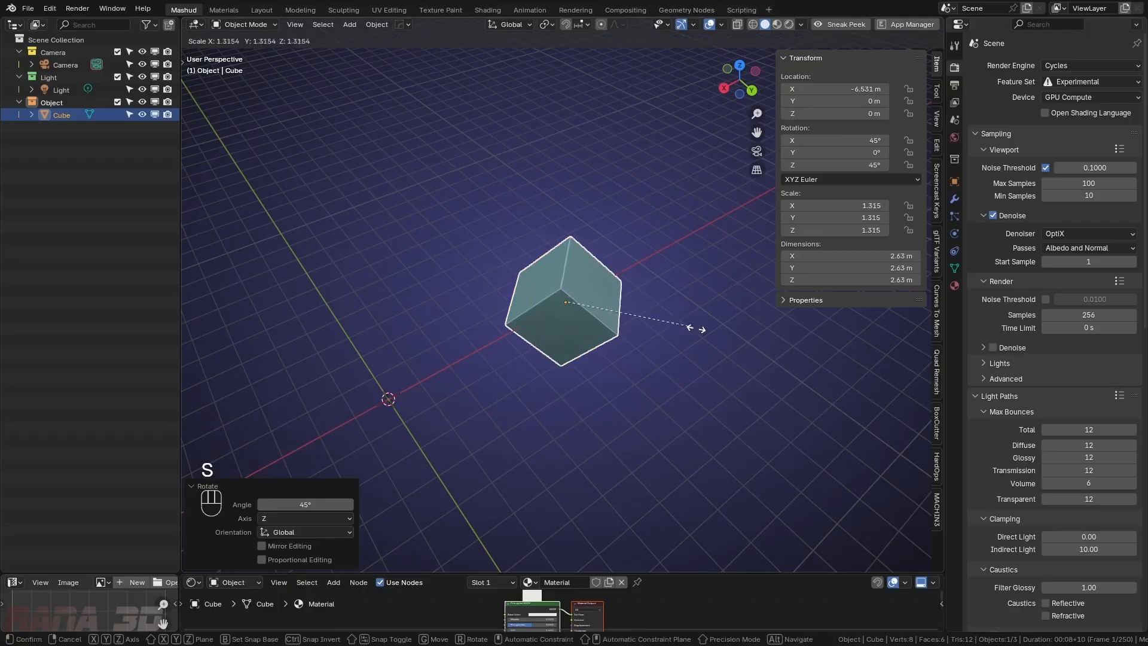
pyautogui.press('KP_2')
pyautogui.press('KP_Decimal')
pyautogui.press('KP_5')
pyautogui.press('KP_Enter')
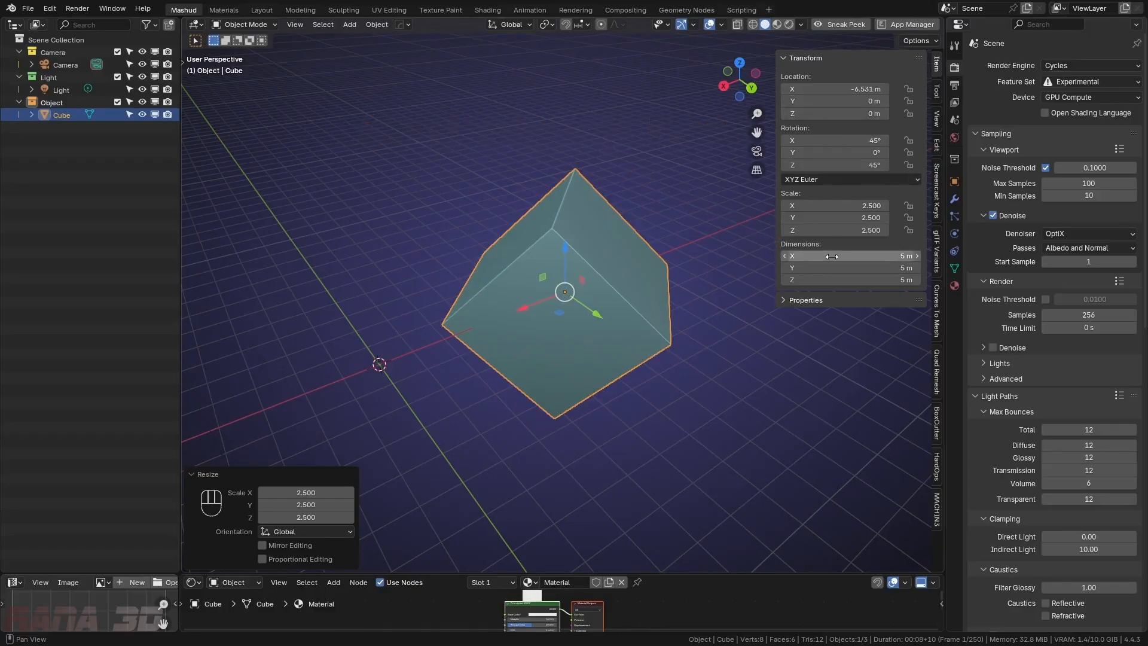
pyautogui.moveTo(497, 266); pyautogui.dragTo(400, 234, button='middle')
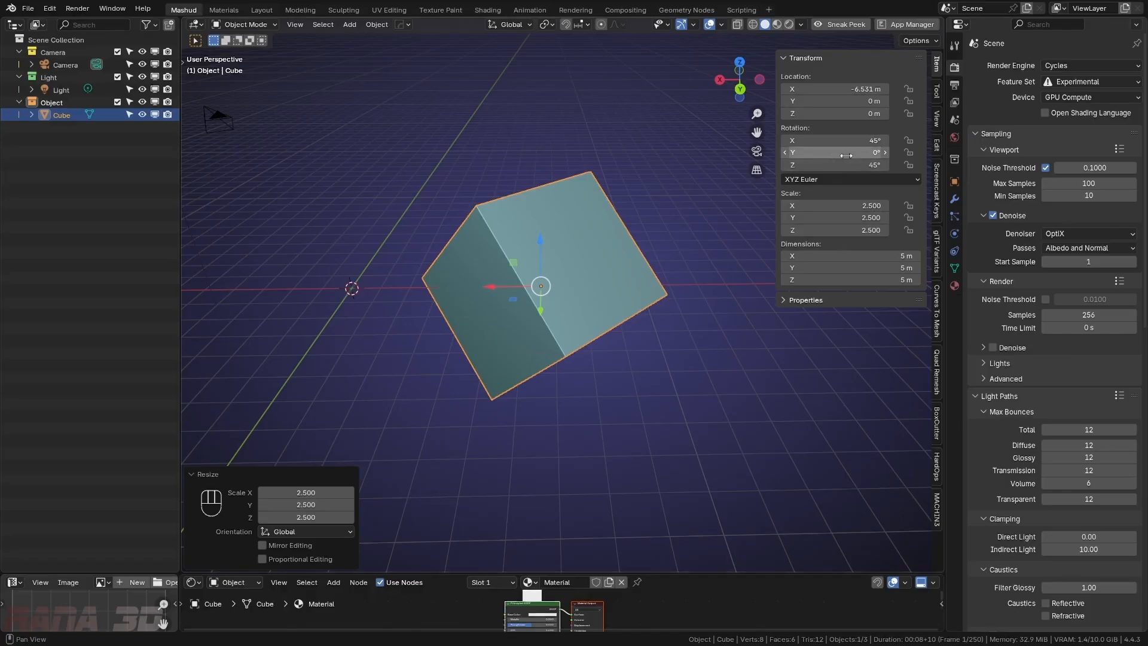
# Set the cube's Y rotation to 35° and its location to Y 3.76 m and Z 2.34 m
pyautogui.moveTo(820, 154)
pyautogui.mouseDown()
pyautogui.moveTo(882, 154)
pyautogui.moveTo(831, 154)
pyautogui.mouseUp()
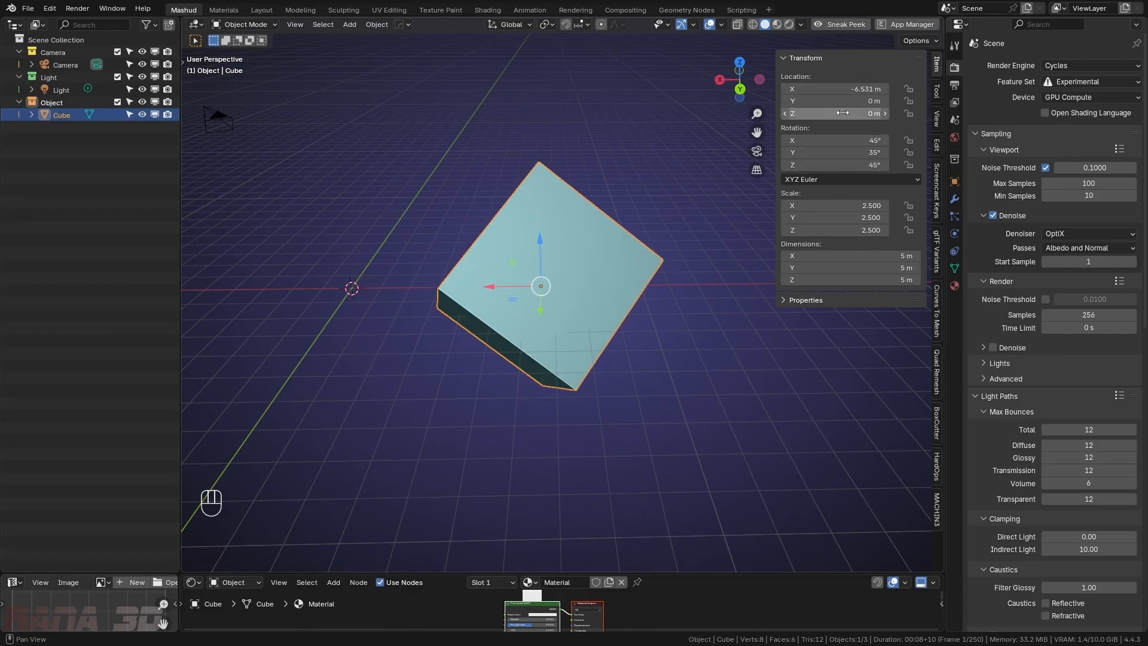
pyautogui.moveTo(824, 102); pyautogui.dragTo(861, 102)
pyautogui.moveTo(538, 287)
pyautogui.mouseDown(button='middle')
pyautogui.moveTo(559, 282)
pyautogui.moveTo(529, 272)
pyautogui.mouseUp(button='middle')
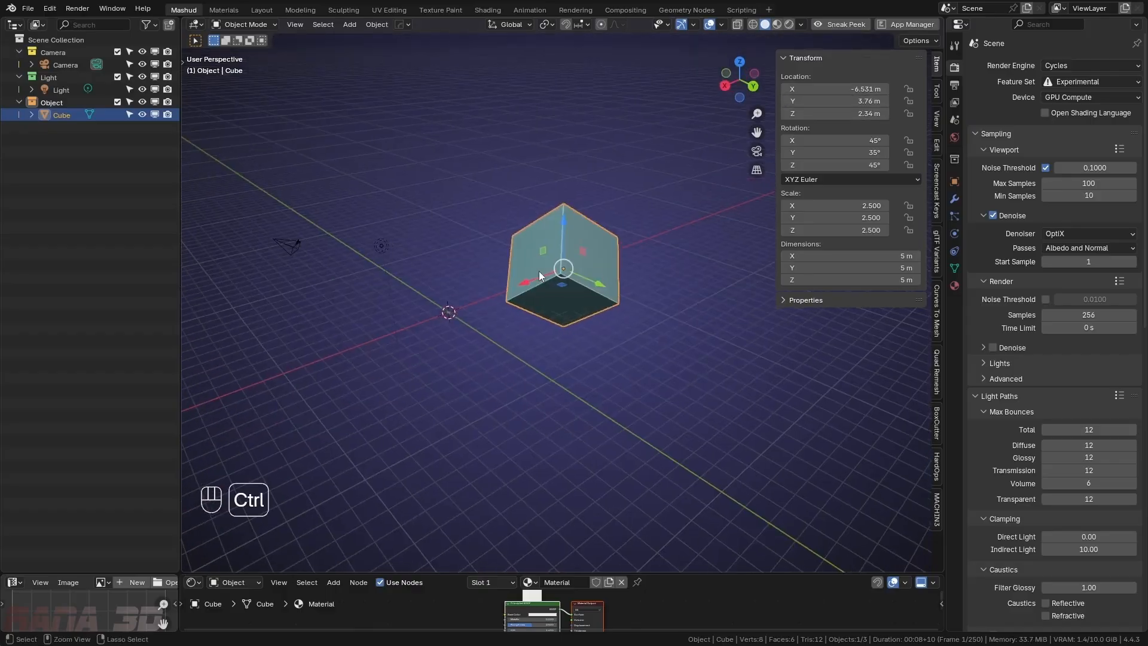
# Apply all transforms (location, rotation and scale) to the cube
pyautogui.hotkey('ctrl', 'a')
pyautogui.click(550, 312)
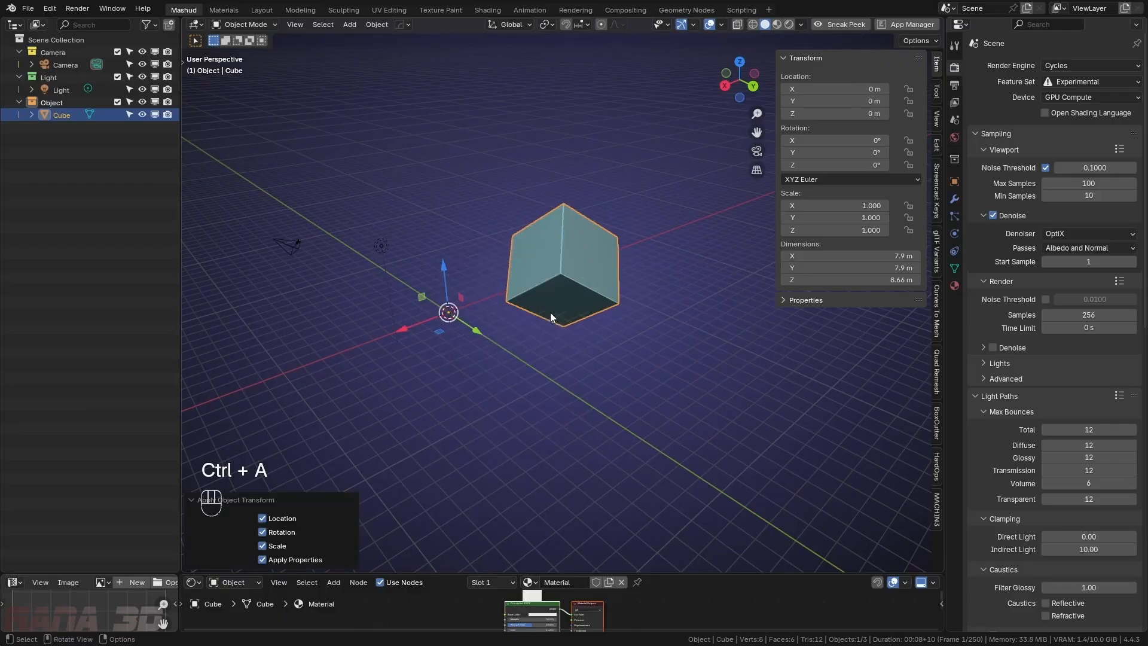
pyautogui.moveTo(607, 294); pyautogui.dragTo(547, 279, button='middle')
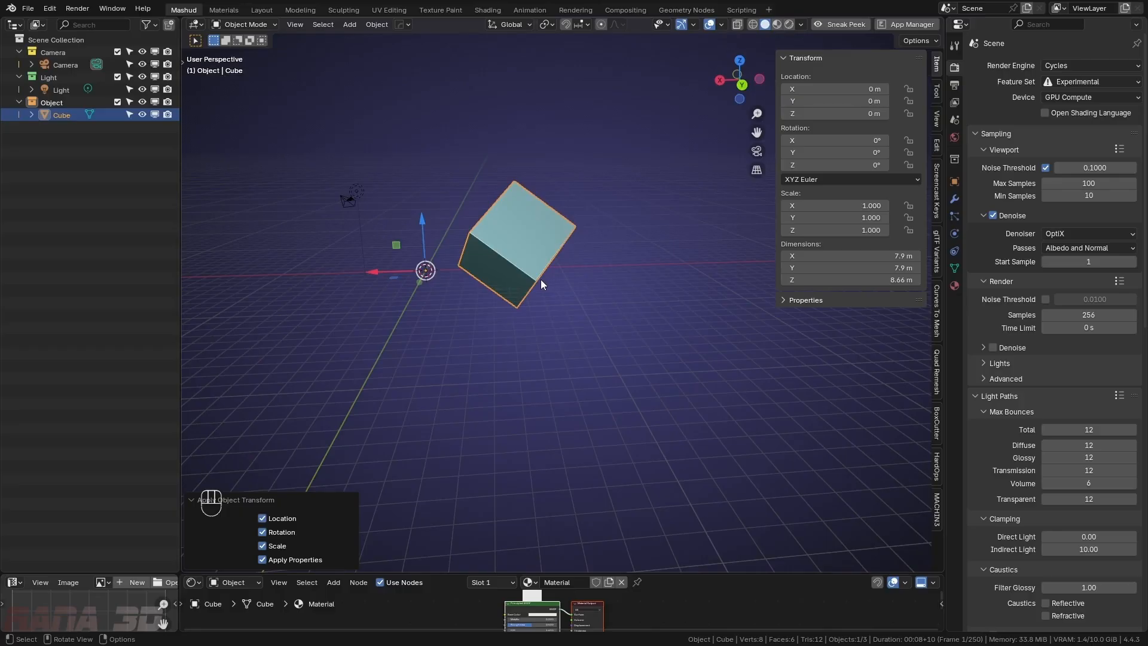
pyautogui.hotkey('ctrl', 'a')
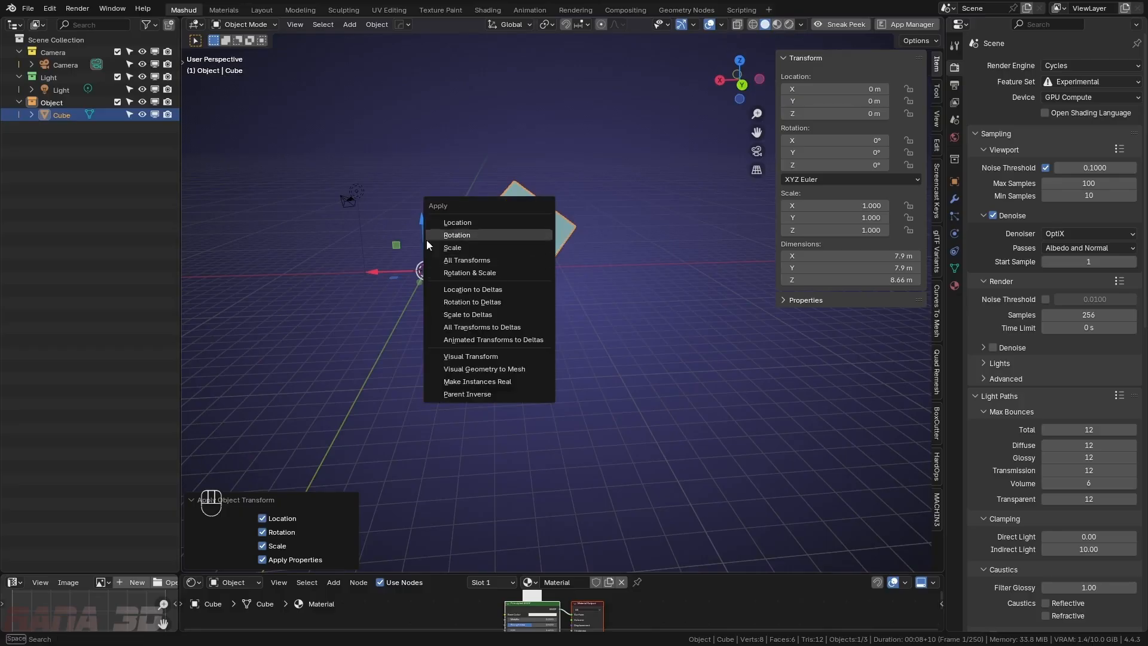
pyautogui.press('Escape')
pyautogui.moveTo(459, 246); pyautogui.dragTo(514, 273, button='middle')
# Try to clear the cube's rotation, scale and location
pyautogui.hotkey('alt', 'r')
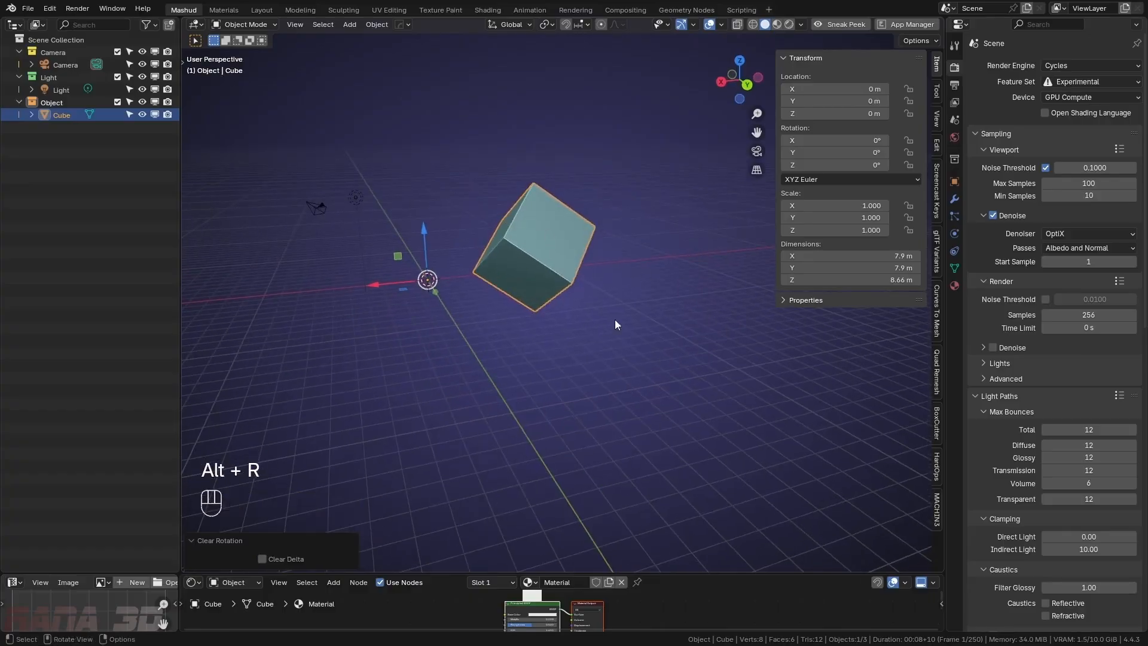
pyautogui.hotkey('alt', 's')
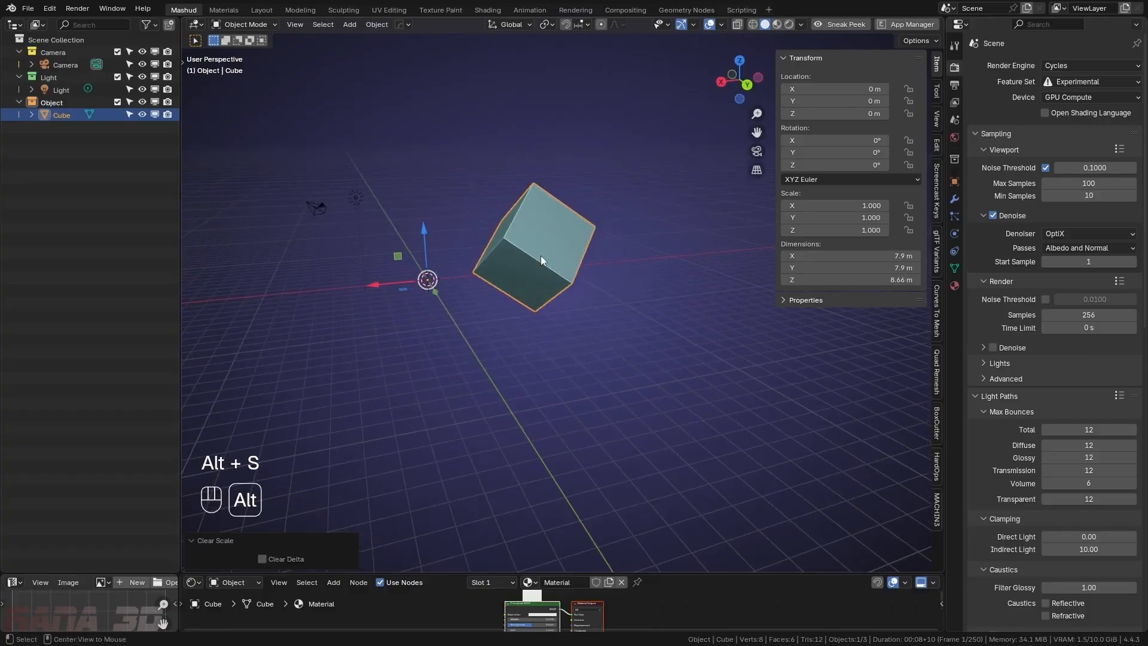
pyautogui.hotkey('alt', 'g')
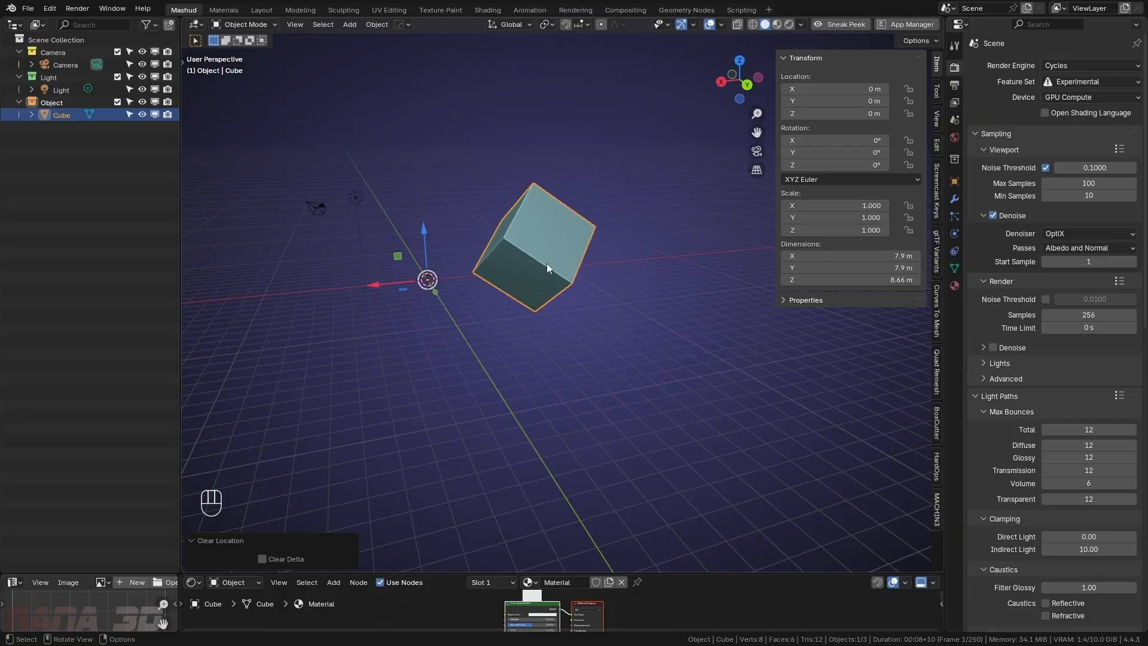
# Set the cube's origin to its geometry
pyautogui.moveTo(547, 263); pyautogui.dragTo(571, 277, button='middle')
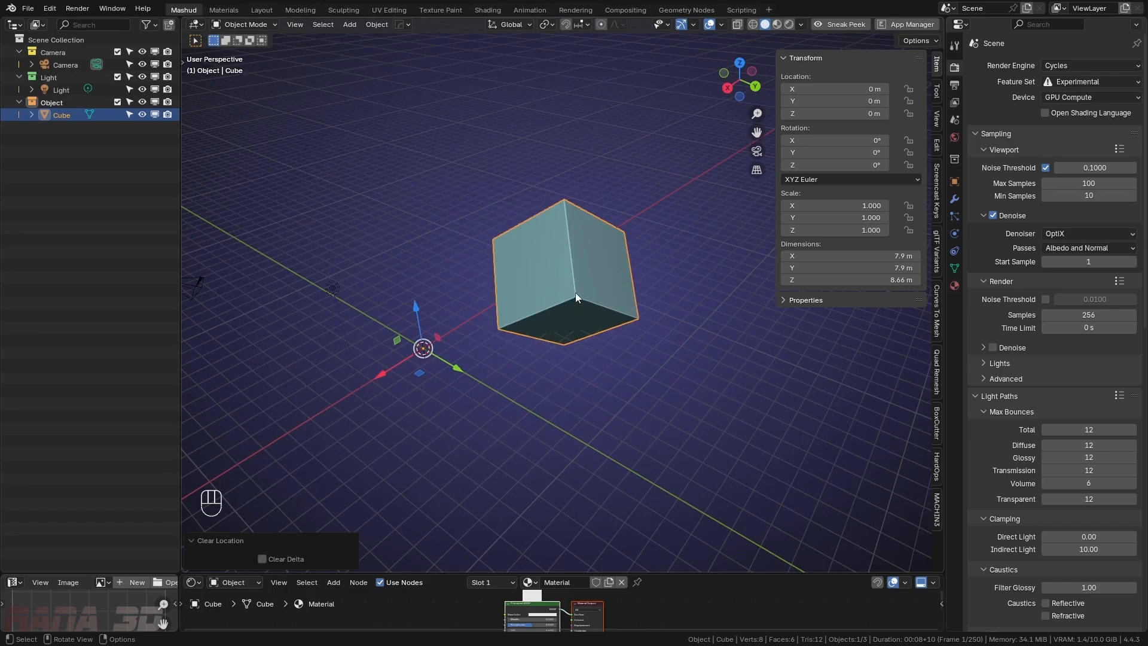
pyautogui.moveTo(587, 311)
pyautogui.mouseDown(button='middle')
pyautogui.moveTo(577, 299)
pyautogui.moveTo(584, 307)
pyautogui.mouseUp(button='middle')
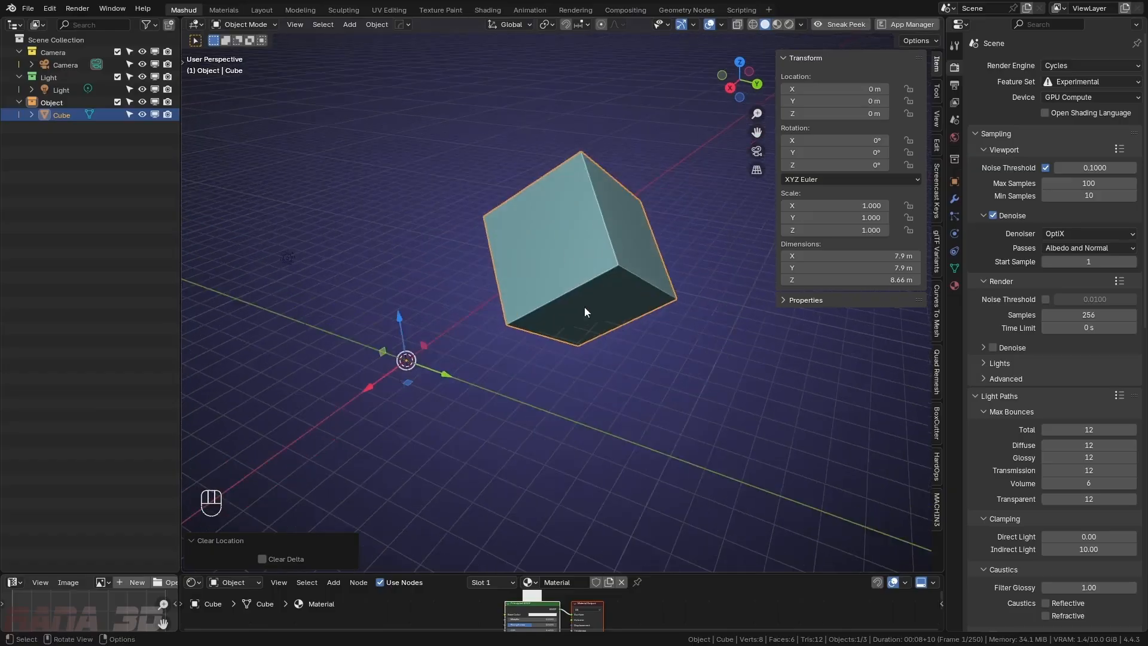
pyautogui.scroll(-3, 583, 307)
pyautogui.moveTo(421, 316); pyautogui.dragTo(414, 326, button='middle')
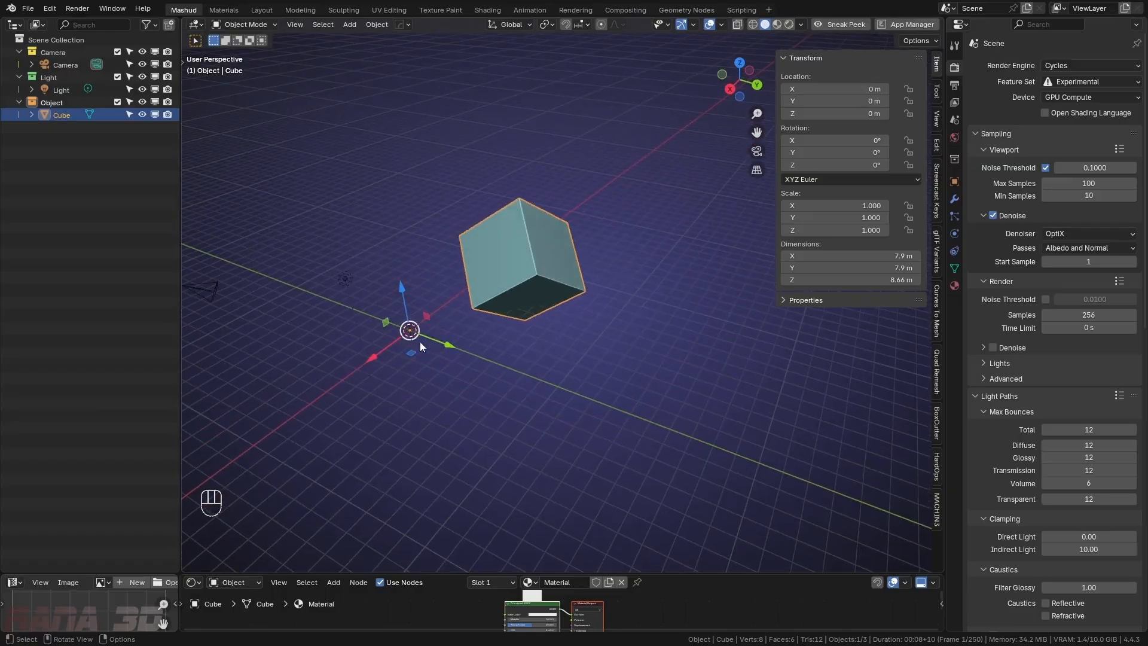
pyautogui.scroll(3, 411, 334)
pyautogui.scroll(-4, 464, 323)
pyautogui.scroll(3, 410, 345)
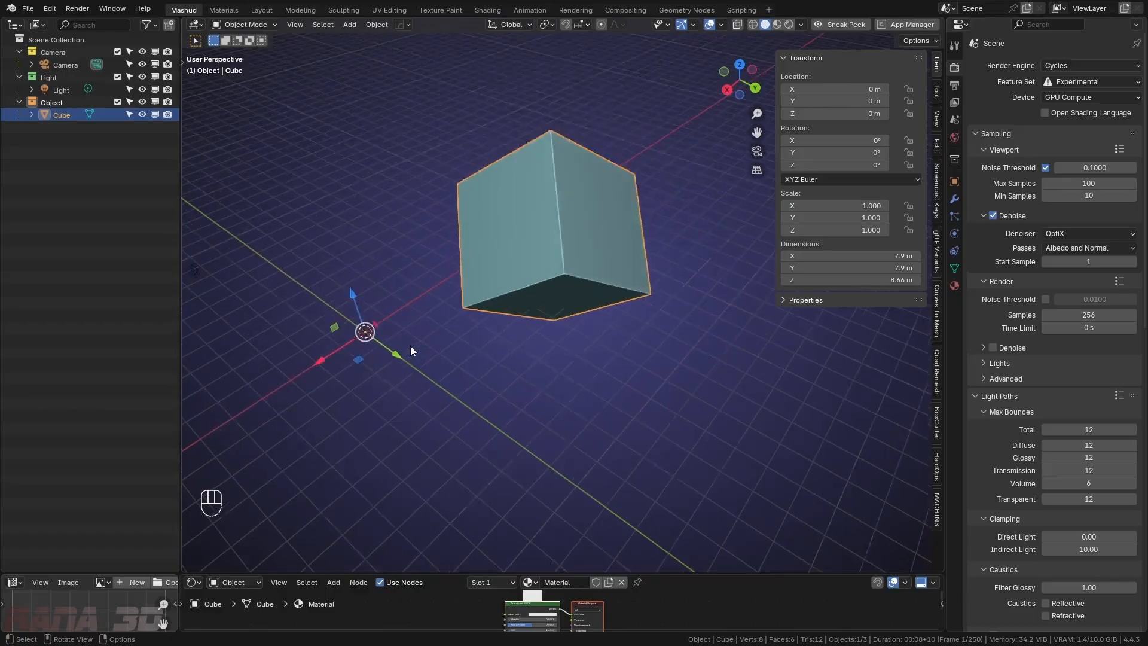
pyautogui.scroll(2, 411, 346)
pyautogui.moveTo(629, 220); pyautogui.dragTo(561, 238, button='middle')
pyautogui.rightClick(561, 237)
pyautogui.moveTo(561, 238)
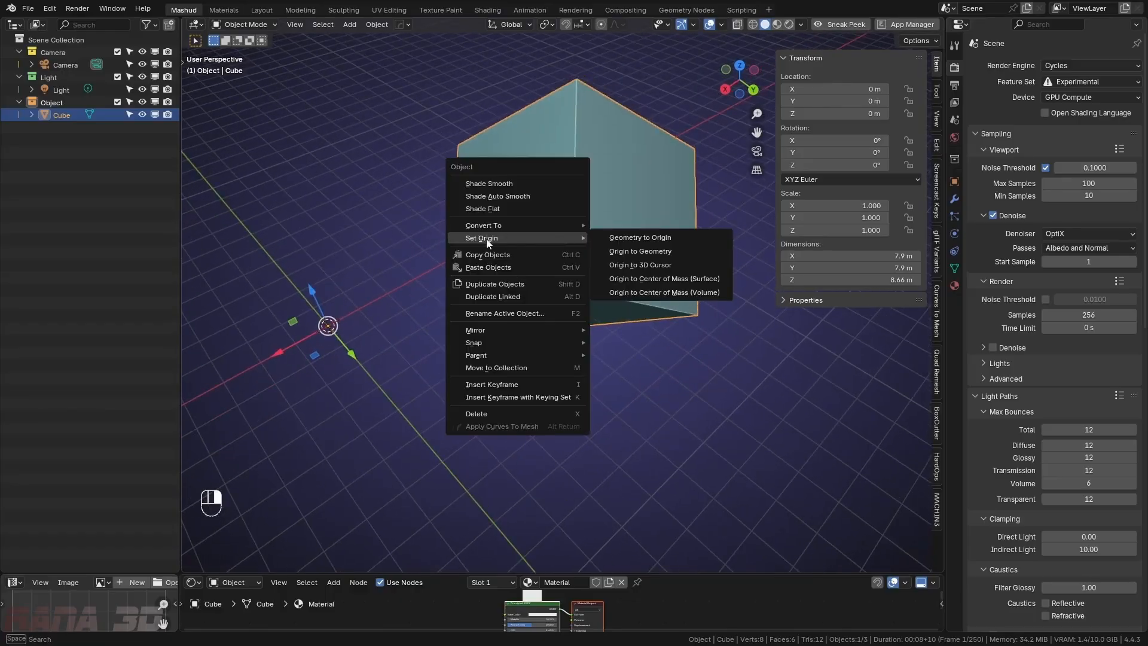
pyautogui.click(633, 253)
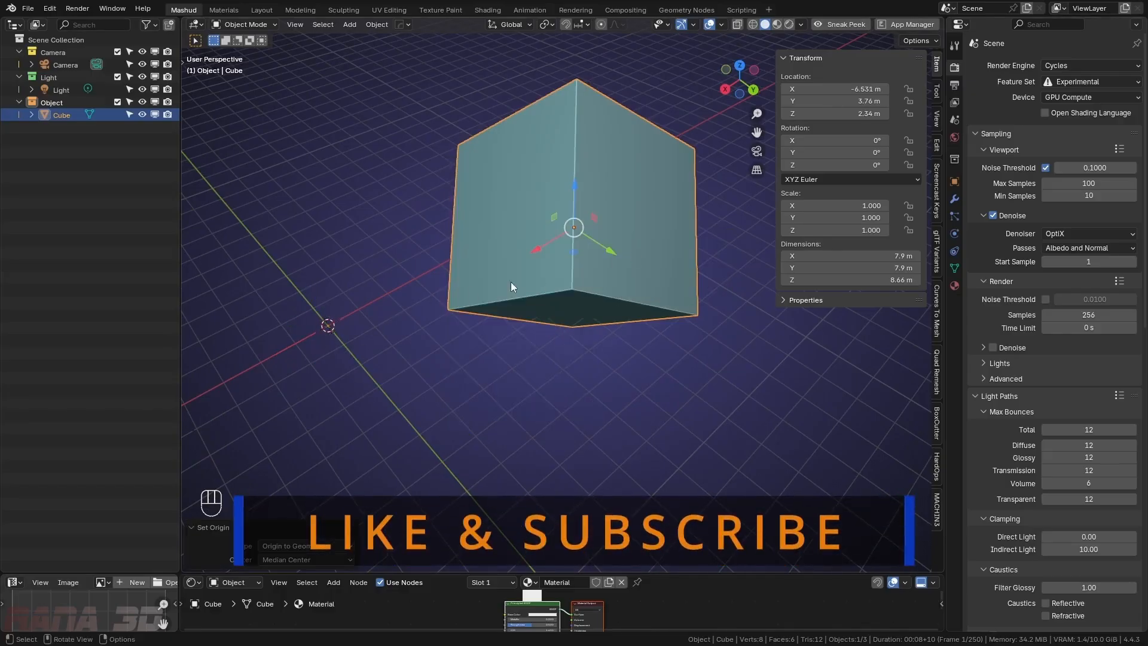
# Clear the cube's location to return it to the world origin
pyautogui.moveTo(511, 281); pyautogui.dragTo(641, 155, button='middle')
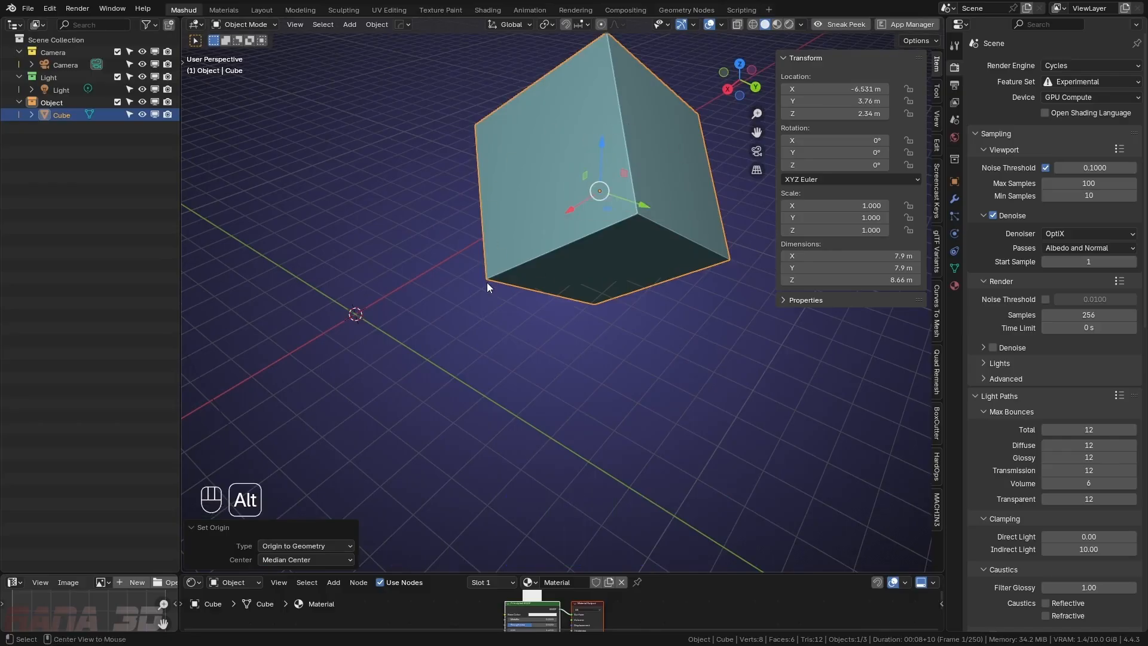
pyautogui.hotkey('alt', 'g')
pyautogui.moveTo(236, 342); pyautogui.dragTo(340, 295, button='middle')
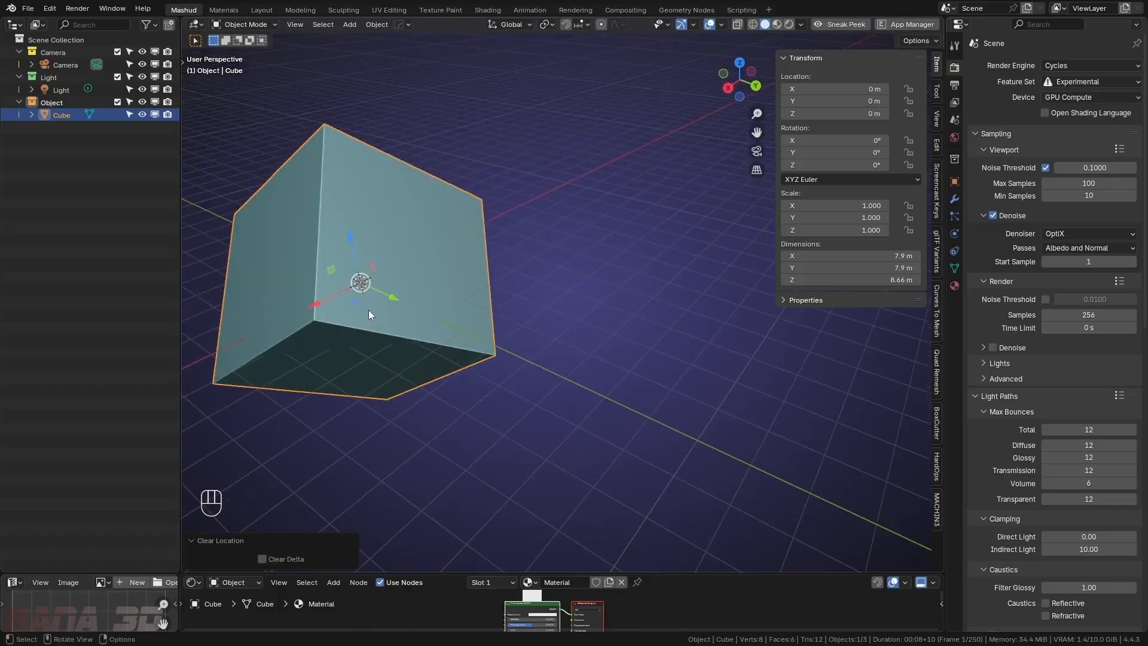
# Hide the transform sidebar and show the viewport toolbar widened so its tool names are readable, with the cube framed
pyautogui.press('n')
pyautogui.press('KP_Decimal')
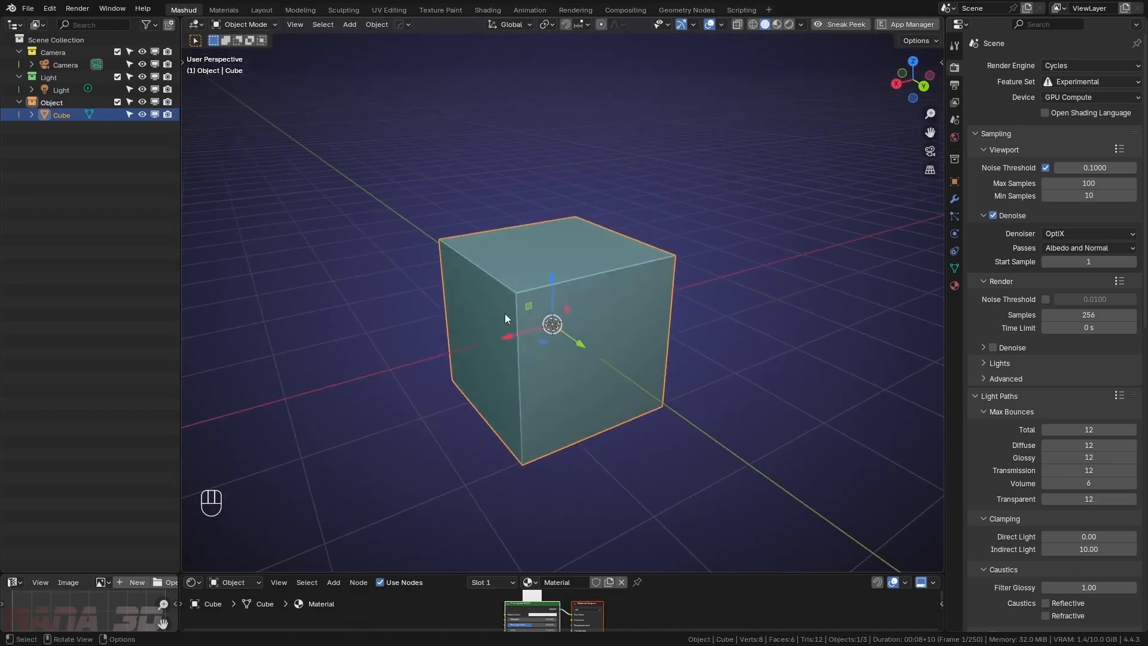
pyautogui.press('t')
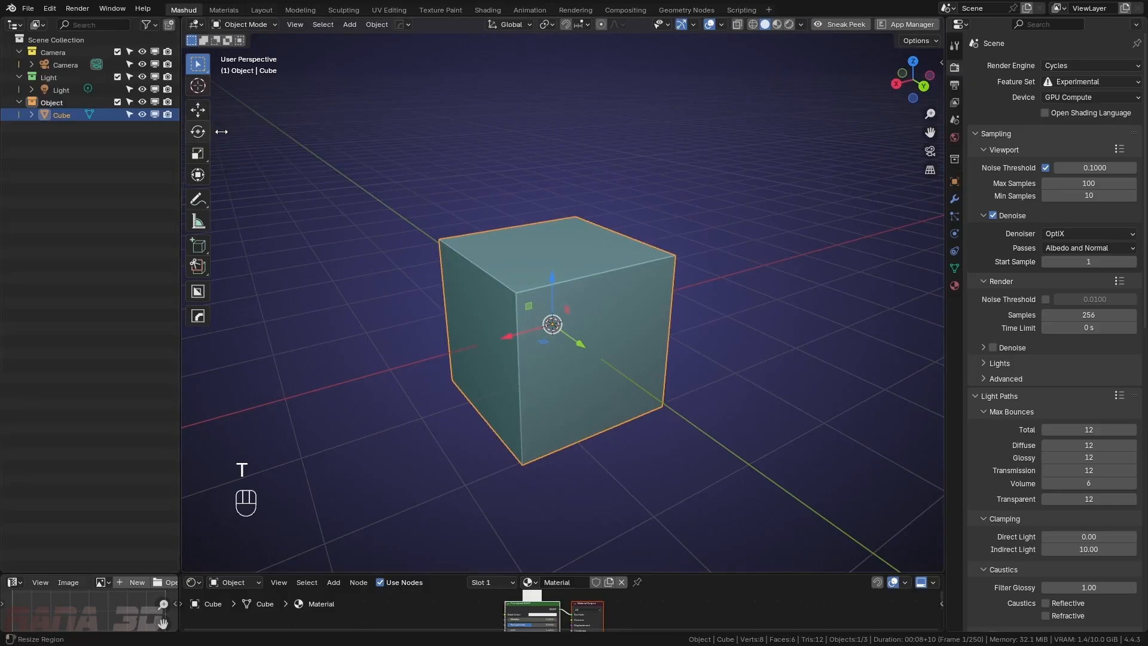
pyautogui.moveTo(212, 130); pyautogui.dragTo(298, 129)
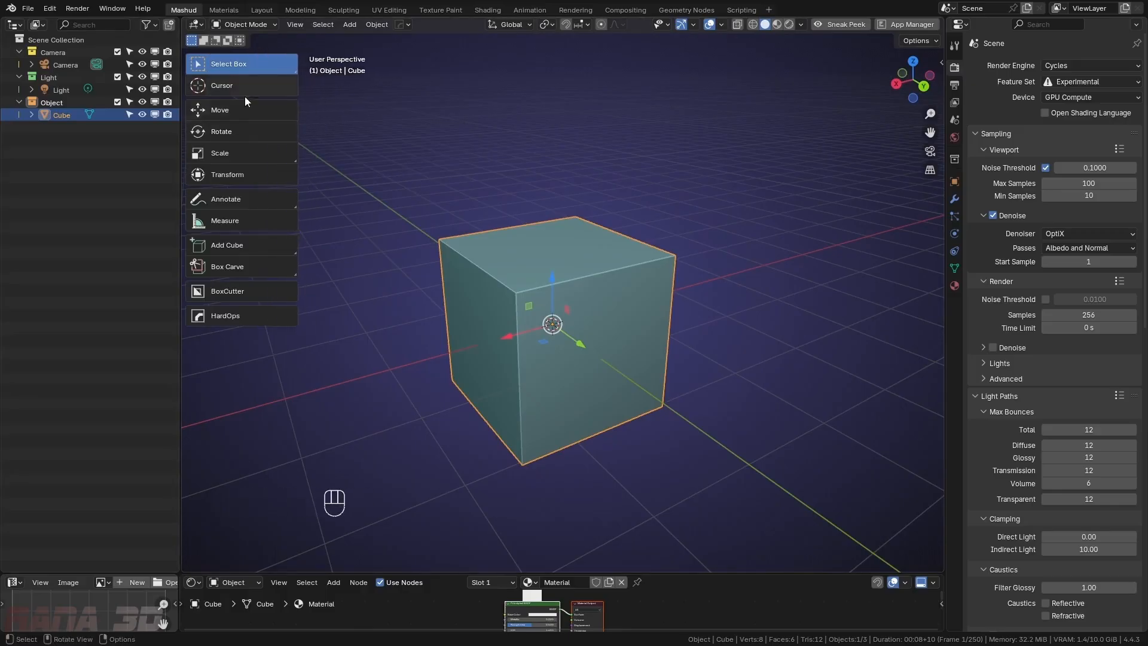
pyautogui.moveTo(525, 360); pyautogui.dragTo(561, 361, button='middle')
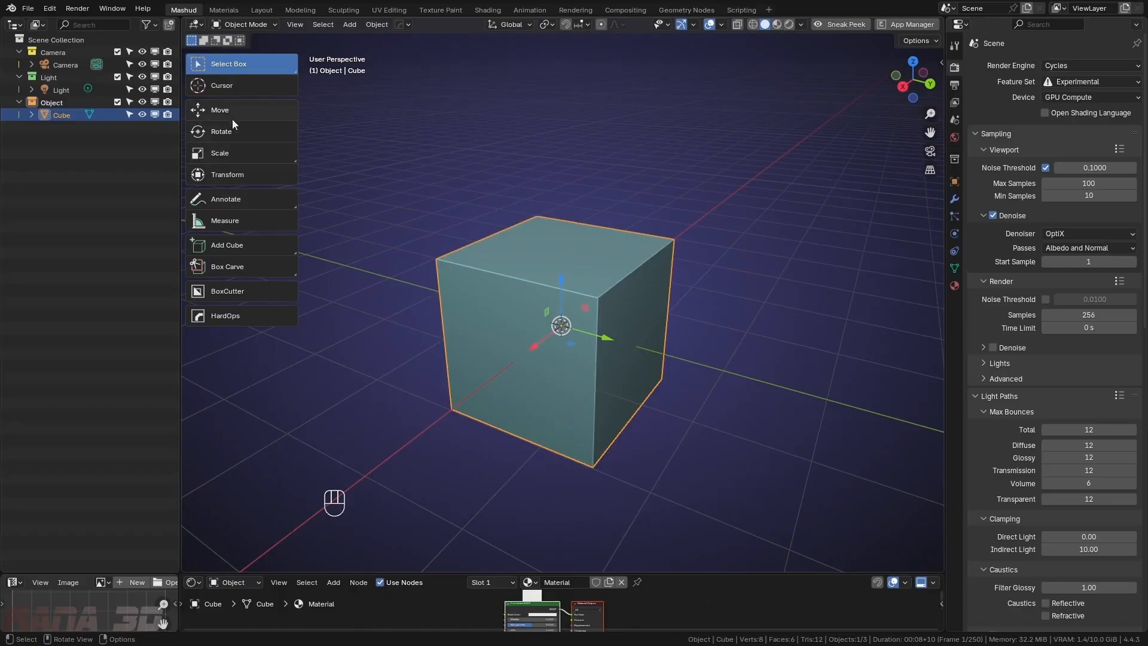
# Try the Move tool by pulling the cube along the global Y axis with its gizmo, then cancel the move
pyautogui.click(213, 112)
pyautogui.scroll(-3, 444, 210)
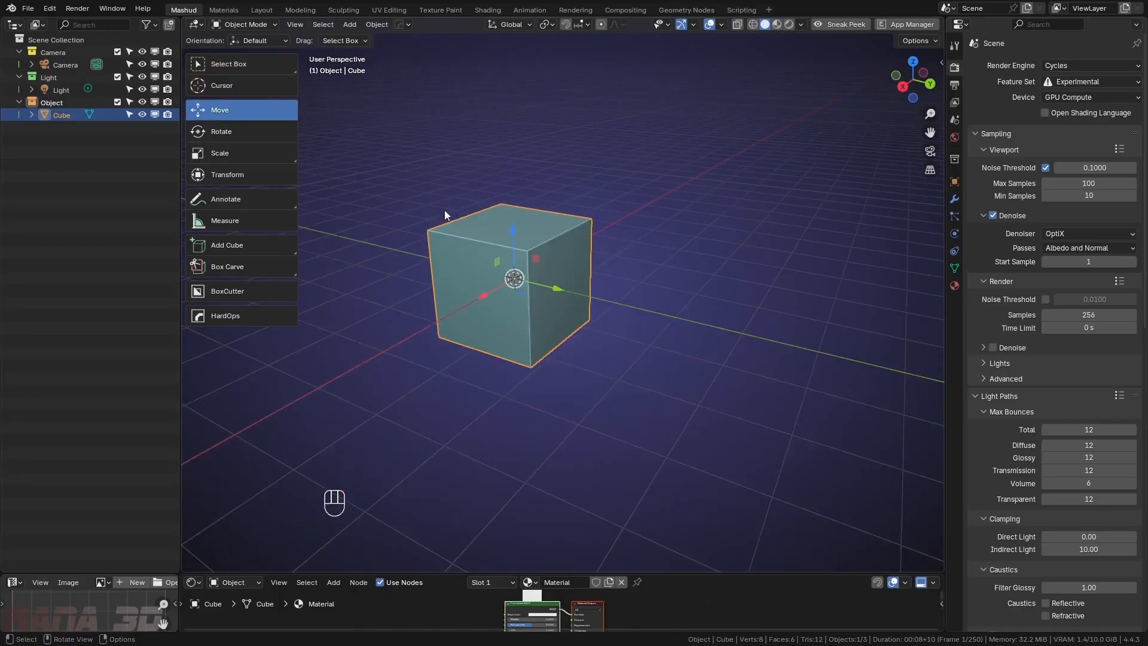
pyautogui.moveTo(554, 280); pyautogui.dragTo(736, 295)
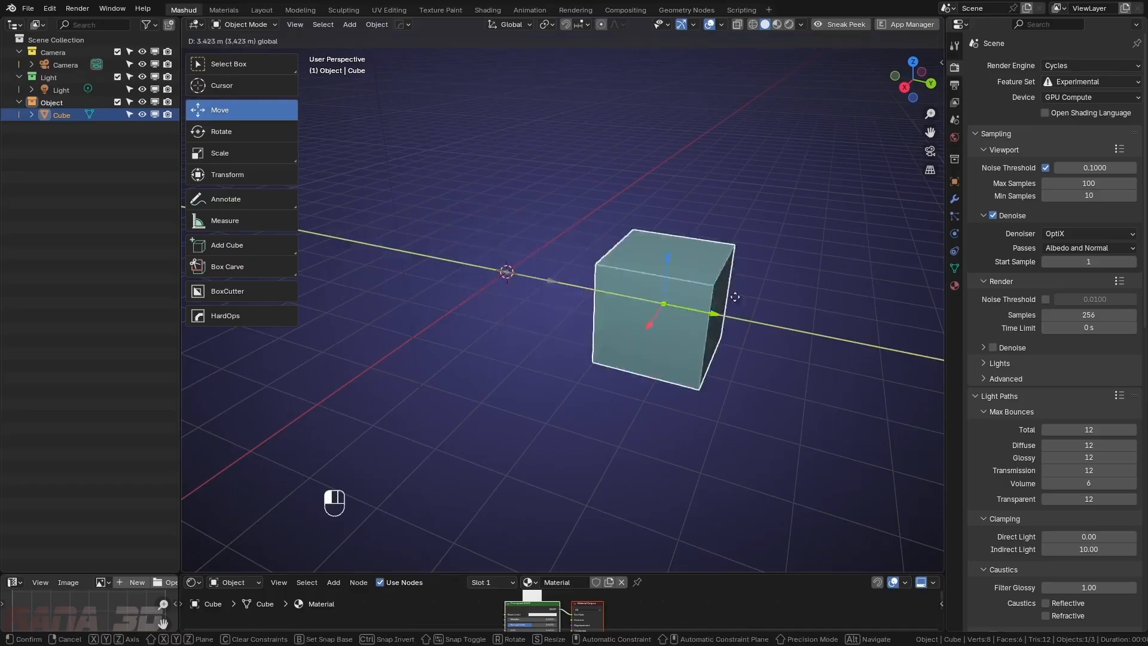
pyautogui.rightClick(736, 295)
# Try the Rotate tool by turning the cube with its gizmo, then cancel the rotation
pyautogui.click(222, 133)
pyautogui.moveTo(494, 295); pyautogui.dragTo(612, 328)
pyautogui.rightClick(612, 328)
# Try the Scale tool by resizing the cube with its gizmo, cancel the scaling and return to Select Box
pyautogui.click(221, 153)
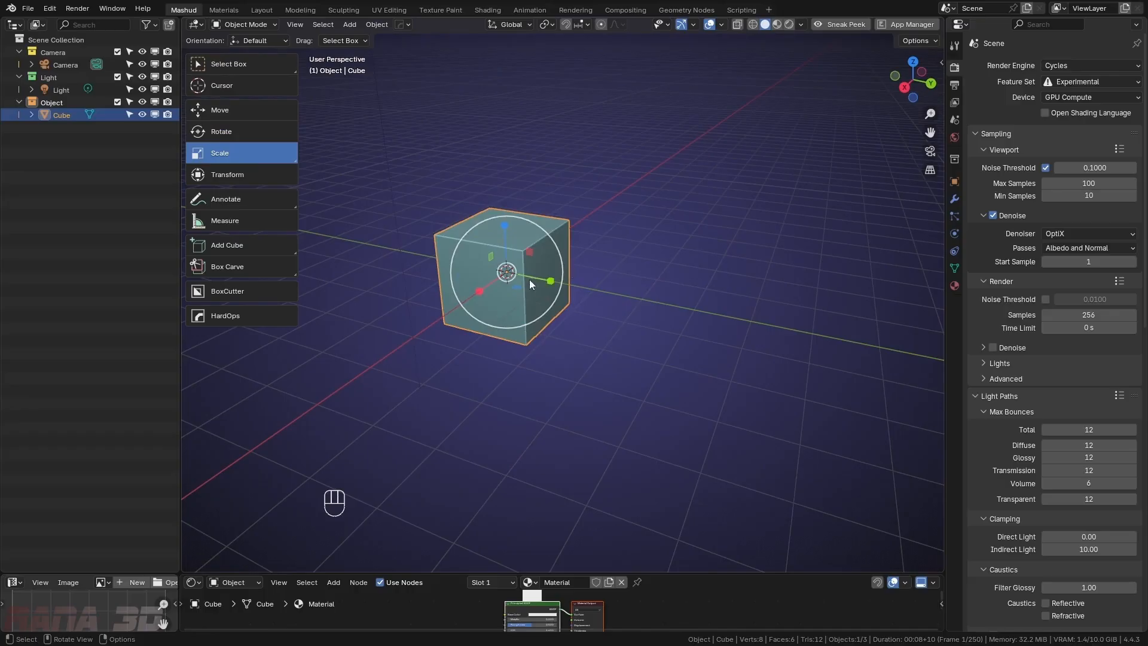
pyautogui.moveTo(510, 278); pyautogui.dragTo(712, 313)
pyautogui.rightClick(545, 283)
pyautogui.rightClick(712, 312)
pyautogui.click(229, 64)
# Enter Edit Mode on the cube and select all of its geometry
pyautogui.press('Tab')
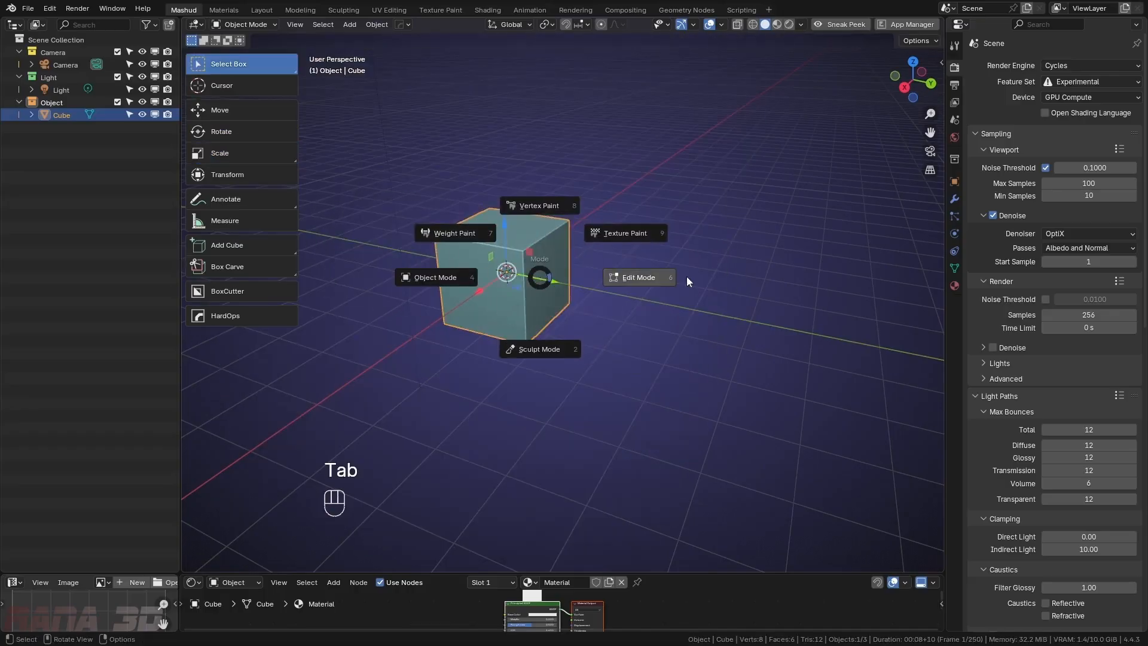
pyautogui.click(638, 280)
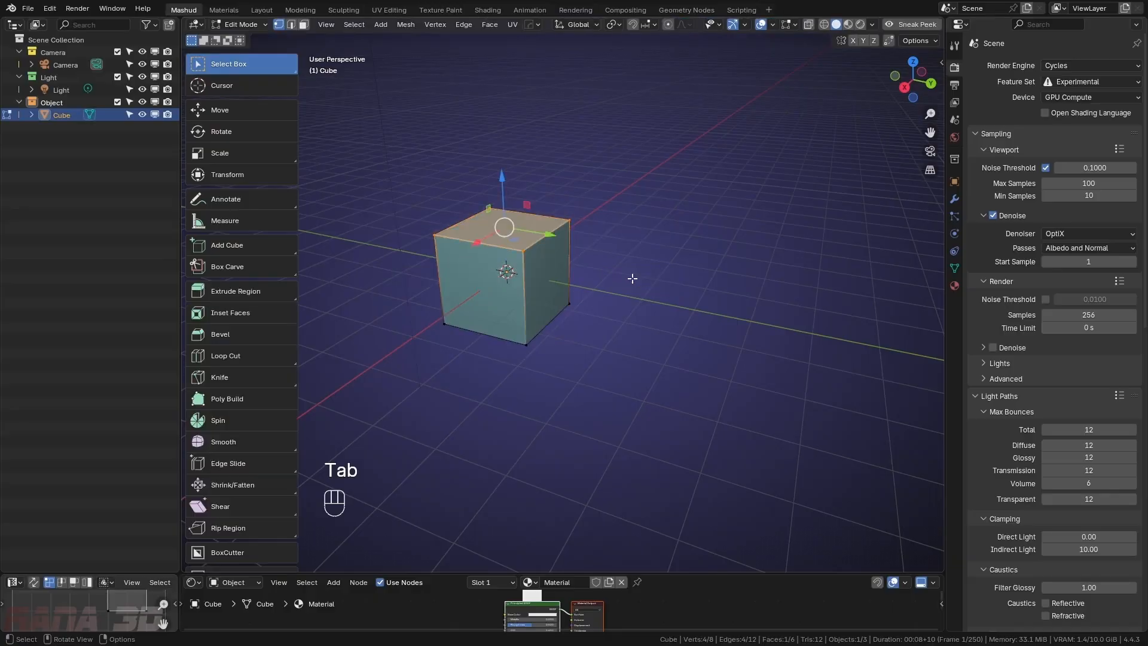
pyautogui.keyDown('shift'); pyautogui.moveTo(611, 311); pyautogui.dragTo(669, 338, button='middle'); pyautogui.keyUp('shift')
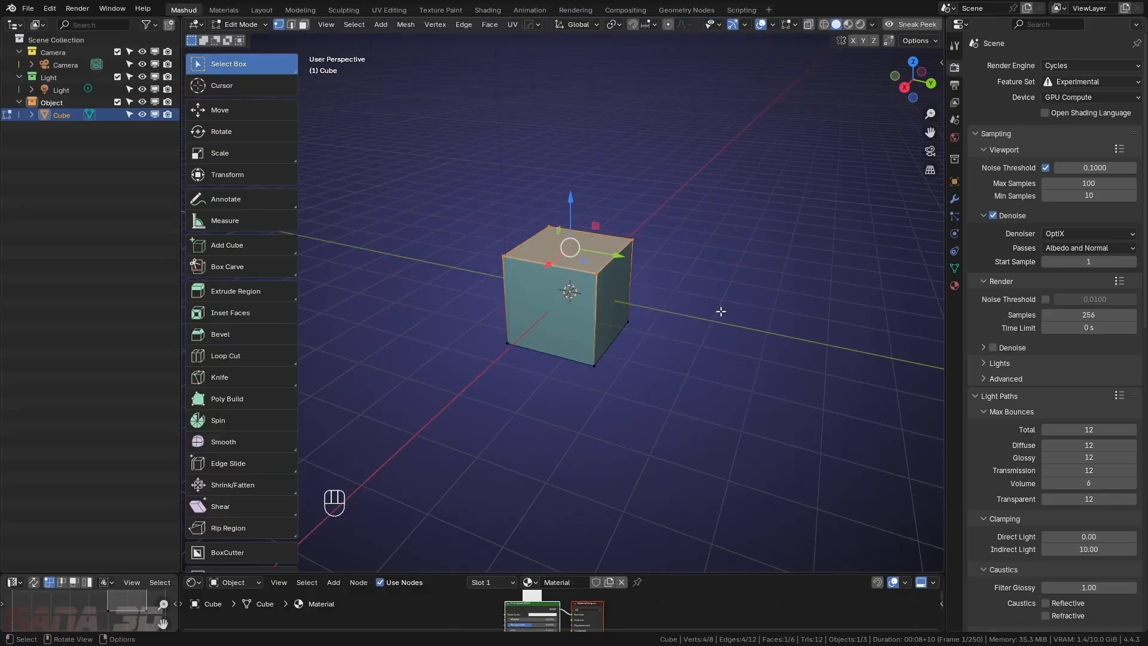
pyautogui.press('a')
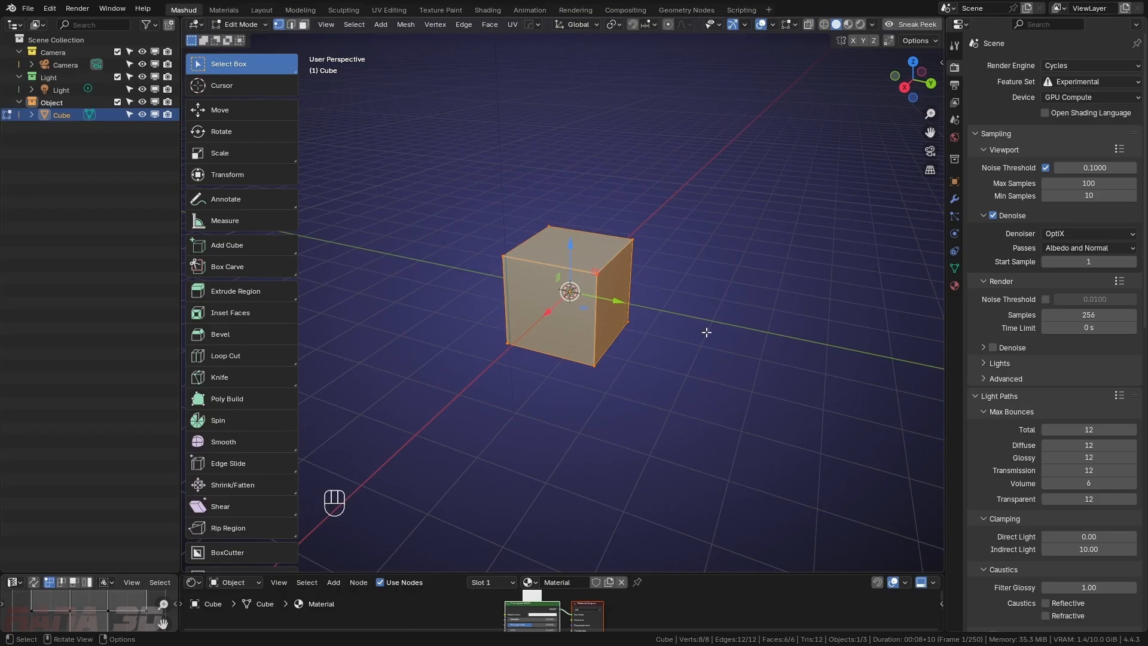
# Try scaling, moving and freely rotating the selected geometry in Edit Mode, cancelling each transform
pyautogui.scroll(-3, 707, 332)
pyautogui.press('s')
pyautogui.rightClick(689, 302)
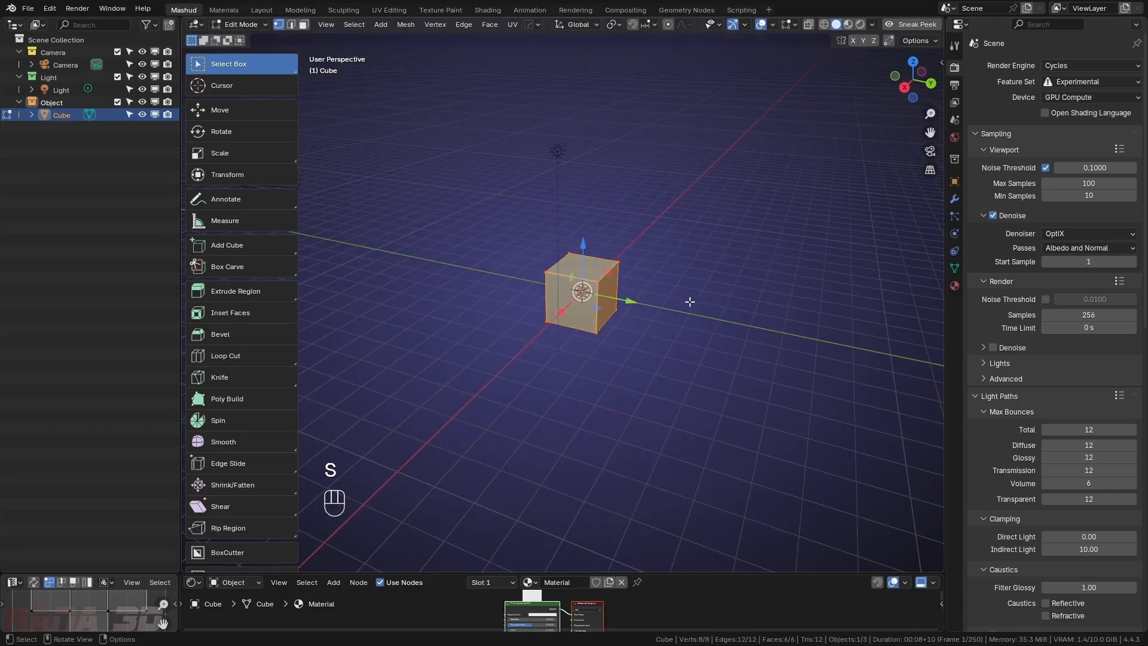
pyautogui.press('g')
pyautogui.rightClick(735, 333)
pyautogui.press('r')
pyautogui.press('r')
pyautogui.rightClick(687, 272)
# Return the cube to Object Mode and hide the viewport toolbar
pyautogui.press('Tab')
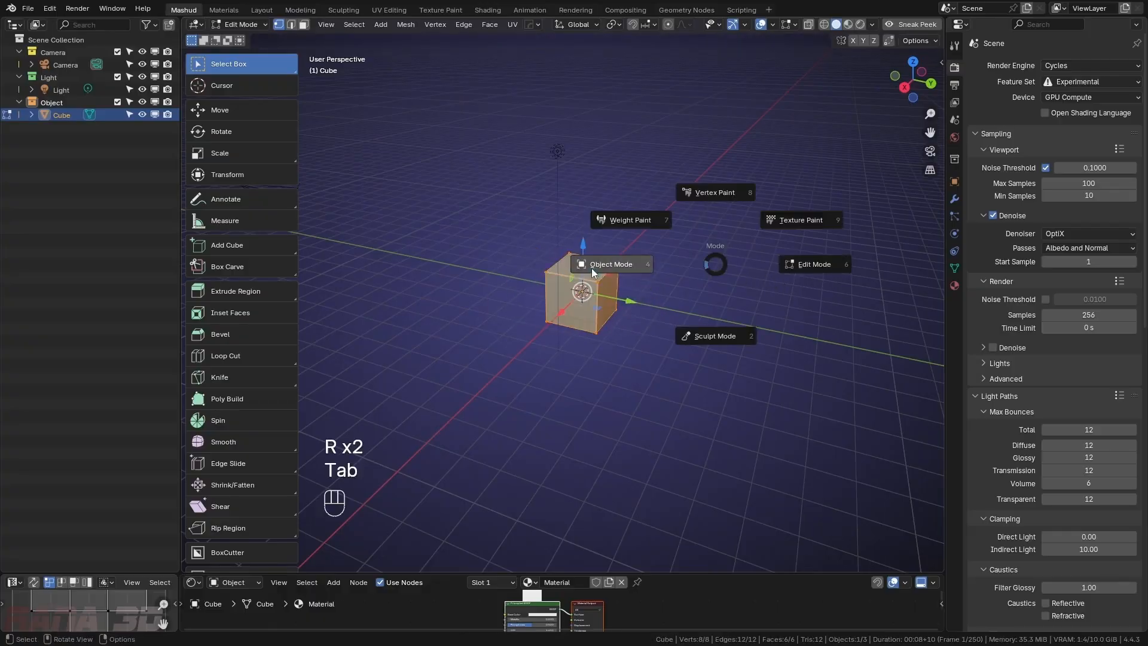
pyautogui.click(592, 269)
pyautogui.scroll(2, 598, 274)
pyautogui.keyDown('shift'); pyautogui.moveTo(594, 318); pyautogui.dragTo(555, 335, button='middle'); pyautogui.keyUp('shift')
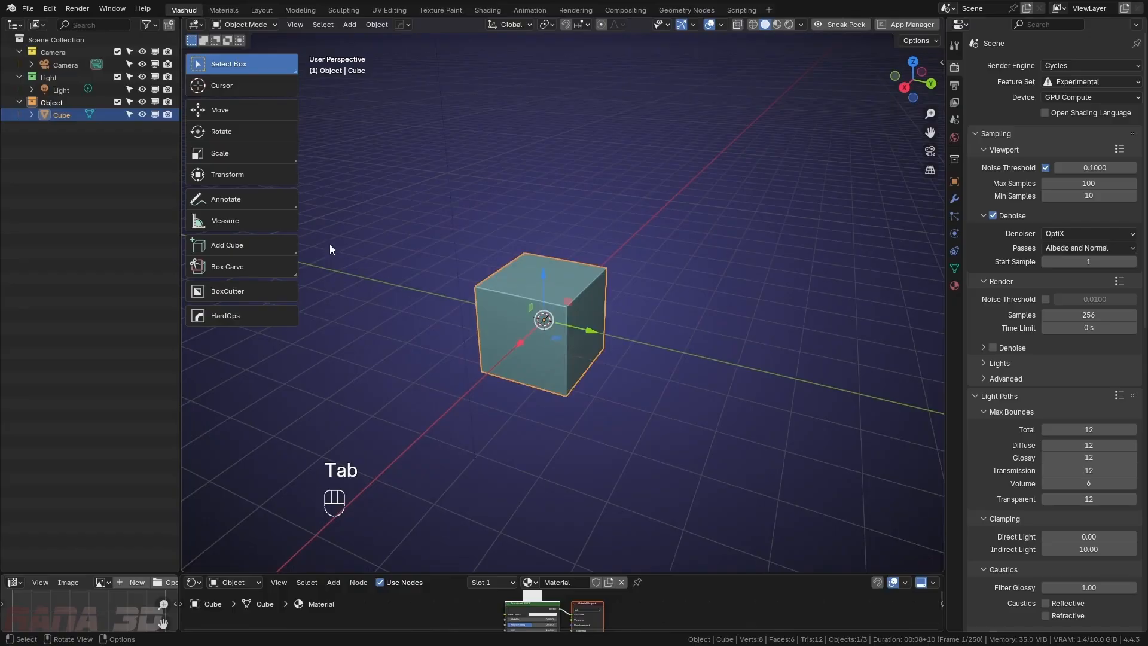
pyautogui.moveTo(300, 221); pyautogui.dragTo(262, 222)
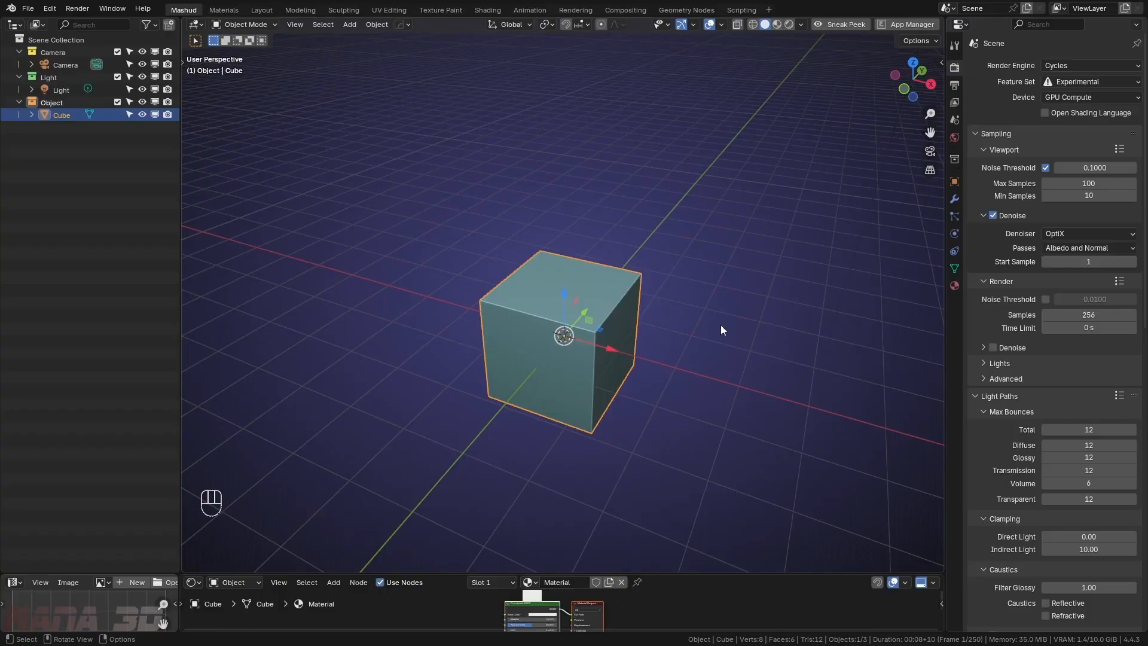
# Show the cube's object properties in a slightly wider editor and expand the Delta Transform values
pyautogui.click(954, 181)
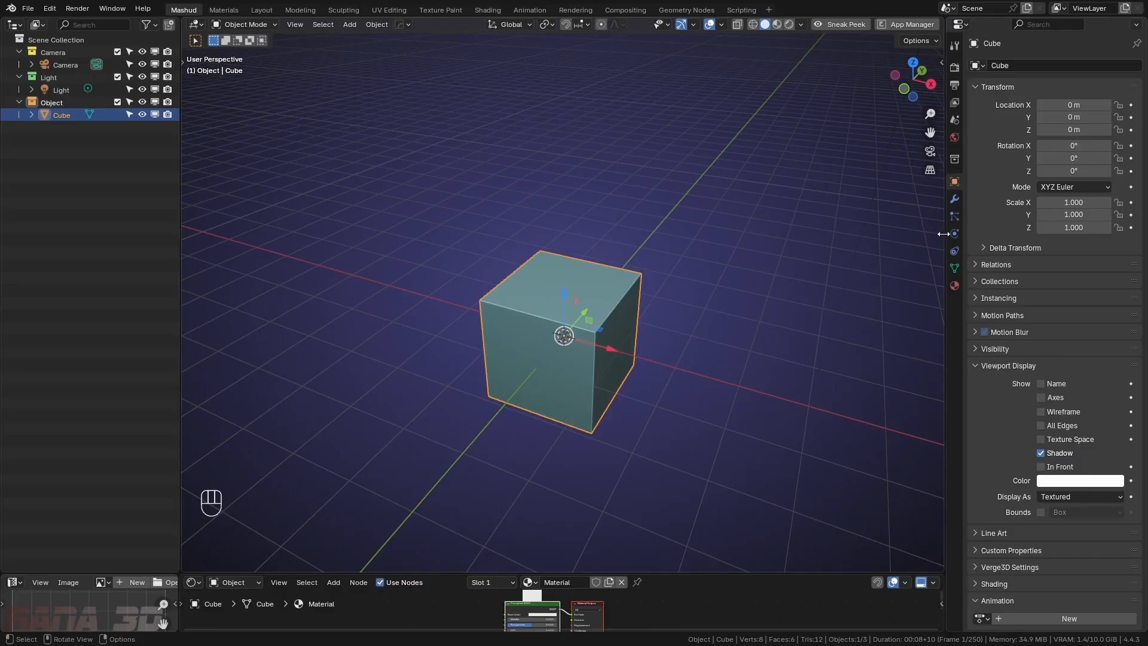
pyautogui.moveTo(943, 234); pyautogui.dragTo(930, 233)
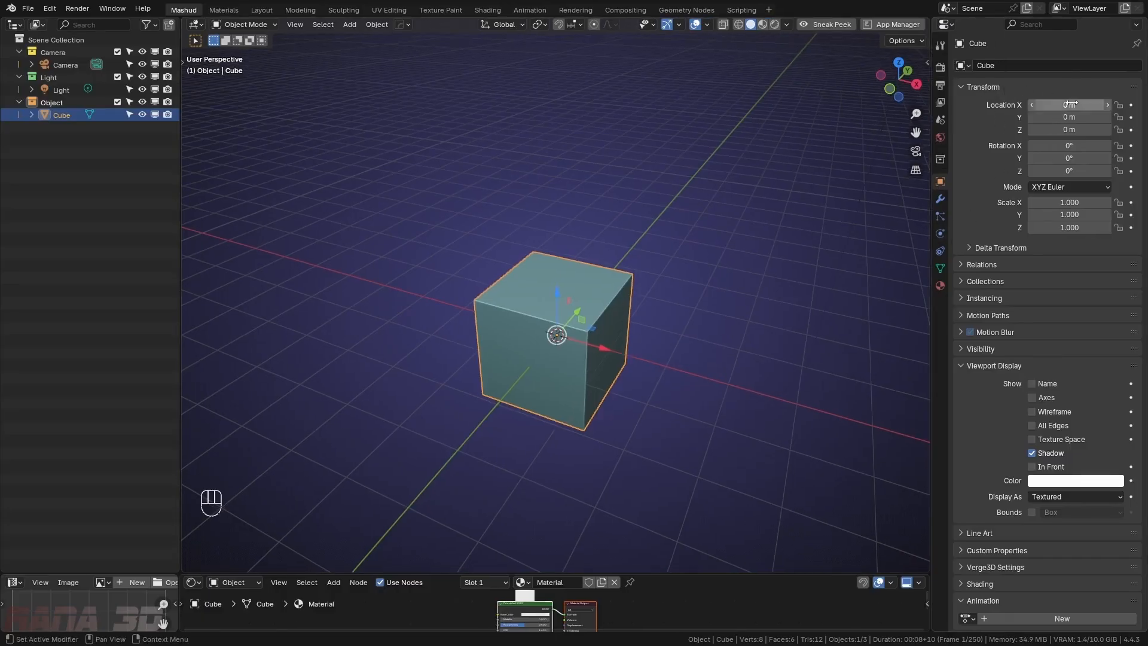
pyautogui.click(1015, 248)
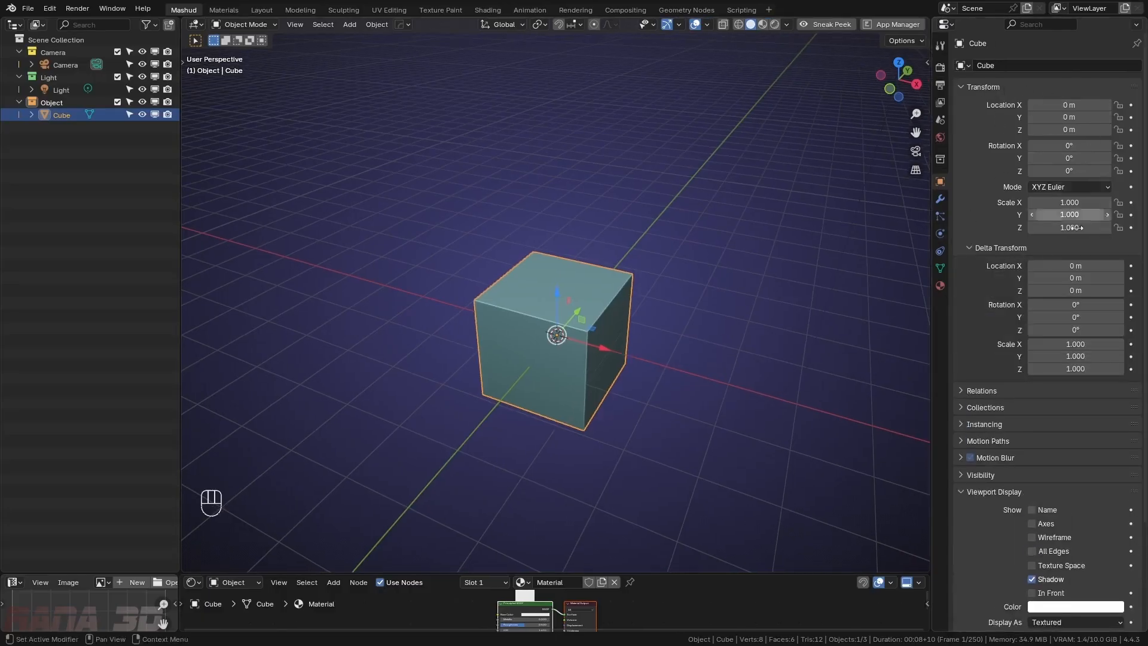
# Try changing the cube's location, rotation and scale values in its object properties, cancelling each change
pyautogui.moveTo(1068, 117); pyautogui.dragTo(1094, 227)
pyautogui.rightClick(1068, 116)
pyautogui.rightClick(1100, 129)
pyautogui.rightClick(1094, 171)
pyautogui.rightClick(1094, 227)
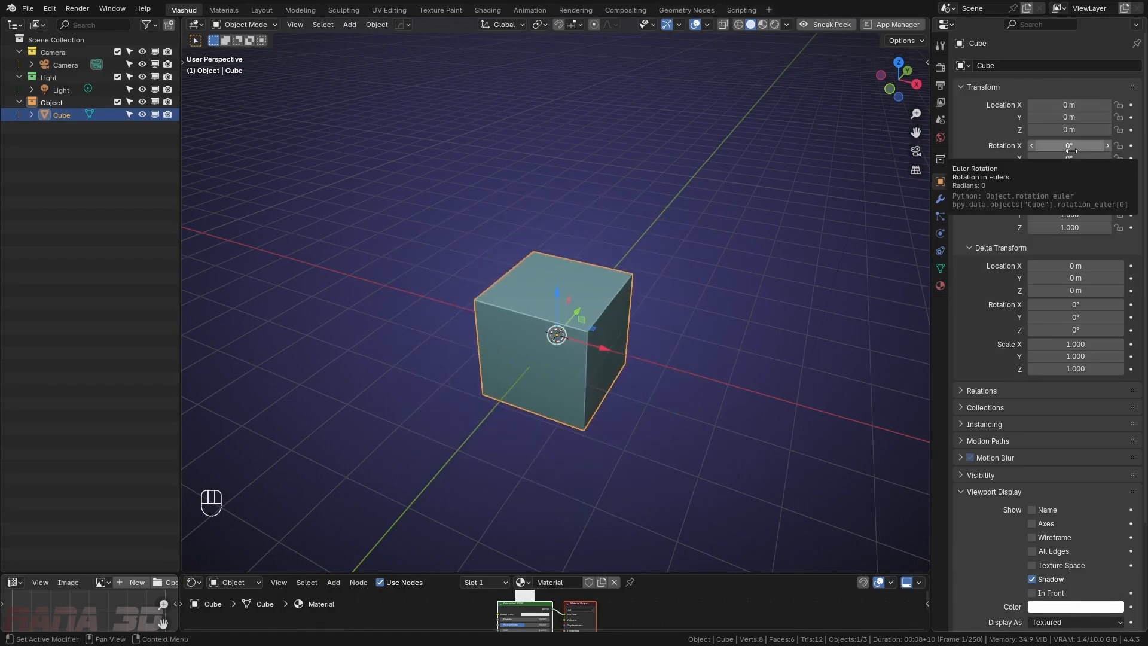
pyautogui.moveTo(370, 310); pyautogui.dragTo(547, 361, button='middle')
pyautogui.moveTo(613, 377); pyautogui.dragTo(627, 415, button='middle')
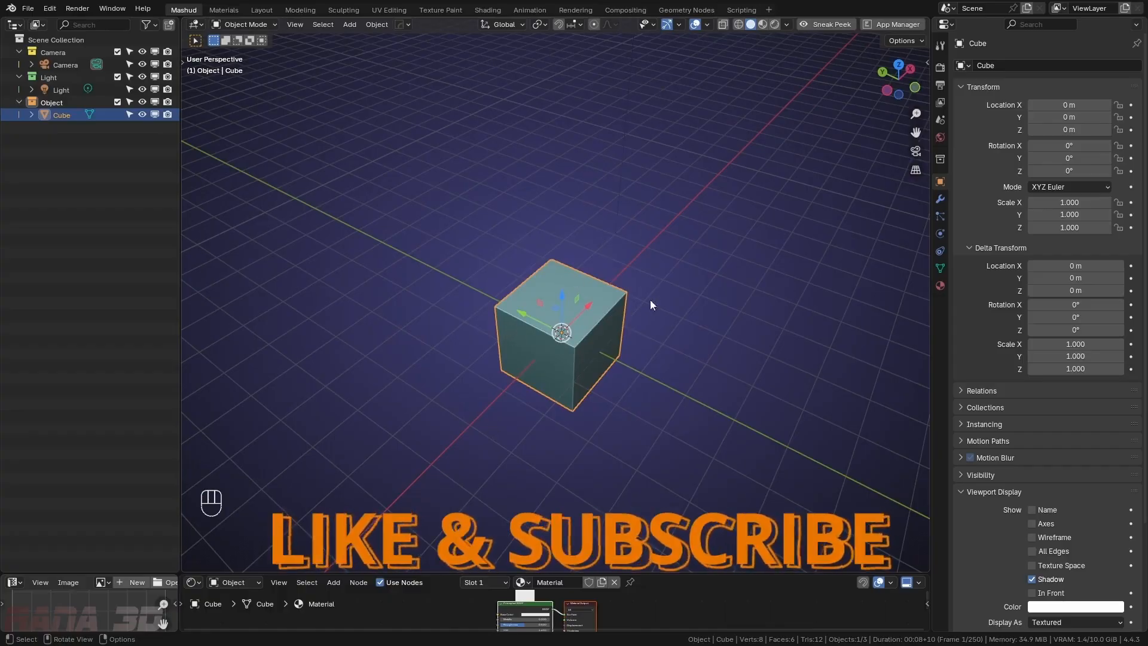
pyautogui.moveTo(651, 300); pyautogui.dragTo(684, 335, button='middle')
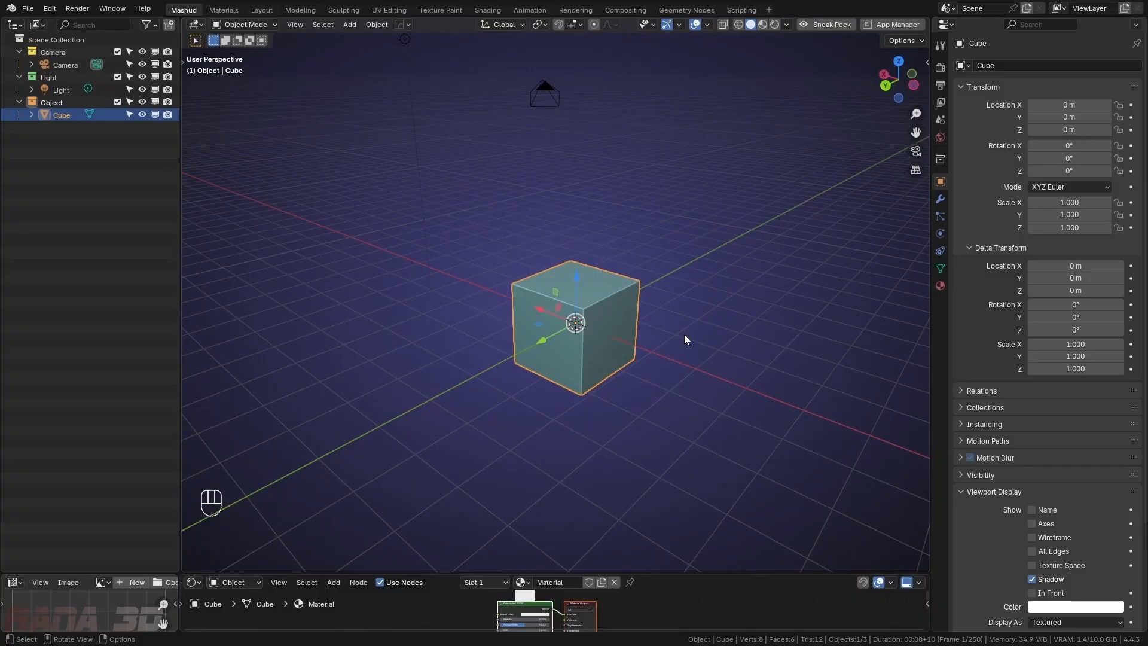
pyautogui.moveTo(684, 339); pyautogui.dragTo(640, 344, button='middle')
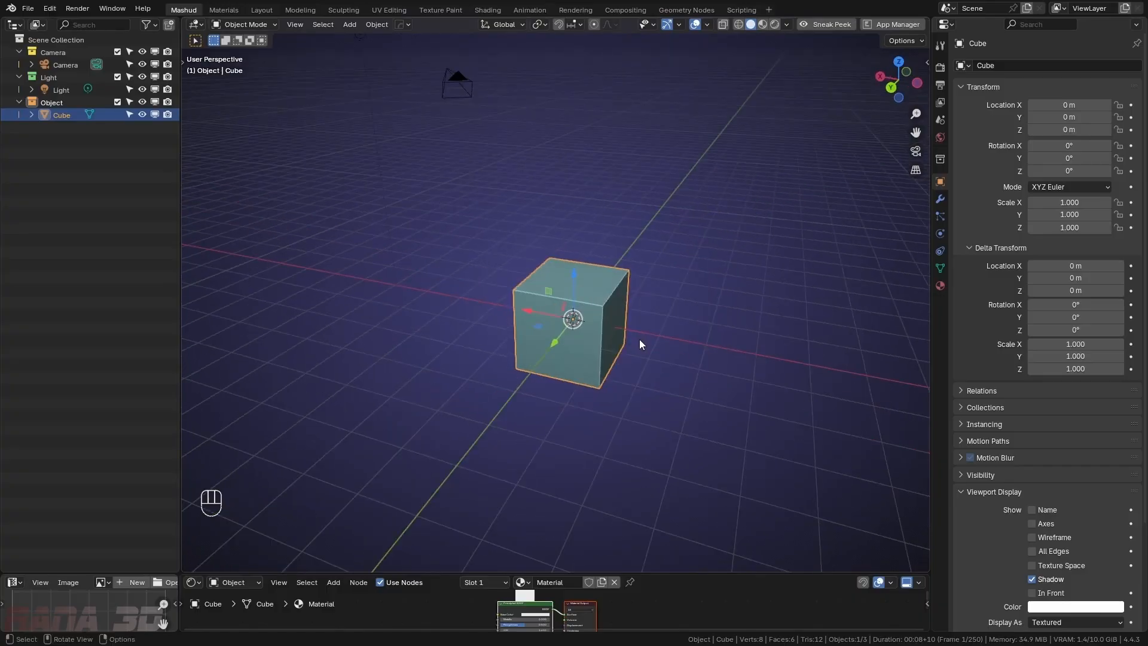